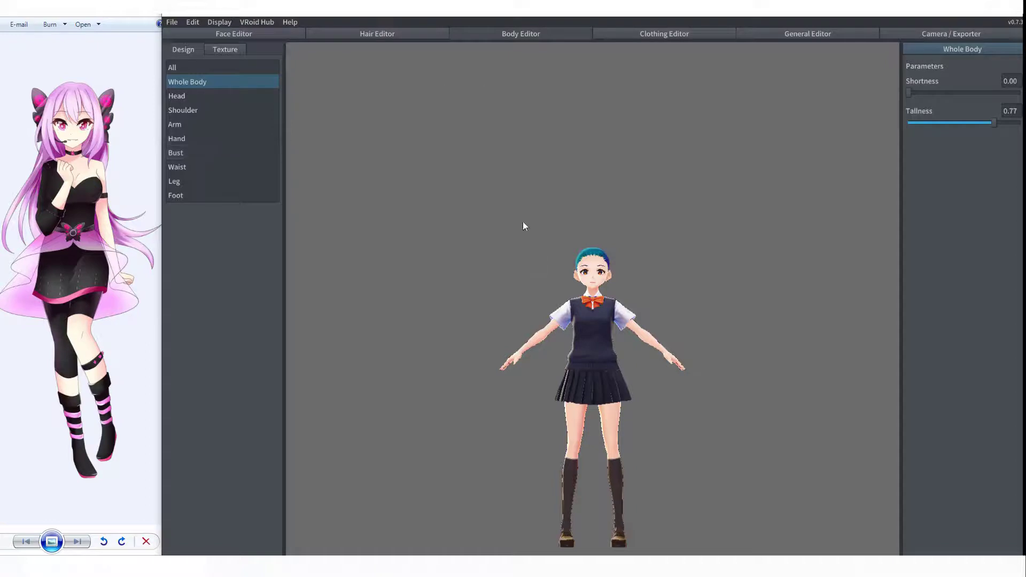
- Set the face's Outer Eye Slant (Upward) to 1.00 under Shape of Eyes
scroll(516, 252, "up", 10)
left_click(238, 34)
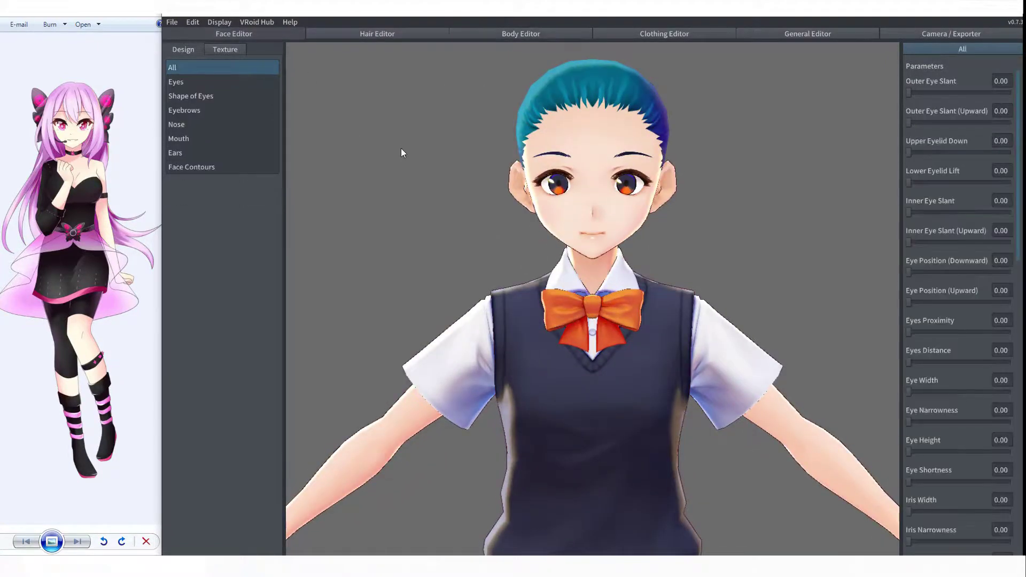
left_click(205, 95)
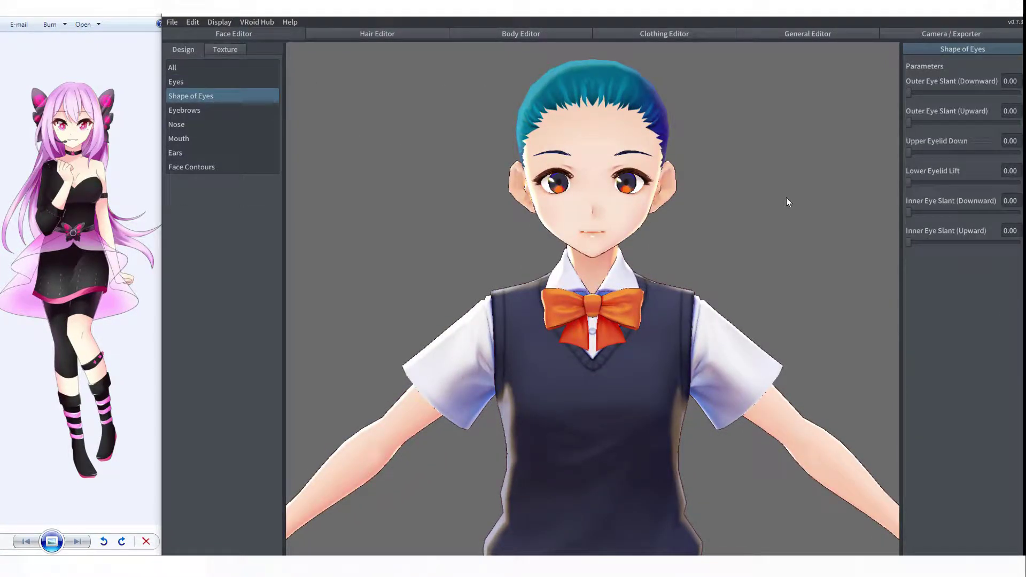
left_click_drag(908, 123, 967, 122)
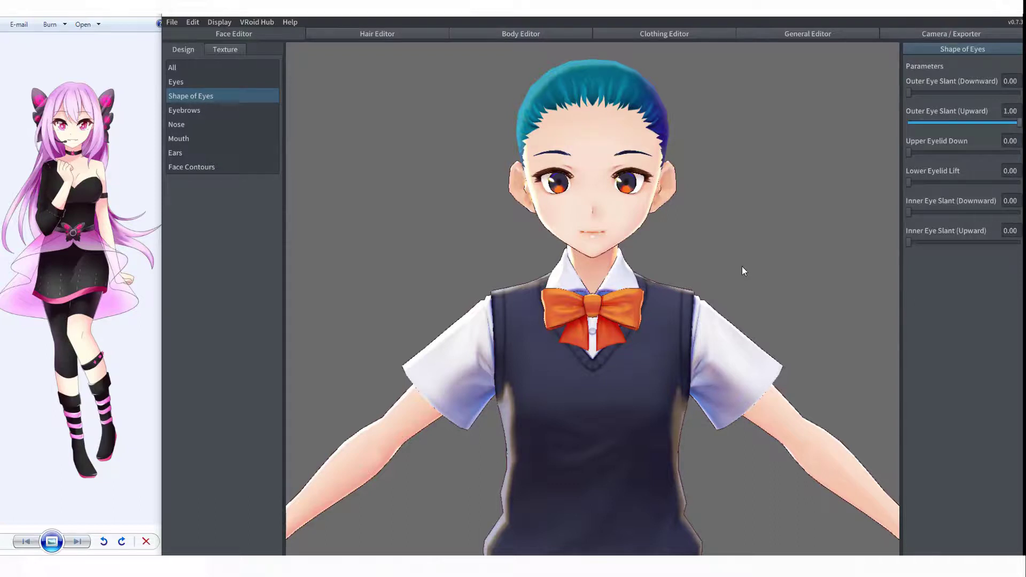
- Switch to hair editing and add a freehand hair group on top of the base hair
left_click(409, 33)
left_click(221, 169)
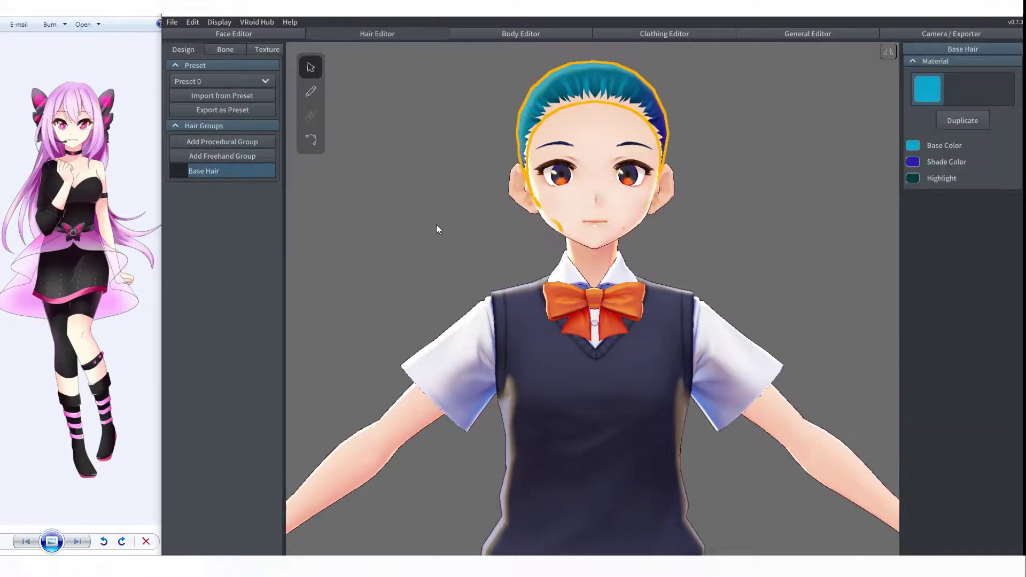
left_click(436, 224)
mouse_move(436, 225)
right_mouse_down()
mouse_move(384, 223)
mouse_move(438, 228)
right_mouse_up()
left_click(211, 171)
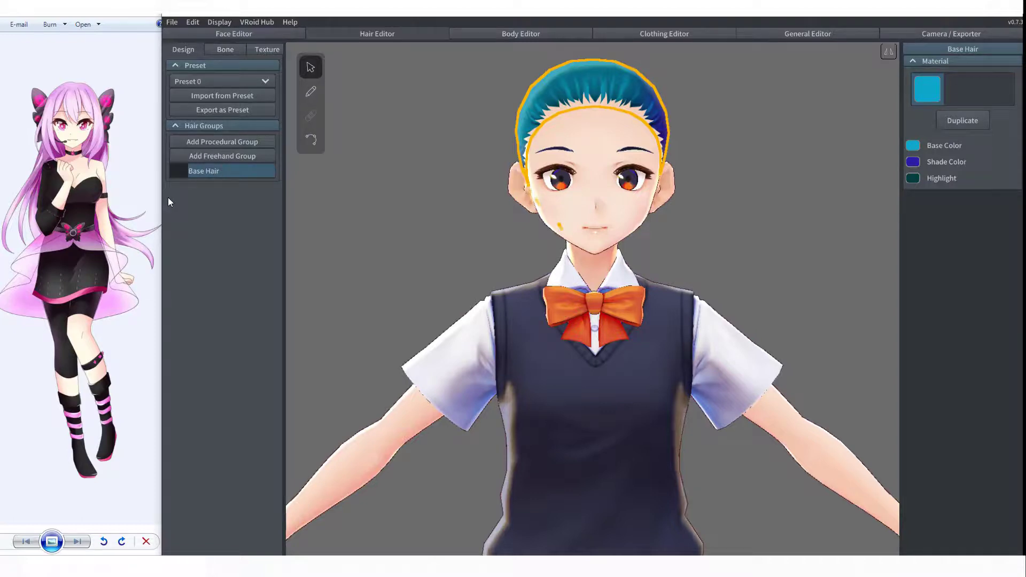
right_click_drag(453, 241, 291, 179)
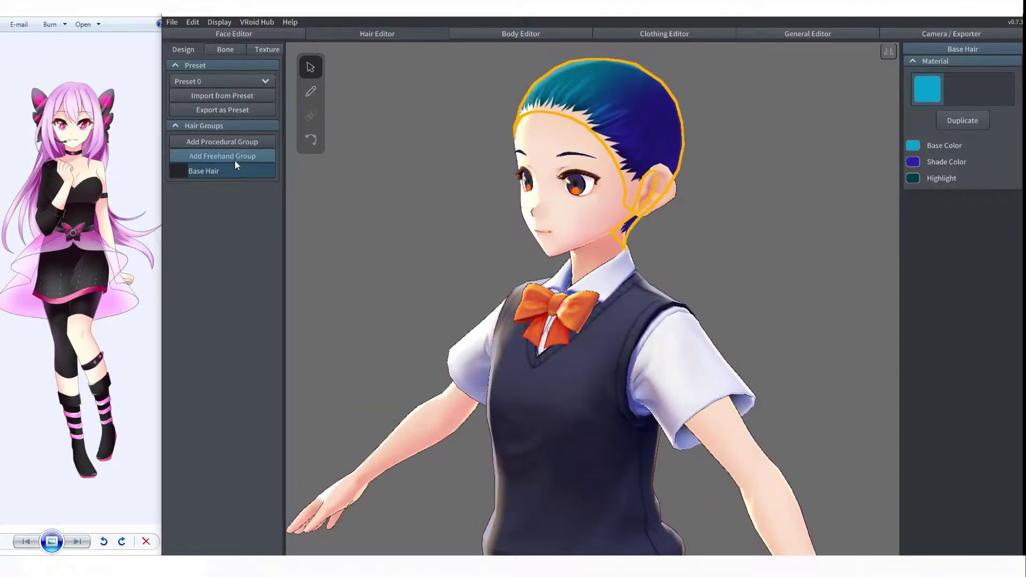
left_click(235, 163)
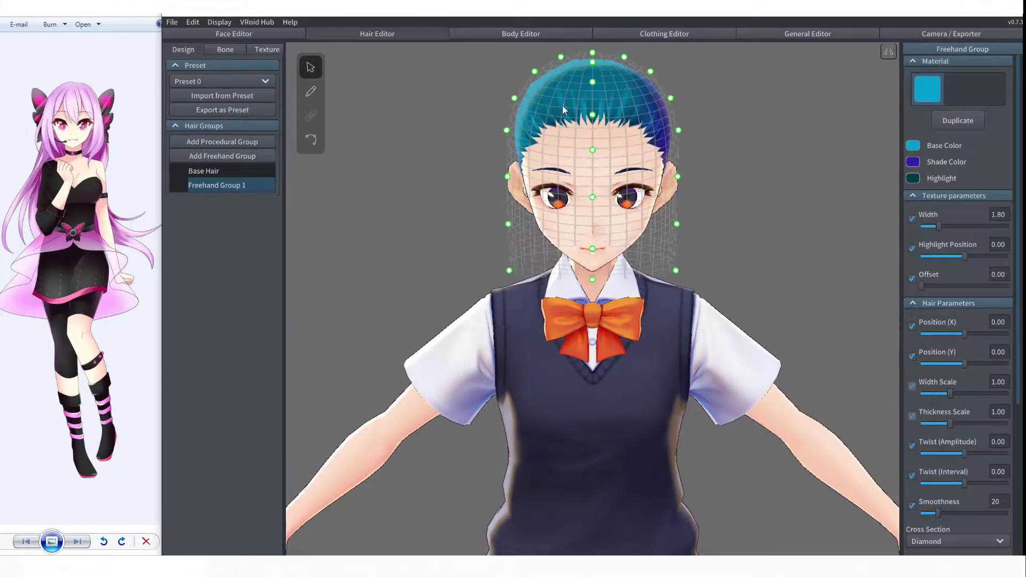
- Draw four overlapping bang strands from the crown down over the forehead in Freehand Group 1
left_click(312, 96)
right_click_drag(597, 67, 593, 126)
left_click_drag(596, 131, 599, 237)
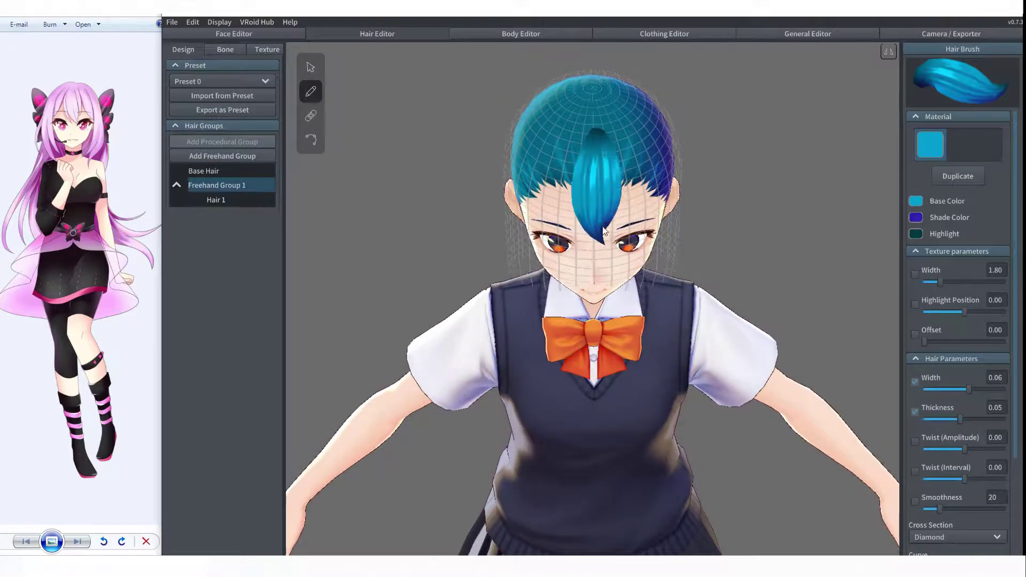
right_click_drag(704, 171, 619, 179)
middle_click_drag(716, 111, 703, 177)
scroll(703, 176, "up", 2)
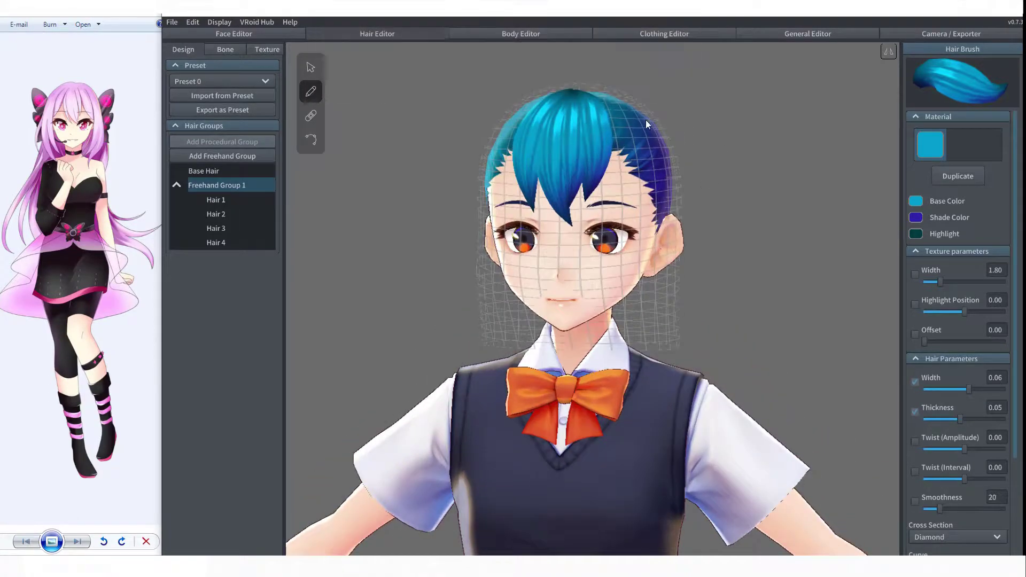
- Draw three side strands from the crown down in front of the character's left ear
right_click_drag(671, 98, 548, 119)
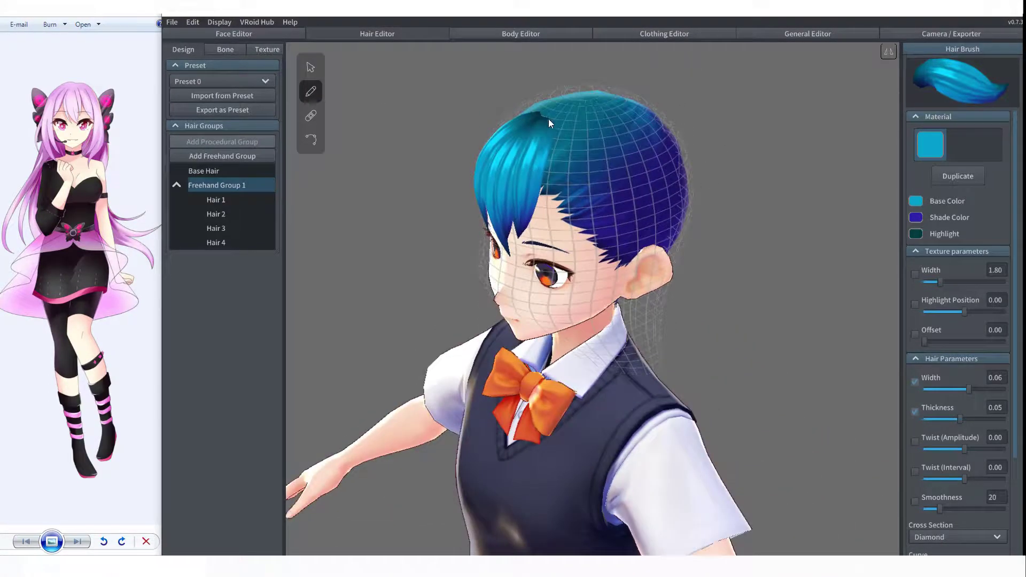
left_click_drag(609, 262, 612, 265)
mouse_move(668, 155)
right_mouse_down()
mouse_move(749, 124)
mouse_move(697, 120)
mouse_move(567, 150)
right_mouse_up()
left_click_drag(615, 292, 615, 318)
mouse_move(572, 148)
left_mouse_down()
mouse_move(629, 334)
mouse_move(623, 344)
left_mouse_up()
right_click_drag(663, 160, 791, 129)
- Lengthen and reshape the Hair 6 side strand with its control points so its tip reaches below the jaw
left_click(311, 142)
right_click_drag(636, 214, 436, 215)
mouse_move(436, 215)
middle_mouse_down()
mouse_move(438, 266)
mouse_move(456, 241)
middle_mouse_up()
left_click(438, 266)
left_click(573, 211)
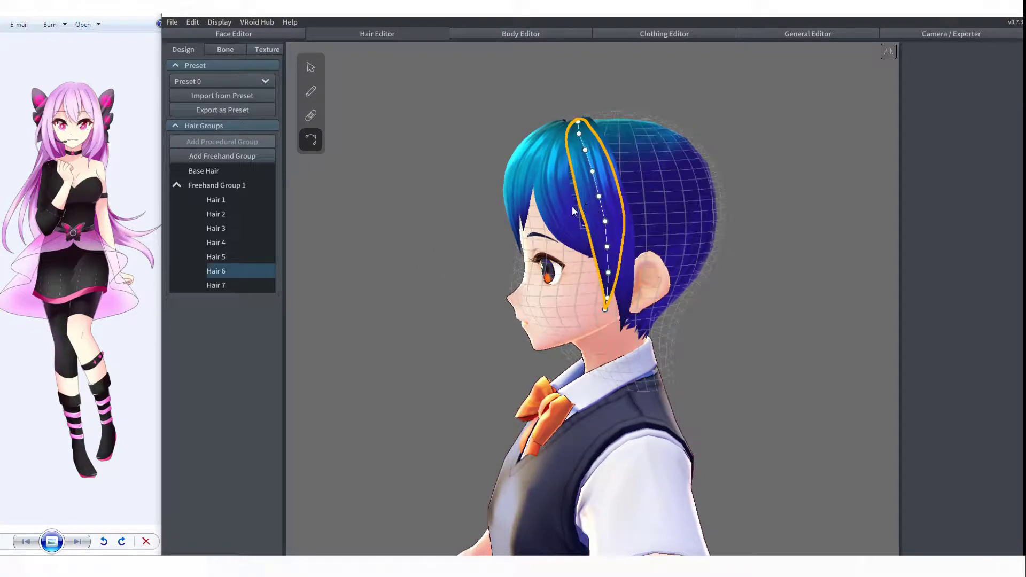
left_click_drag(602, 314, 592, 368)
left_click_drag(604, 275, 608, 273)
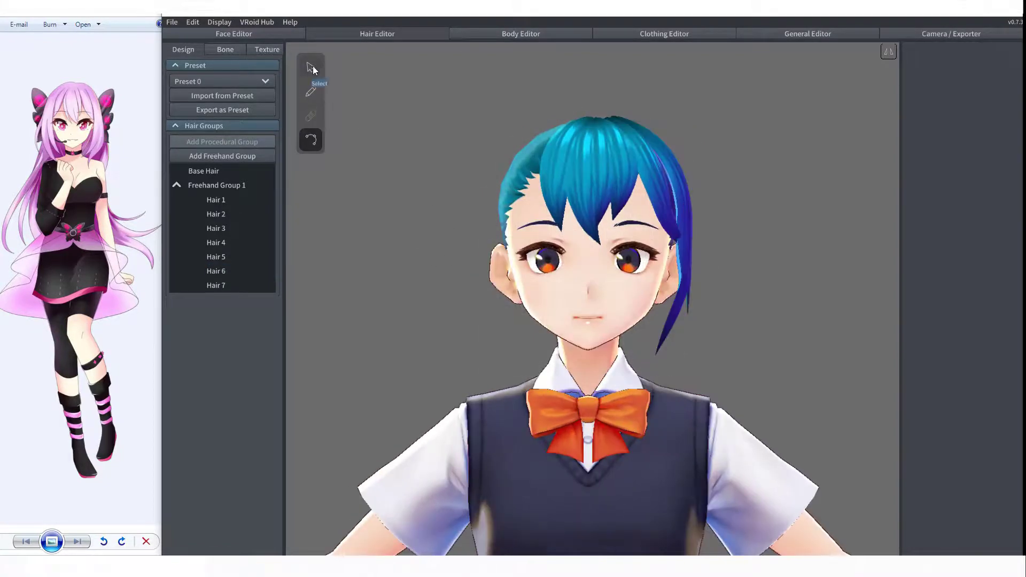
- Draw three matching side strands in front of the character's right ear and collapse Freehand Group 1
left_click(176, 185)
left_click(177, 185)
left_click(216, 185)
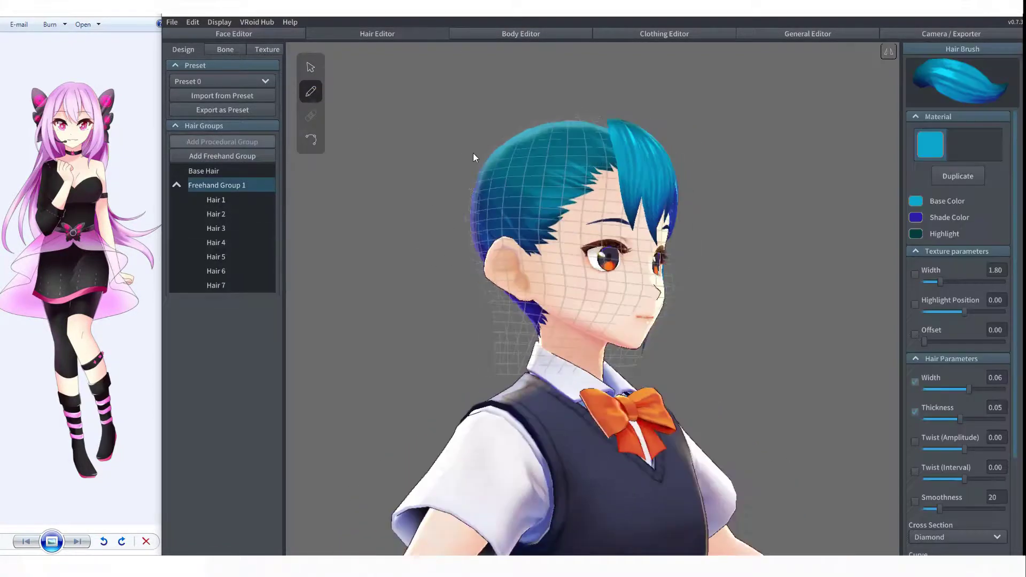
right_click_drag(474, 158, 438, 187)
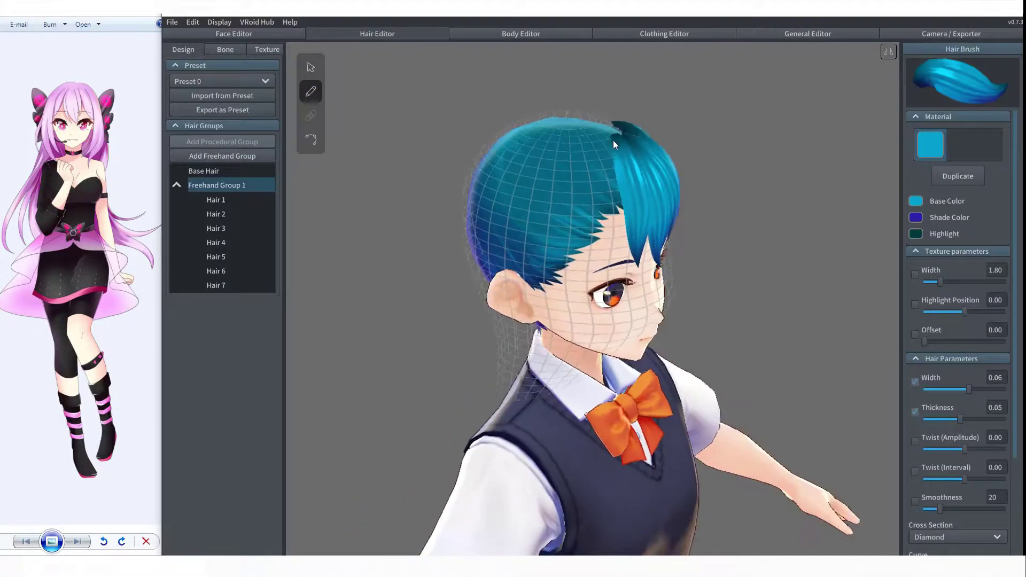
left_click_drag(614, 142, 565, 296)
mouse_move(598, 141)
left_mouse_down()
mouse_move(552, 354)
mouse_move(529, 364)
left_mouse_up()
right_click_drag(459, 273, 385, 240)
left_click(176, 185)
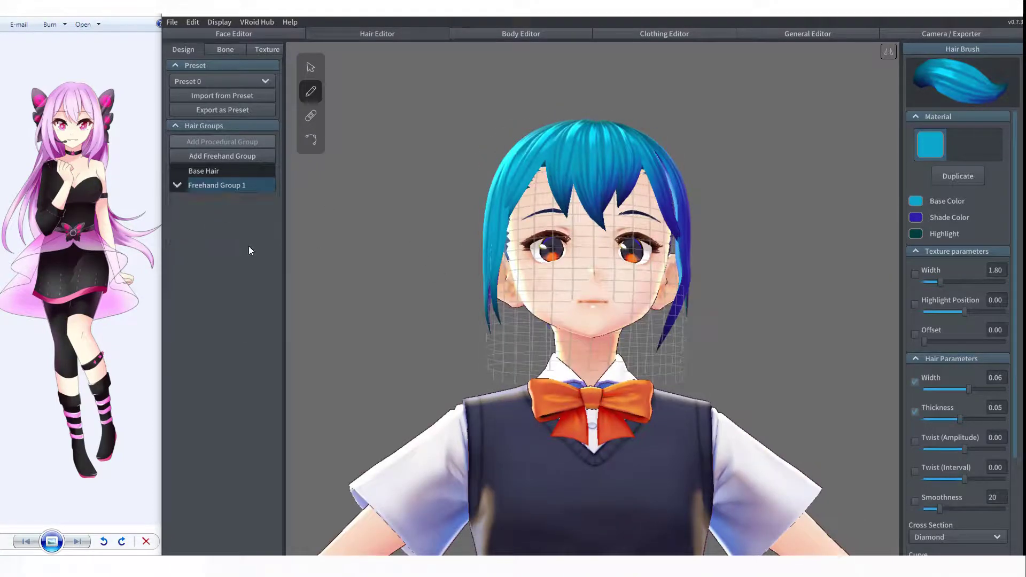
- Add a second freehand group for the back hair and set its guide height to 0.79
left_click(217, 155)
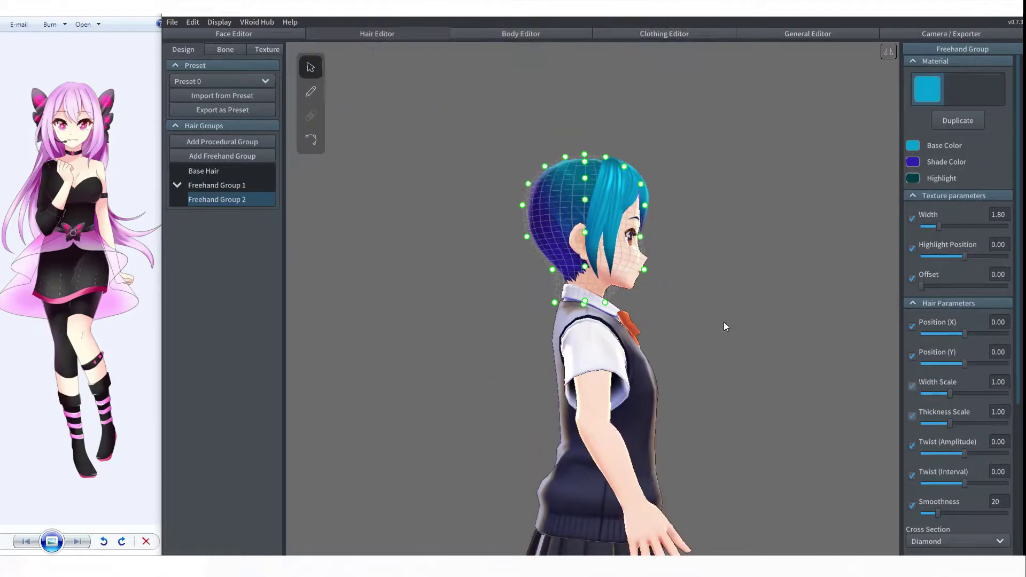
scroll(1019, 285, "down", 2)
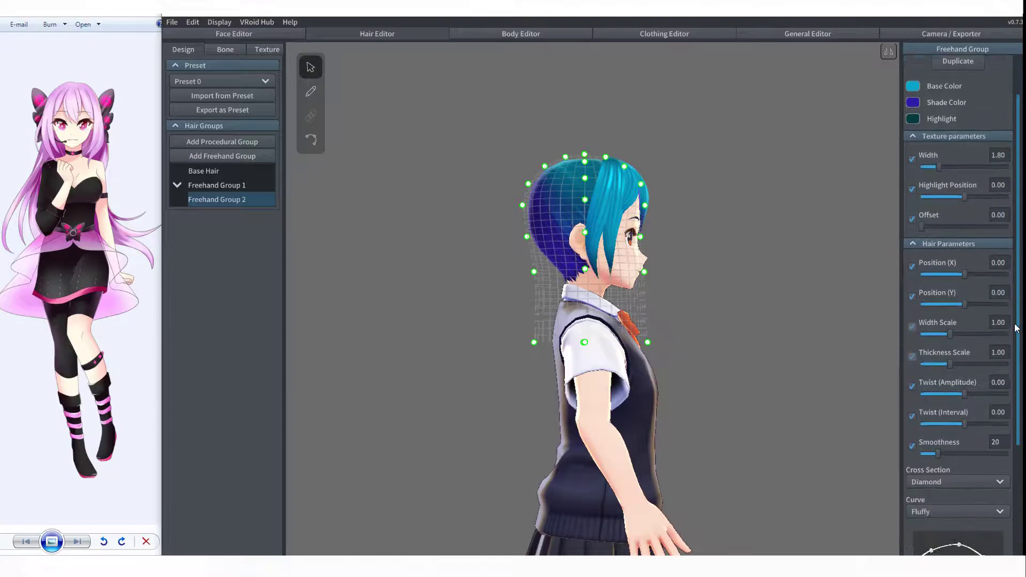
left_click(911, 243)
left_click_drag(957, 345, 995, 353)
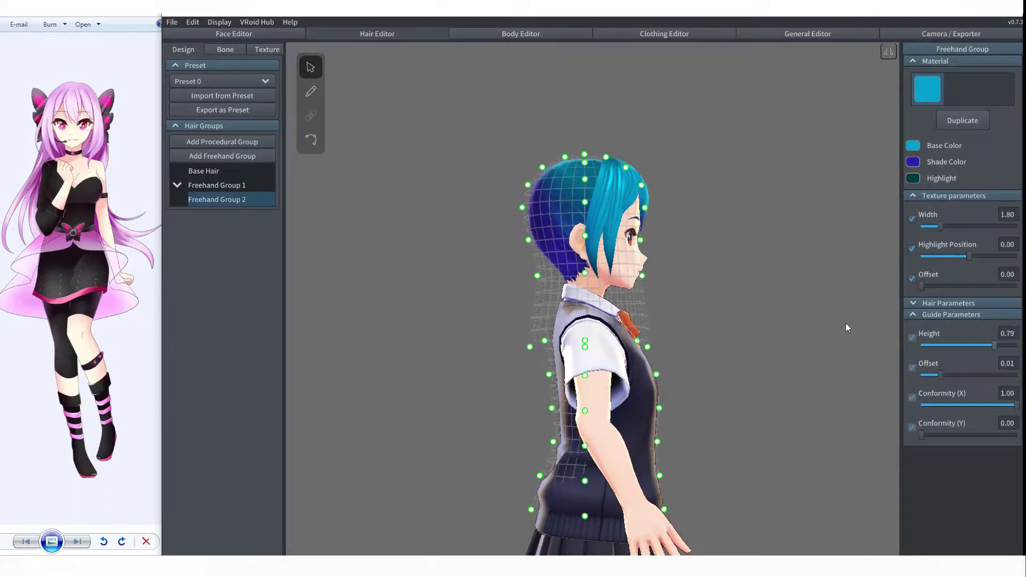
middle_click_drag(845, 323, 778, 291)
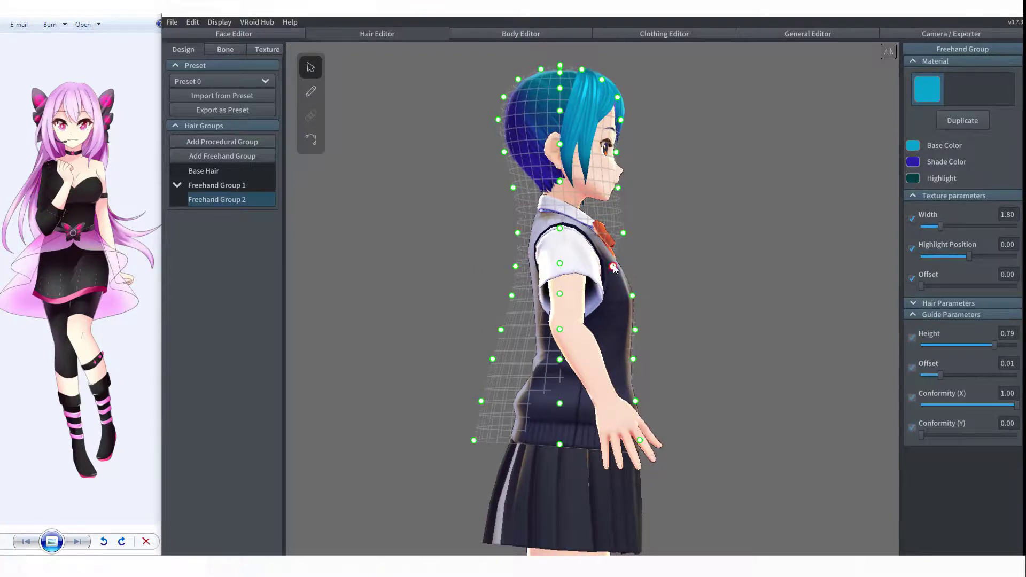
- Turn on mirrored editing and widen the lower part of Freehand Group 2's guide mesh on both sides of the body
right_click_drag(624, 265, 647, 262, "shift")
left_click(885, 59)
left_click_drag(531, 436, 486, 437)
left_click_drag(531, 398, 504, 393)
left_click_drag(531, 358, 505, 353)
left_click_drag(531, 329, 508, 319)
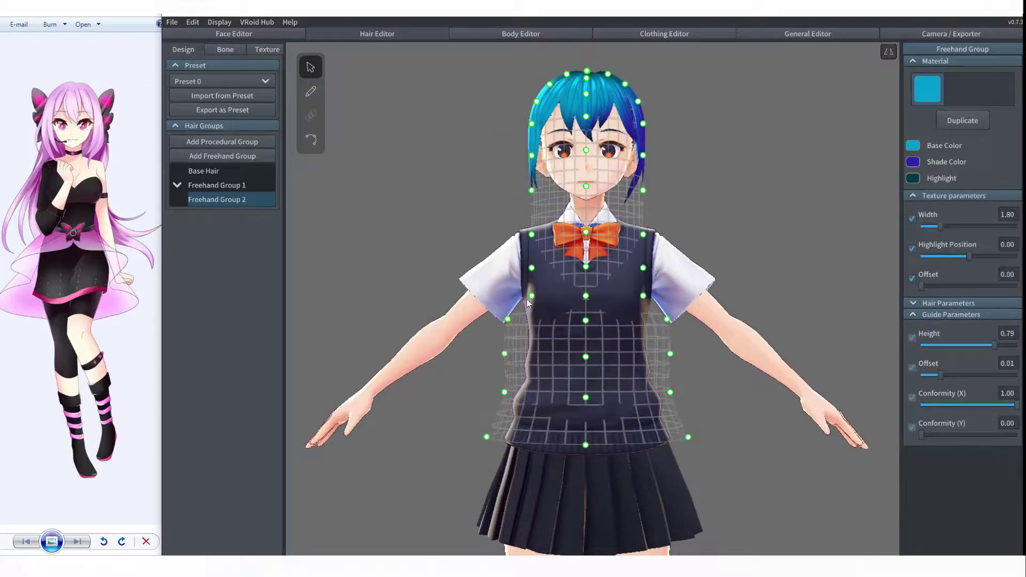
left_click_drag(499, 399, 500, 316)
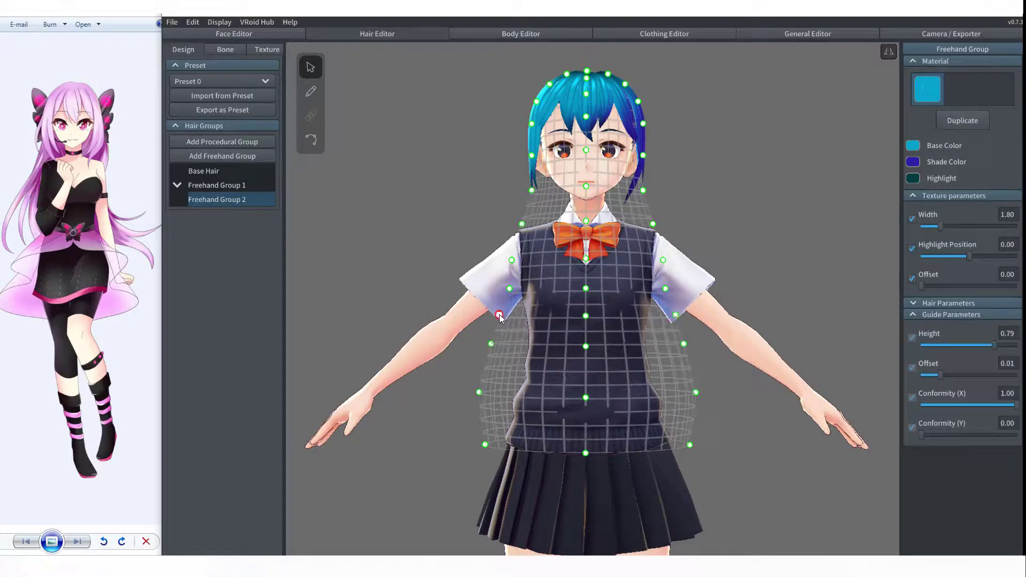
right_click_drag(463, 361, 470, 390)
- Draw ten long back strands from the crown down past the shoulders along Freehand Group 2's guide
left_click(311, 92)
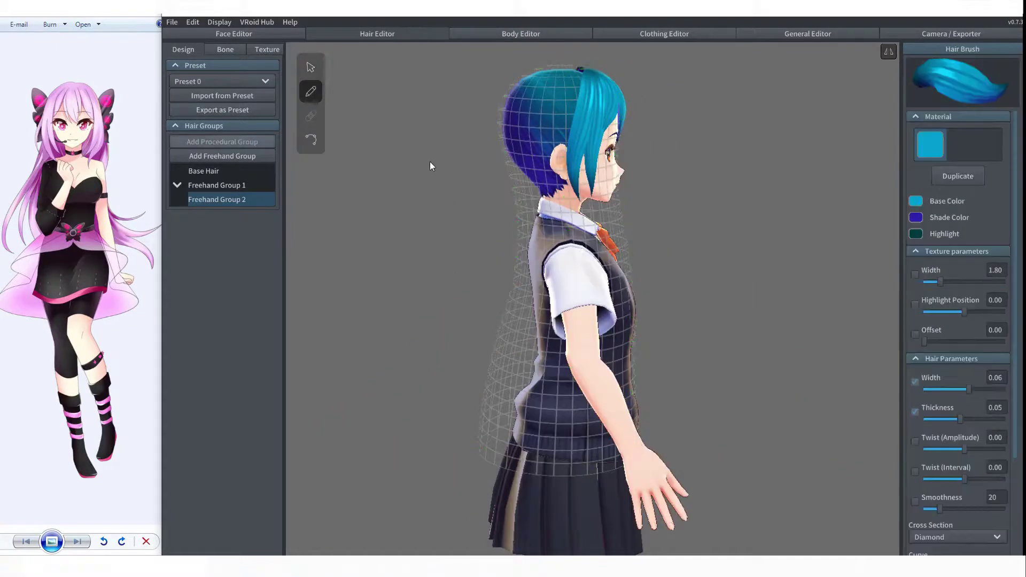
right_click_drag(431, 145, 504, 173)
left_click_drag(526, 398, 526, 402)
mouse_move(569, 126)
left_mouse_down()
mouse_move(521, 396)
mouse_move(507, 374)
left_mouse_up()
mouse_move(459, 181)
right_mouse_down()
mouse_move(525, 196)
mouse_move(521, 206)
right_mouse_up()
left_click_drag(582, 120, 557, 374)
left_click_drag(580, 120, 578, 363)
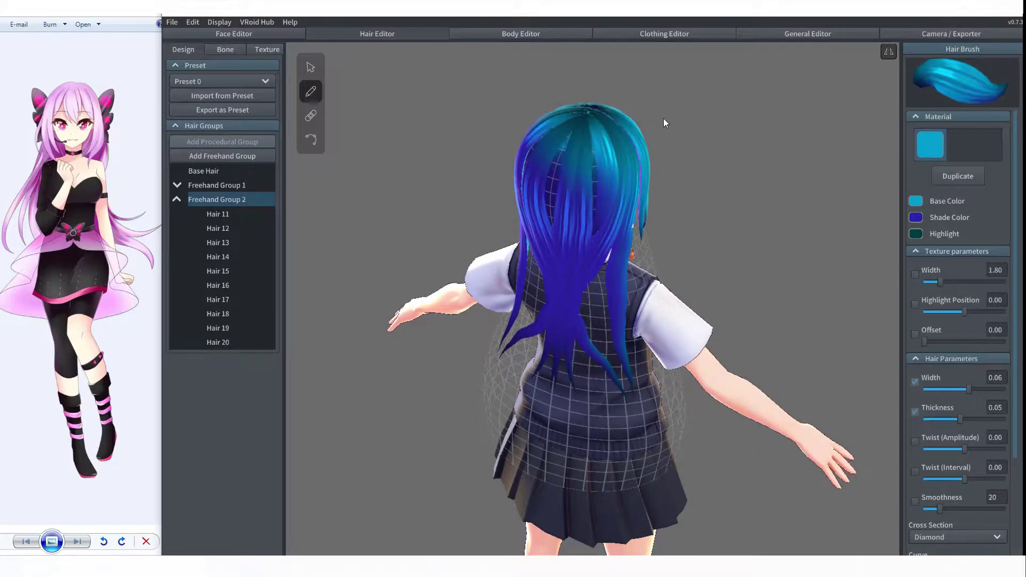
- Hide Freehand Group 2 so only the front and side strands remain shown
right_click_drag(663, 119, 476, 97)
left_click(311, 67)
right_click_drag(347, 144, 463, 185)
scroll(462, 203, "up", 3)
left_click(255, 200)
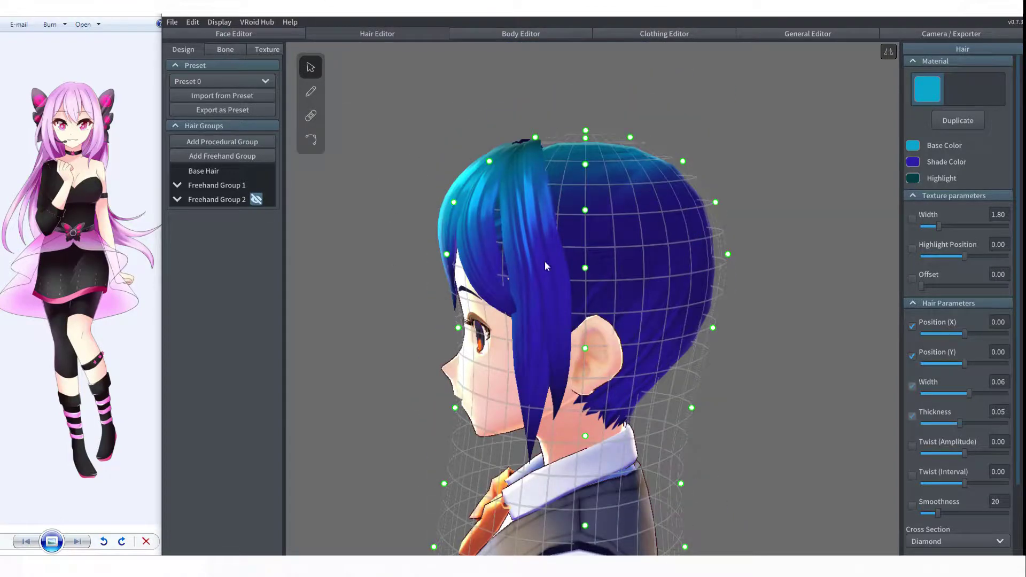
- Reshape the Hair 6 side strand with its control points into a smooth curve in front of the ear
left_click(544, 261)
double_click(539, 257)
left_click(311, 139)
left_click(532, 277)
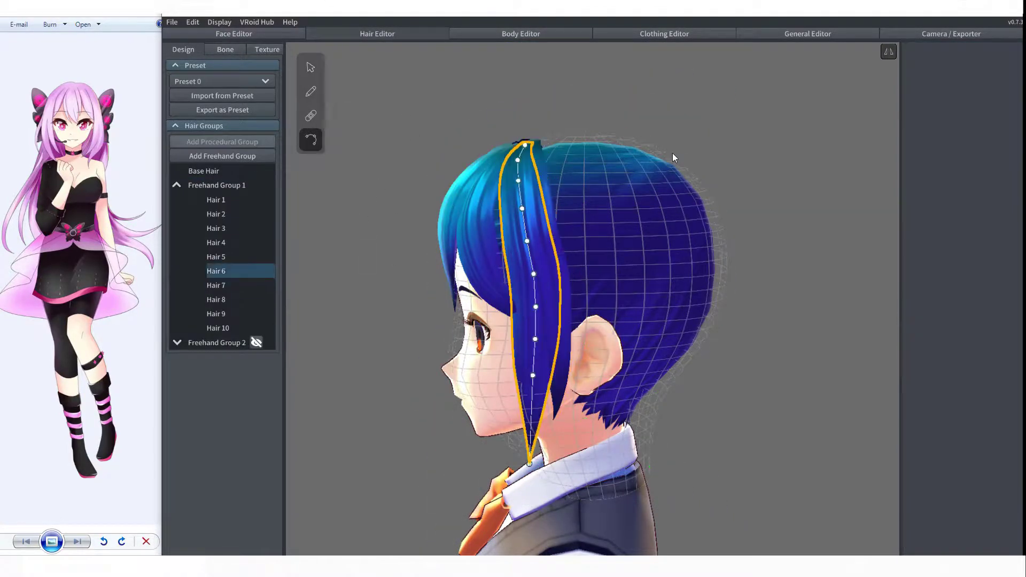
right_click_drag(527, 131, 612, 298)
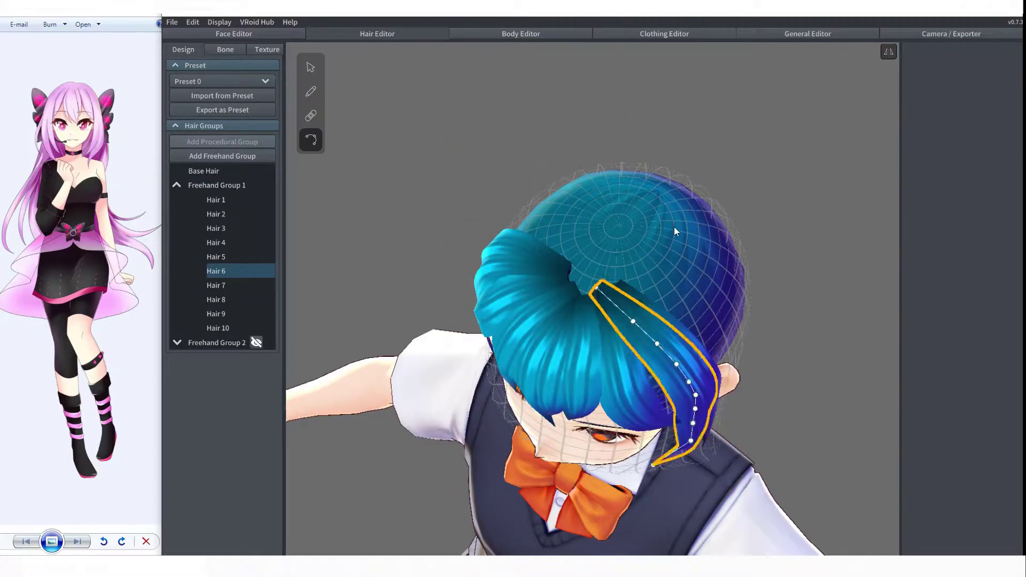
right_click_drag(674, 228, 571, 170)
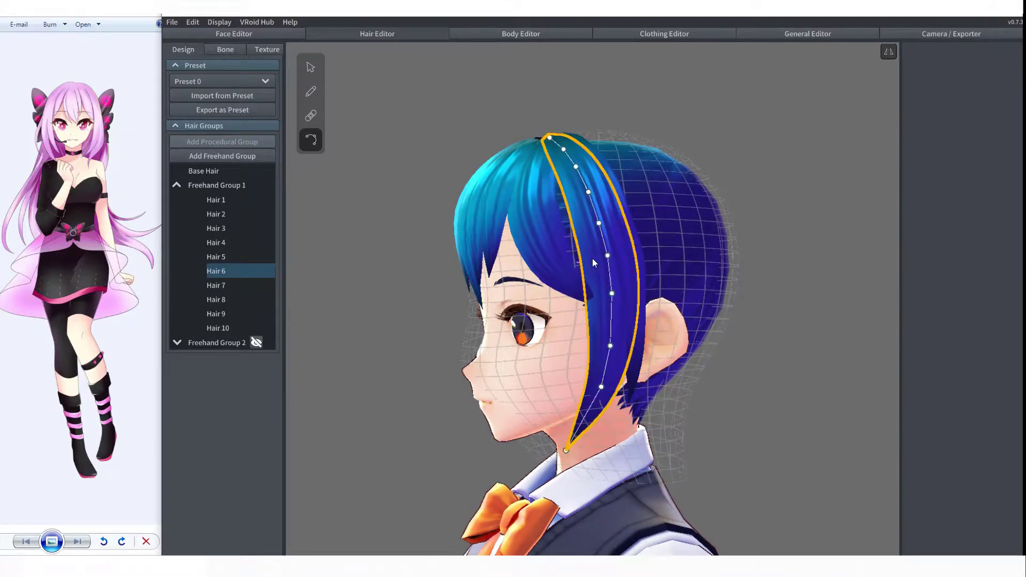
right_click_drag(594, 262, 593, 235)
- Widen the Hair 5 bang strand and pull its tip back toward the ear with its control points
left_click(539, 251)
left_click(311, 68)
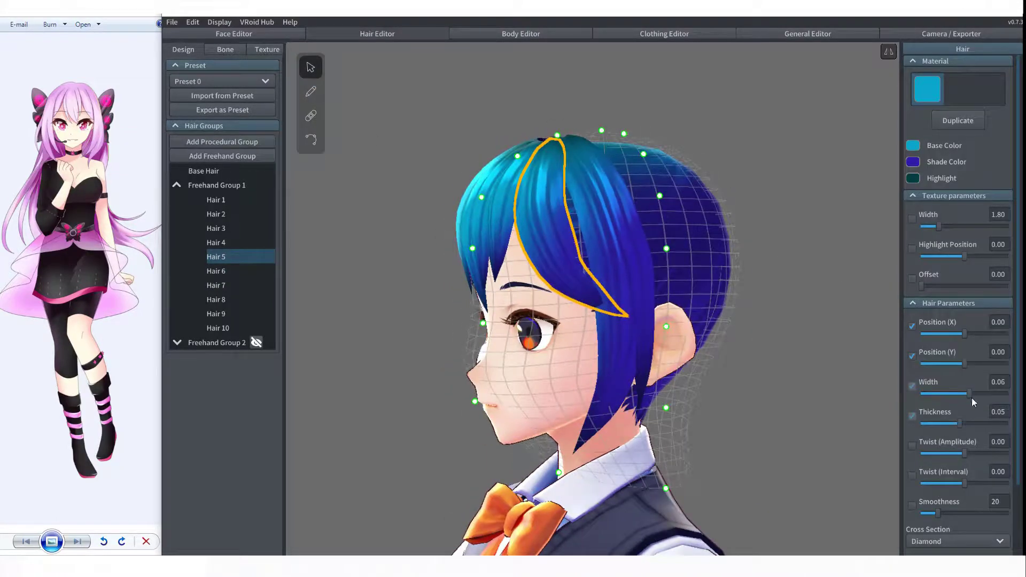
left_click_drag(971, 398, 986, 398)
left_click(310, 140)
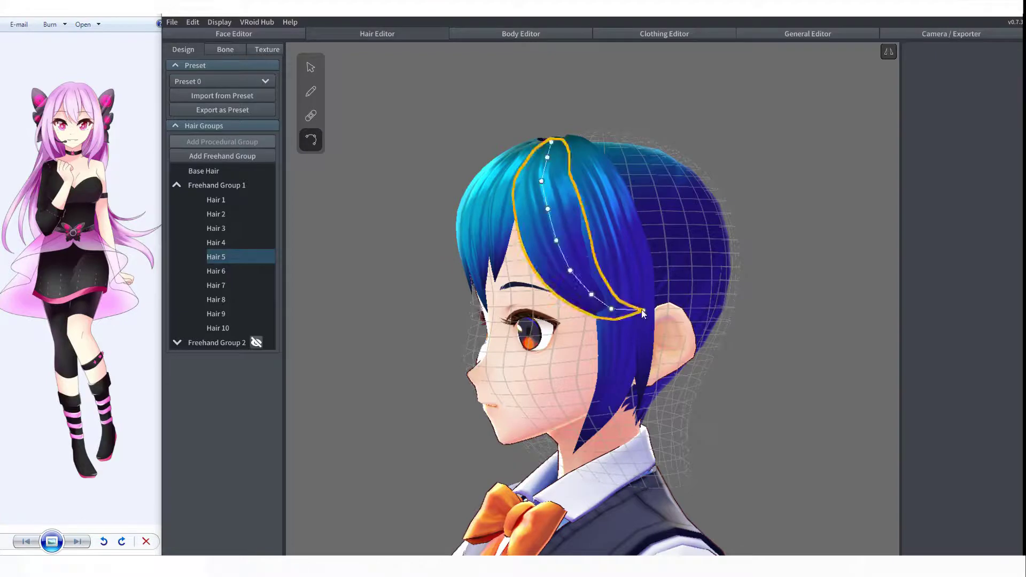
- Adjust Hair 6's lower control points so its tip curves inward toward the neck
left_click(640, 270)
right_click_drag(664, 243, 769, 246)
left_click_drag(719, 440, 712, 446)
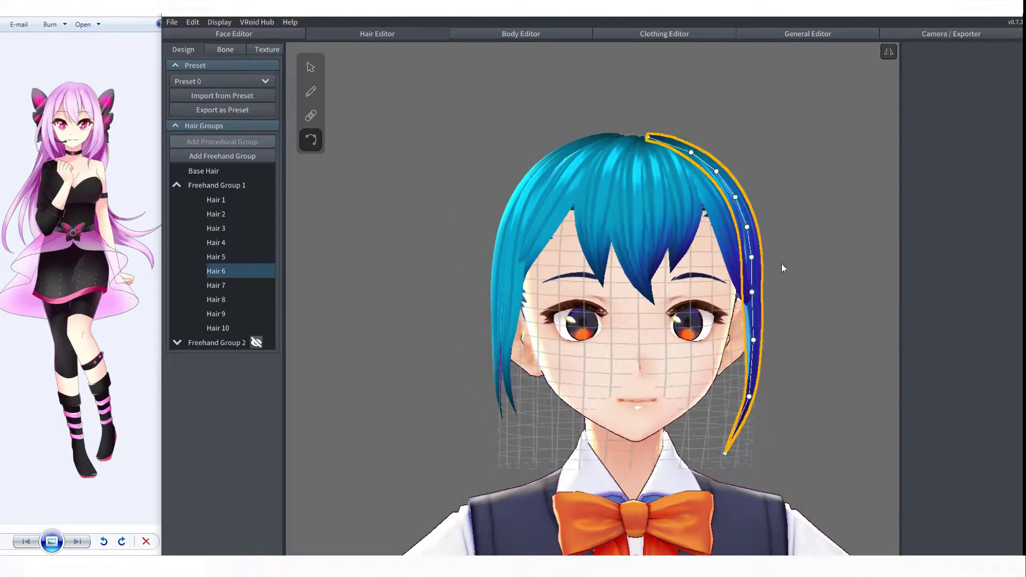
right_click_drag(782, 269, 648, 242)
- Lengthen the guide mesh and reshape the Hair 7 strand so it sweeps forward past the ear to the collar
left_click(589, 365)
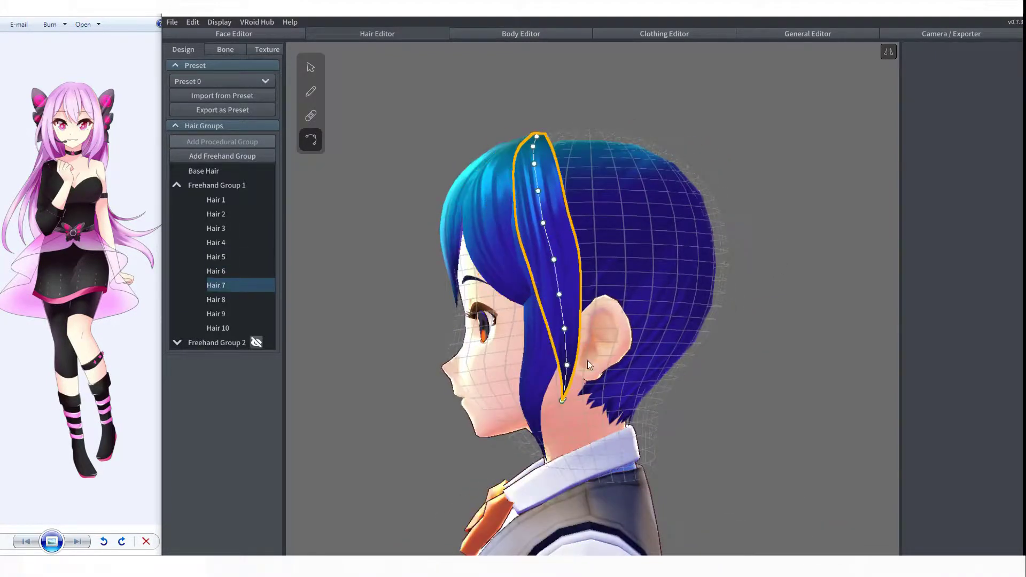
left_click(309, 66)
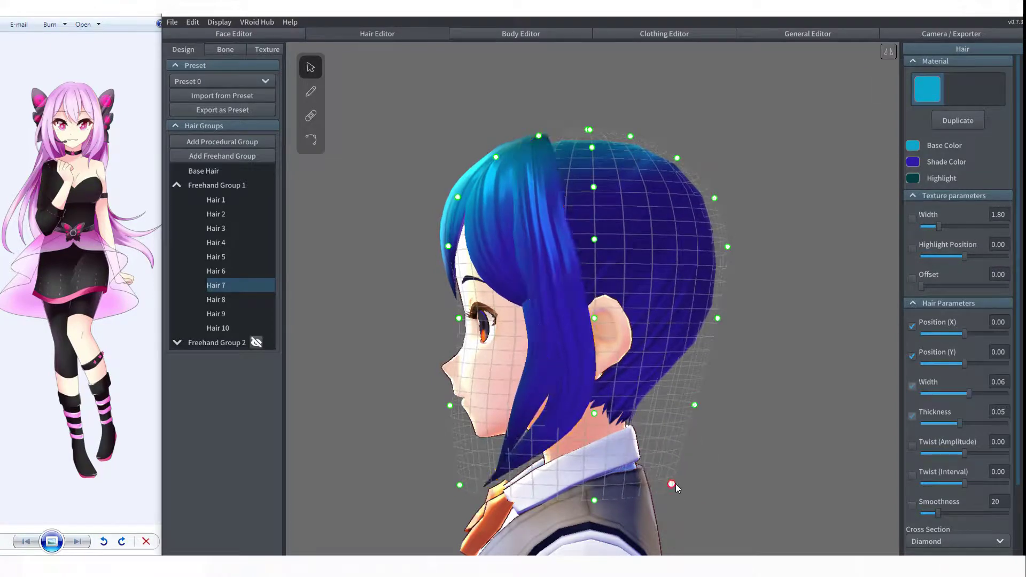
left_click(311, 139)
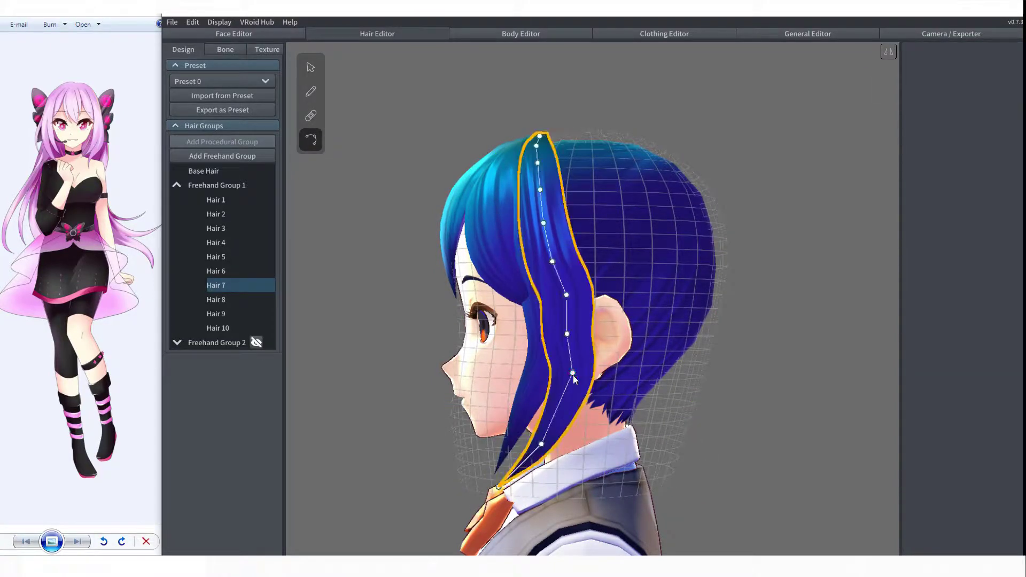
right_click_drag(568, 299, 586, 305)
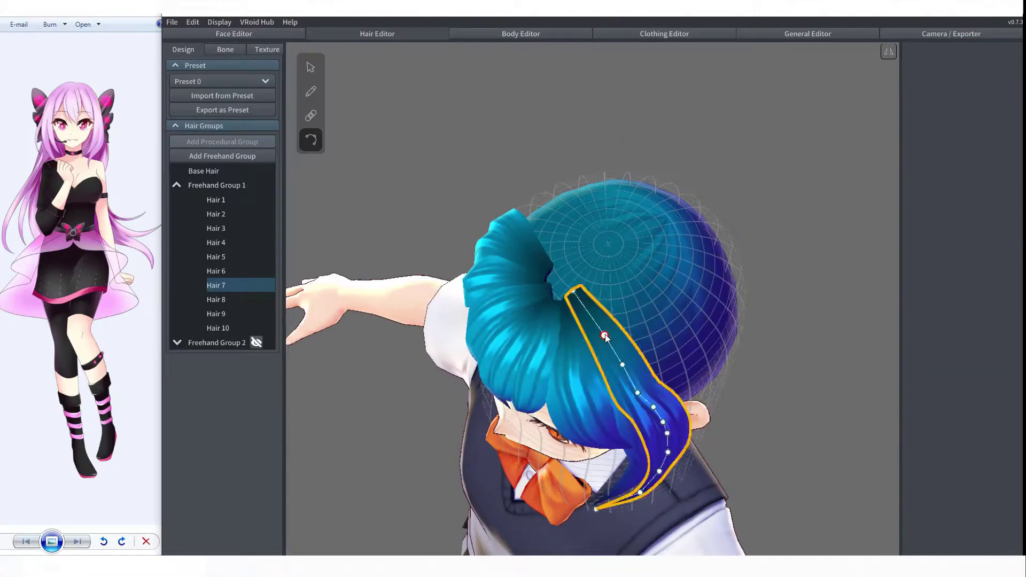
right_click_drag(673, 301, 529, 313)
- Adjust Hair 7's middle and upper control points so the strand falls smoothly along the side of the head
left_click_drag(554, 379, 555, 378)
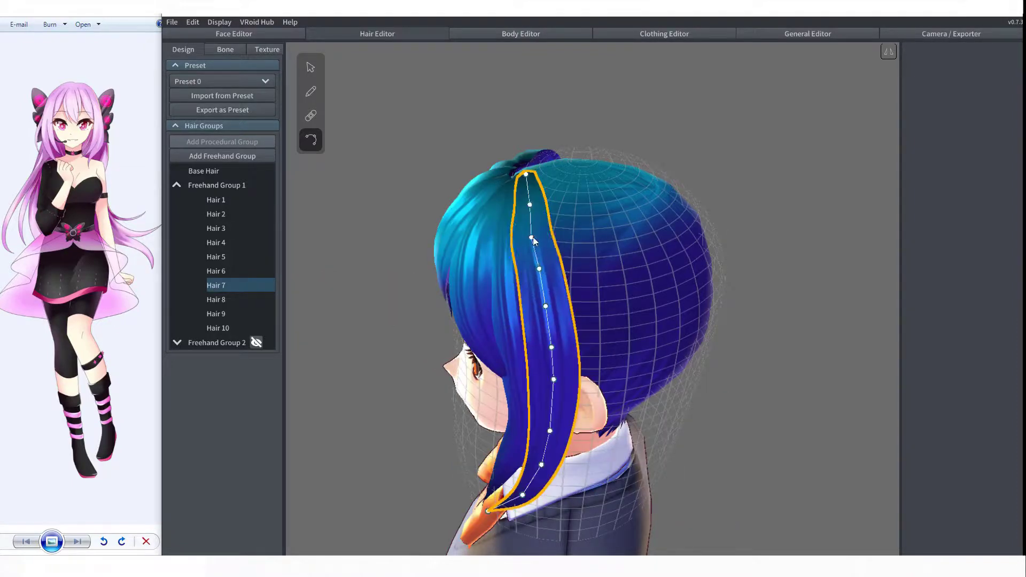
left_click_drag(531, 238, 535, 238)
right_click_drag(780, 220, 789, 201)
left_click(788, 201)
mouse_move(713, 236)
right_mouse_down()
mouse_move(762, 247)
mouse_move(713, 245)
right_mouse_up()
- Move the guide points at the lower end of the side lock inward so its tips taper toward the neck
left_click(311, 67)
right_click_drag(382, 193, 529, 195)
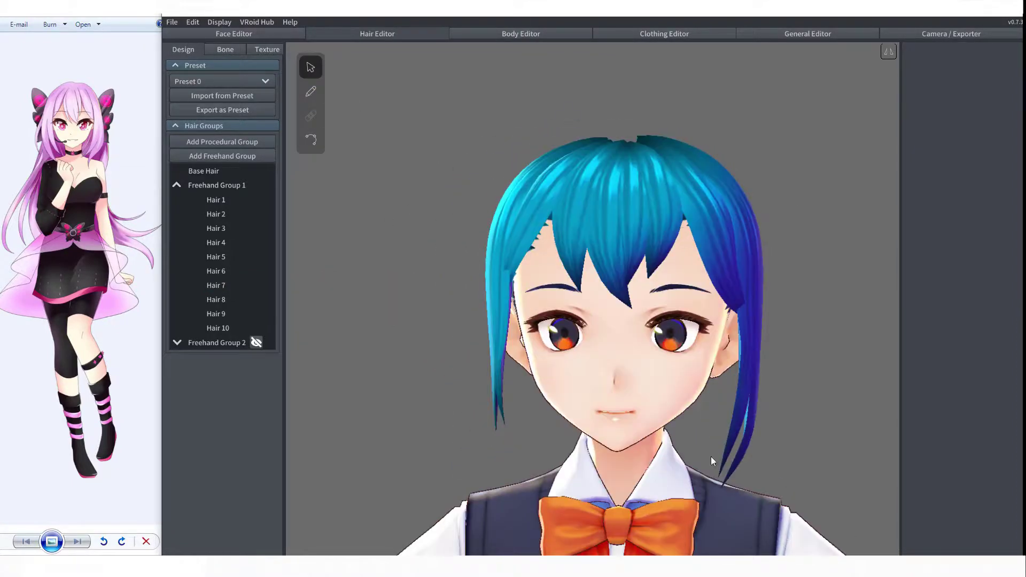
left_click(710, 458)
left_click_drag(730, 473, 724, 475)
left_click_drag(749, 407, 744, 407)
left_click_drag(726, 478, 719, 476)
left_click(830, 309)
right_click_drag(422, 159, 451, 153)
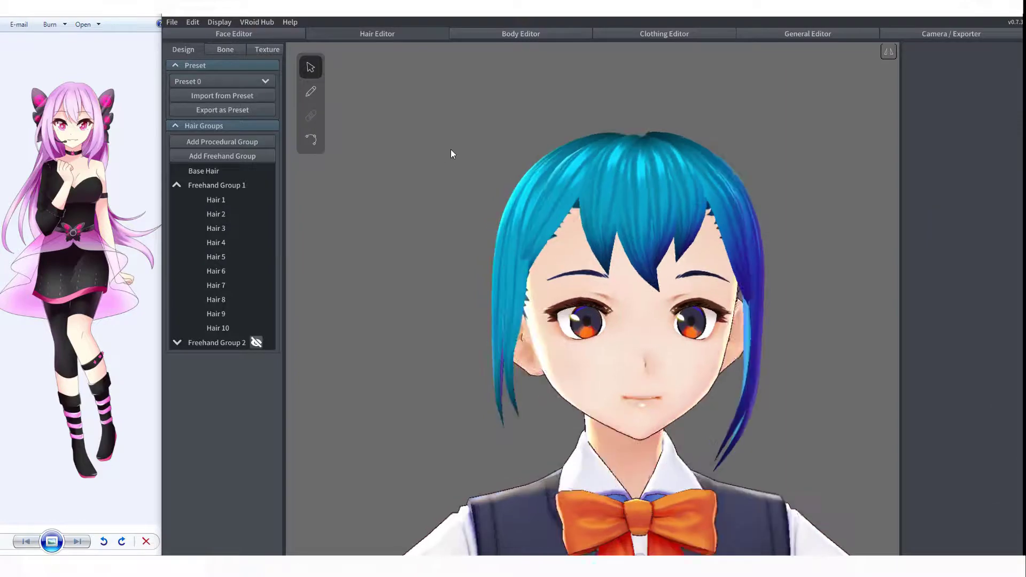
- Adjust the tip control points of the central bang strands above the forehead
left_click(311, 142)
left_click(619, 258)
right_click_drag(619, 258, 594, 263)
left_click_drag(632, 275, 630, 274)
left_click(653, 243)
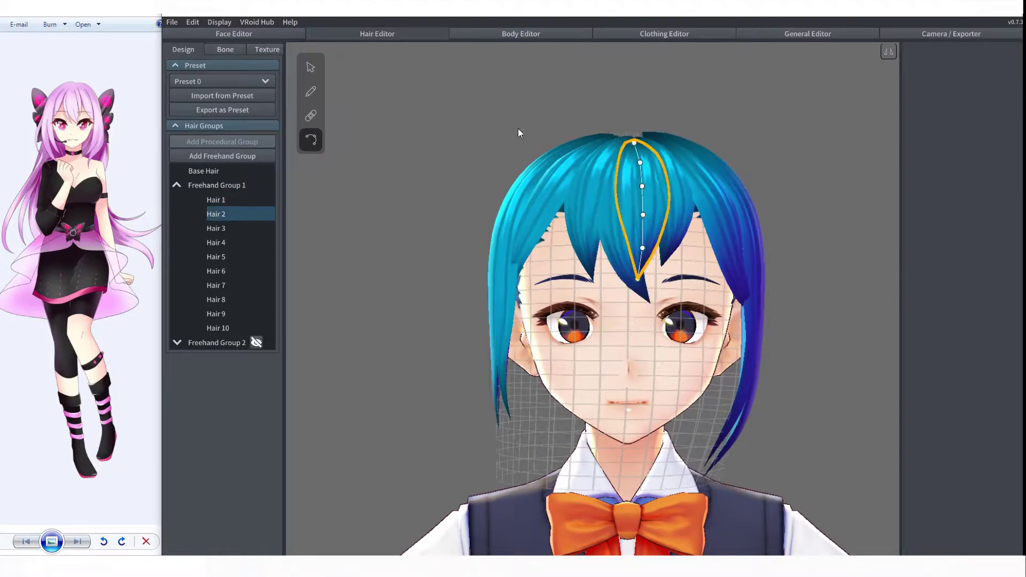
- Narrow the outer strands of the central bangs, setting Hair 3's width to 0.03
left_click(311, 68)
left_click(587, 229)
left_click(685, 220)
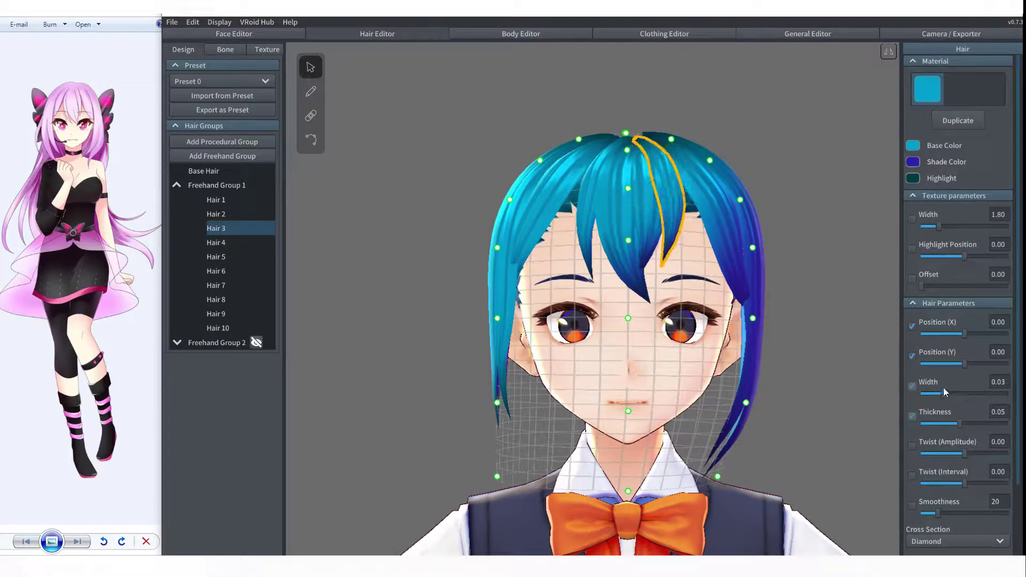
left_click(786, 151)
- Pull the central bang strand's lower control point slightly down toward the brows
right_click_drag(786, 152, 776, 227)
left_click(311, 140)
left_click(681, 302)
left_click_drag(642, 265, 648, 279)
- Move the roots of Hair 7 and Hair 1 toward the parting line at the crown
right_click_drag(714, 166, 749, 262)
scroll(787, 234, "up", 3)
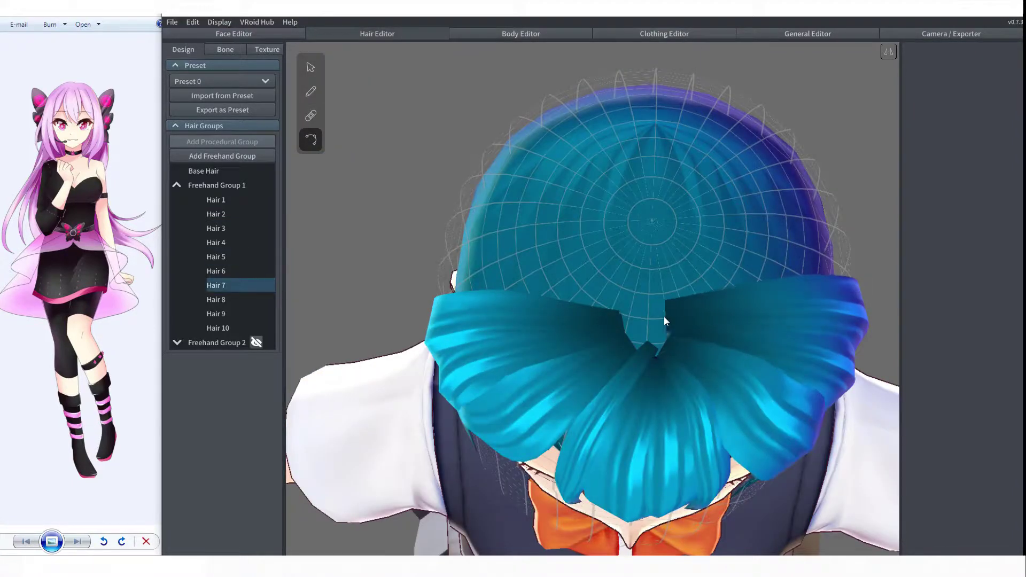
mouse_move(664, 316)
left_mouse_down()
mouse_move(653, 316)
mouse_move(658, 330)
left_mouse_up()
left_click_drag(663, 349, 659, 329)
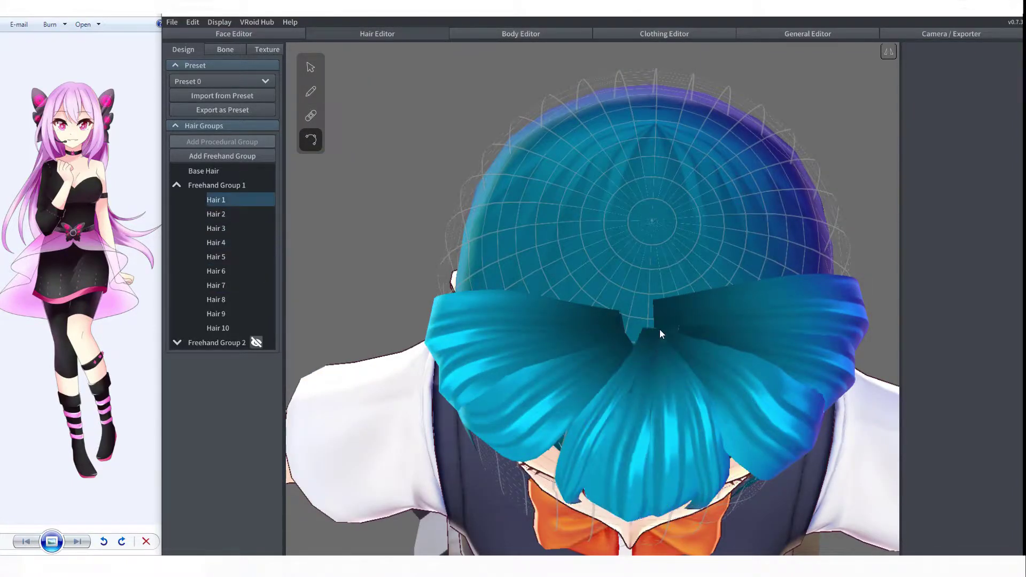
left_click(747, 262)
- Delete the Hair 8, Hair 9 and Hair 10 side strands from Freehand Group 1
right_click_drag(747, 262, 735, 238)
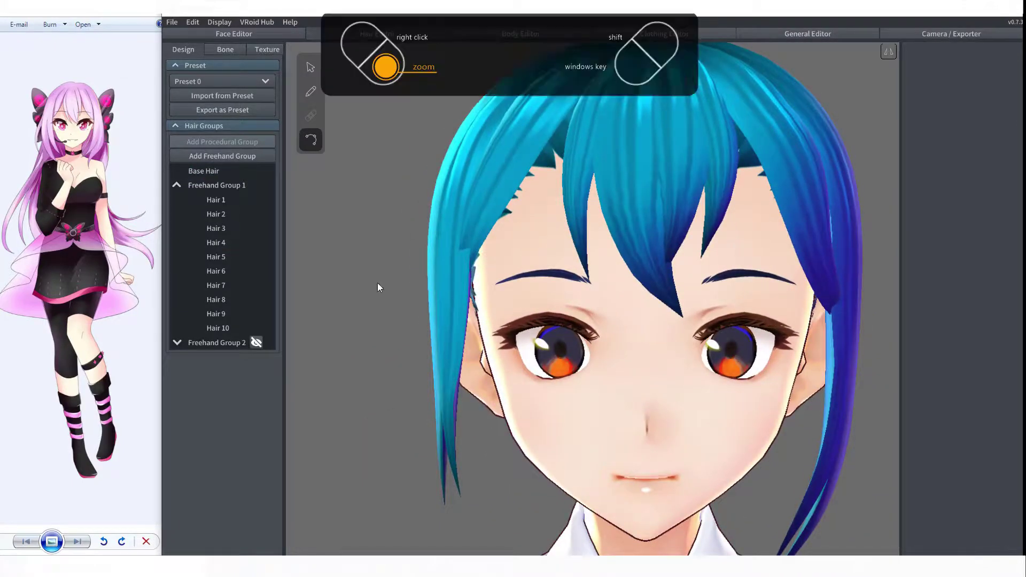
scroll(377, 283, "down", 5)
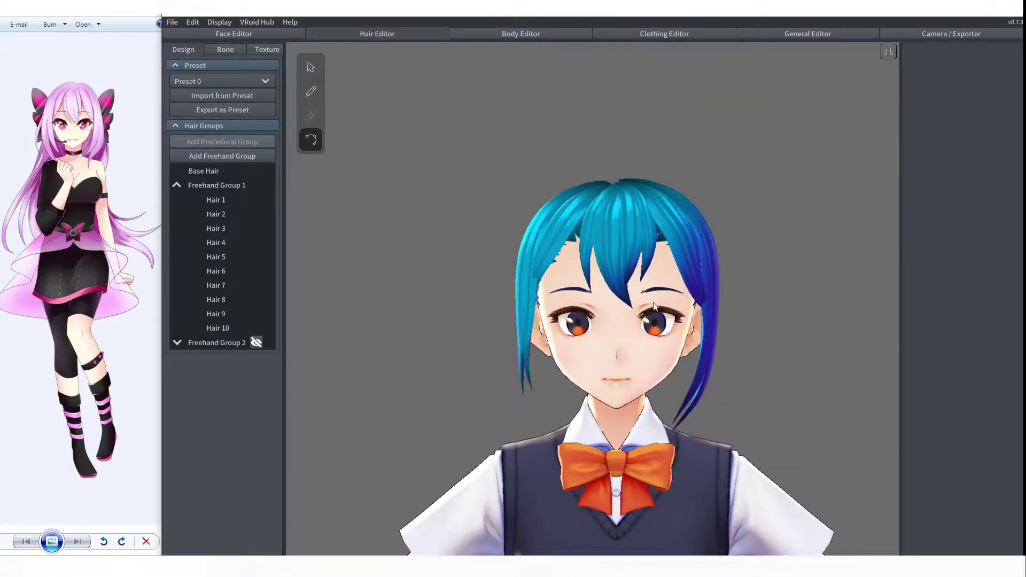
right_click_drag(654, 305, 512, 215)
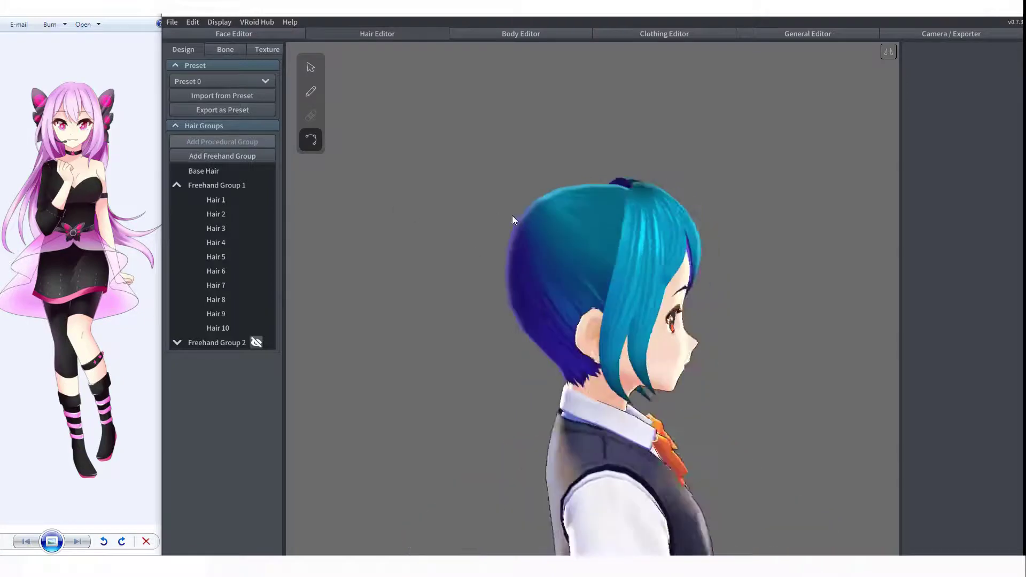
left_click(512, 216)
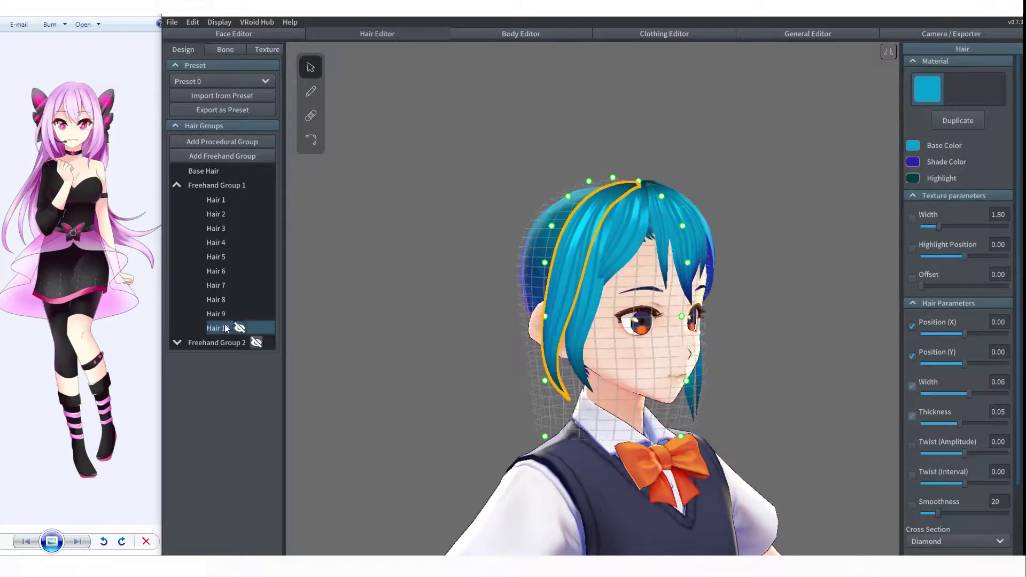
left_click(588, 297)
key("Delete")
left_click(569, 274)
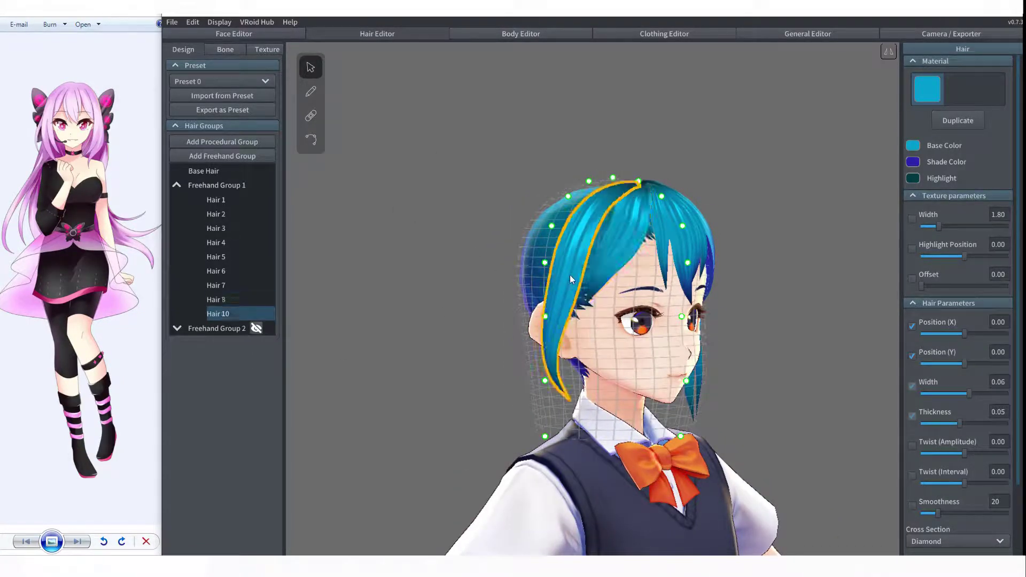
key("Delete")
key("Delete")
right_click_drag(493, 268, 299, 302)
left_click(299, 302)
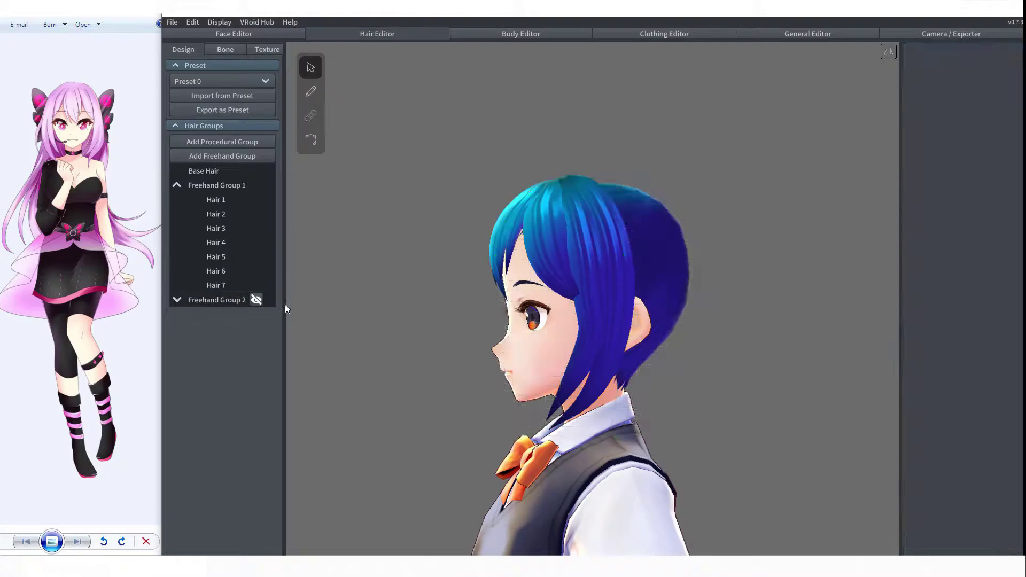
- Create a mirrored copy of Freehand Group 1 on the opposite side of the head
left_click(176, 185)
right_click(211, 186)
left_click(247, 267)
right_click_drag(353, 268, 577, 270)
- Delete the mirrored central bang strands in Freehand Group 3, keeping only Hair 25, Hair 26 and Hair 27
left_click(176, 214)
left_click(220, 229)
key("Delete")
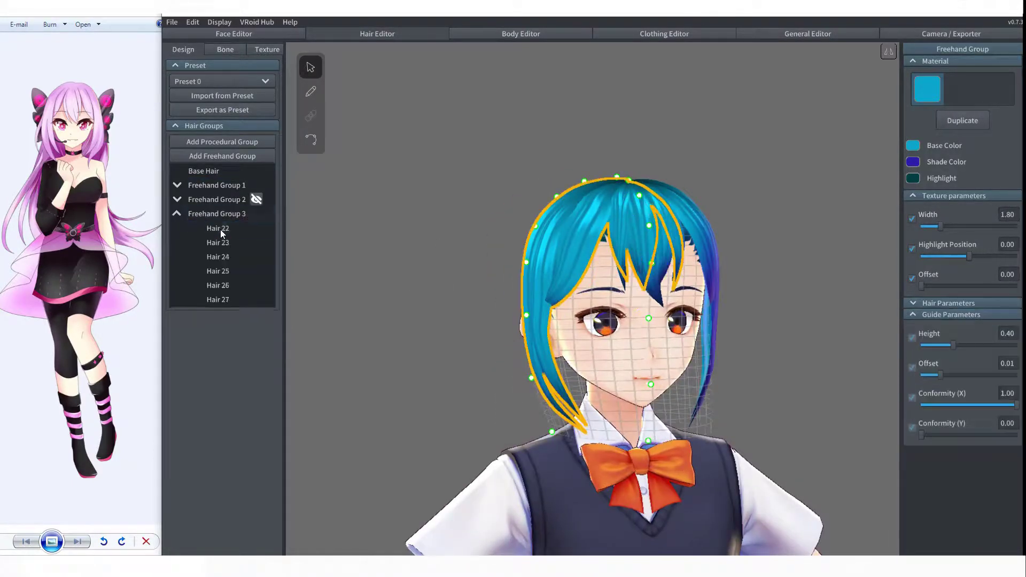
left_click(220, 229)
key("Delete")
key("Delete")
left_click(222, 242)
left_click(217, 229)
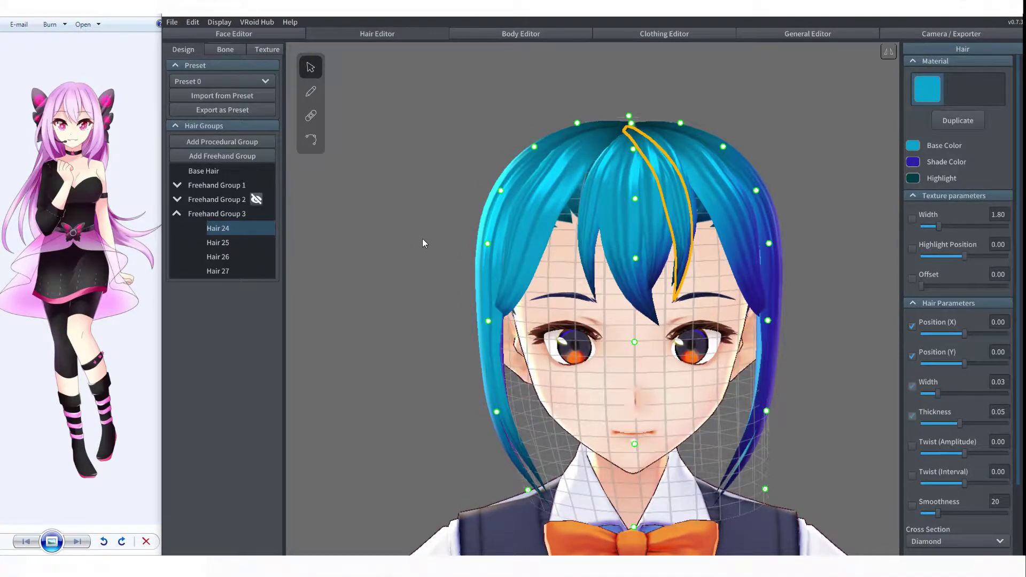
right_click_drag(423, 238, 438, 191)
key("Delete")
- Reposition the root control points of Hair 1 and the side strands to close the gap at the crown parting
left_click(415, 137)
scroll(415, 141, "down", 5)
mouse_move(415, 141)
right_mouse_down()
mouse_move(390, 225)
mouse_move(447, 259)
right_mouse_up()
scroll(447, 258, "up", 5)
left_click(178, 213)
left_click(213, 185)
left_click(177, 185)
left_click(209, 203)
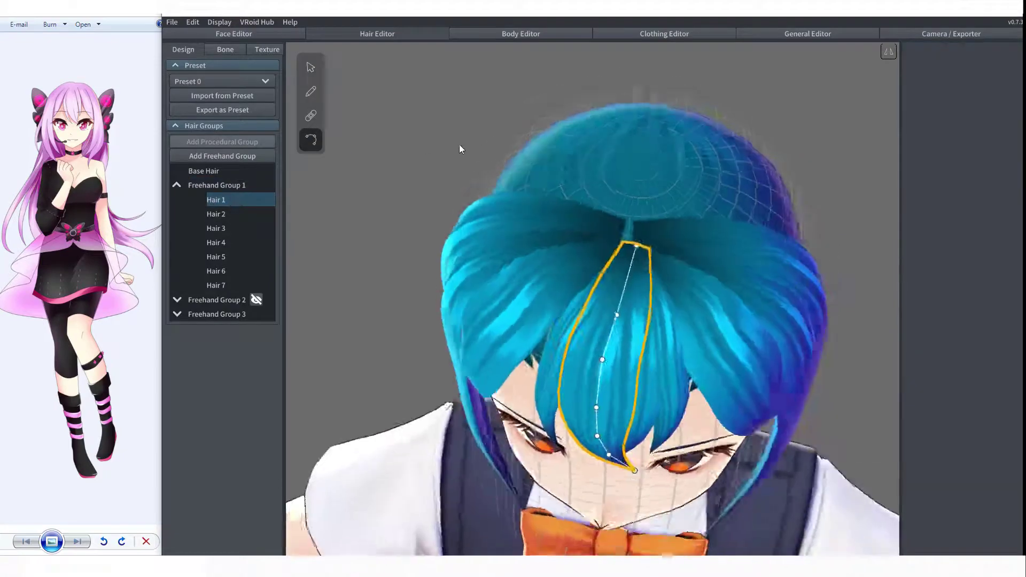
left_click(701, 254)
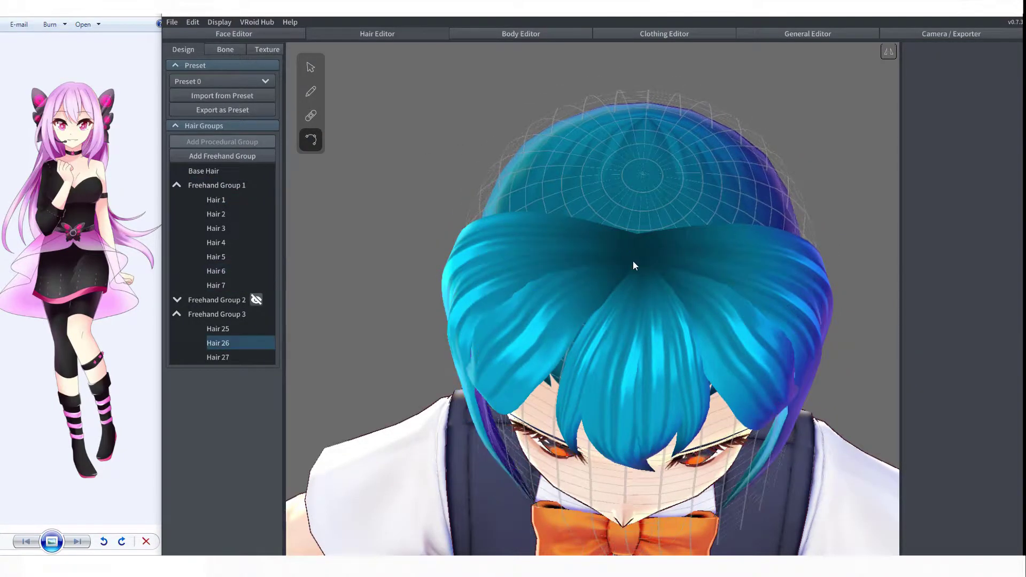
- Collapse Freehand Groups 1 and 3 and show Freehand Group 2 again
right_click_drag(633, 262, 699, 167)
scroll(666, 167, "down", 5)
left_click(177, 314)
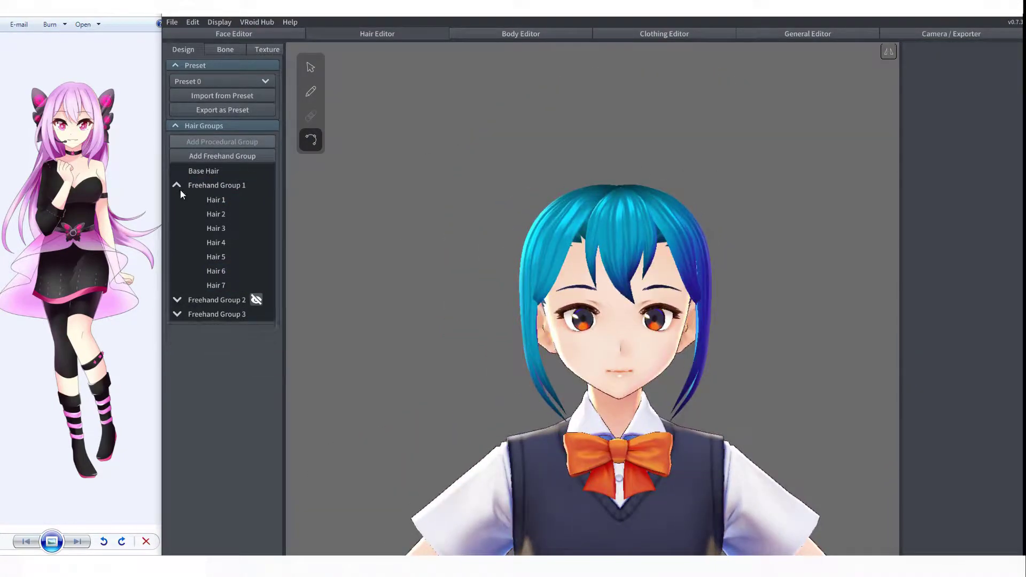
left_click(177, 185)
mouse_move(332, 214)
right_mouse_down()
mouse_move(682, 256)
mouse_move(684, 206)
right_mouse_up()
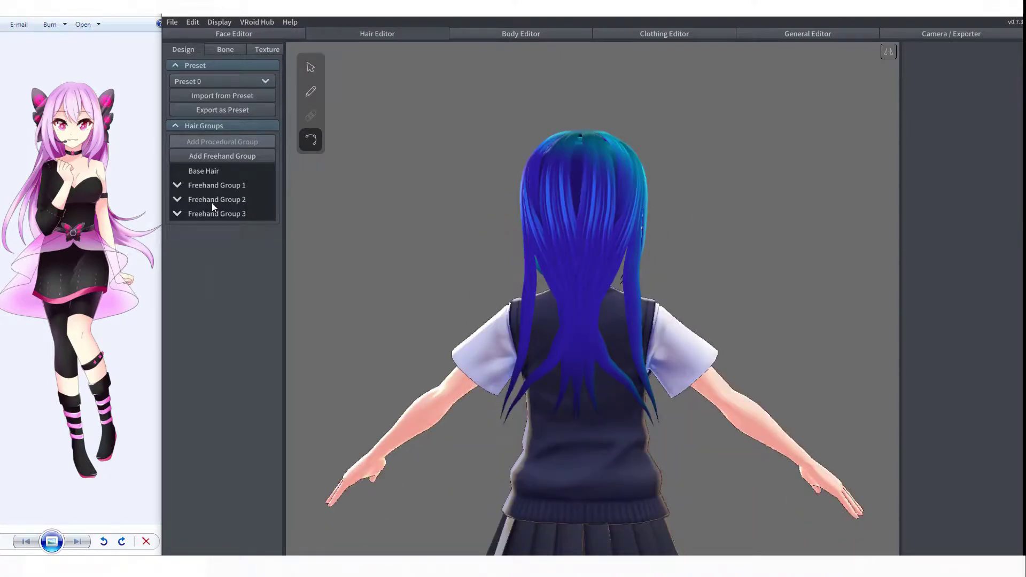
- Add a procedural hair group and hide it
left_click(205, 171)
left_click(202, 144)
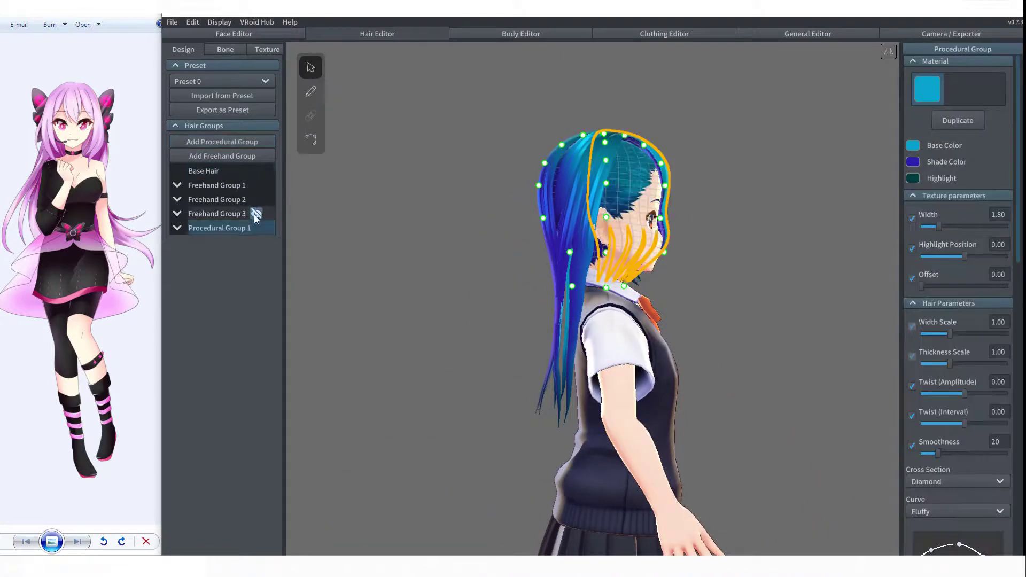
left_click(222, 185)
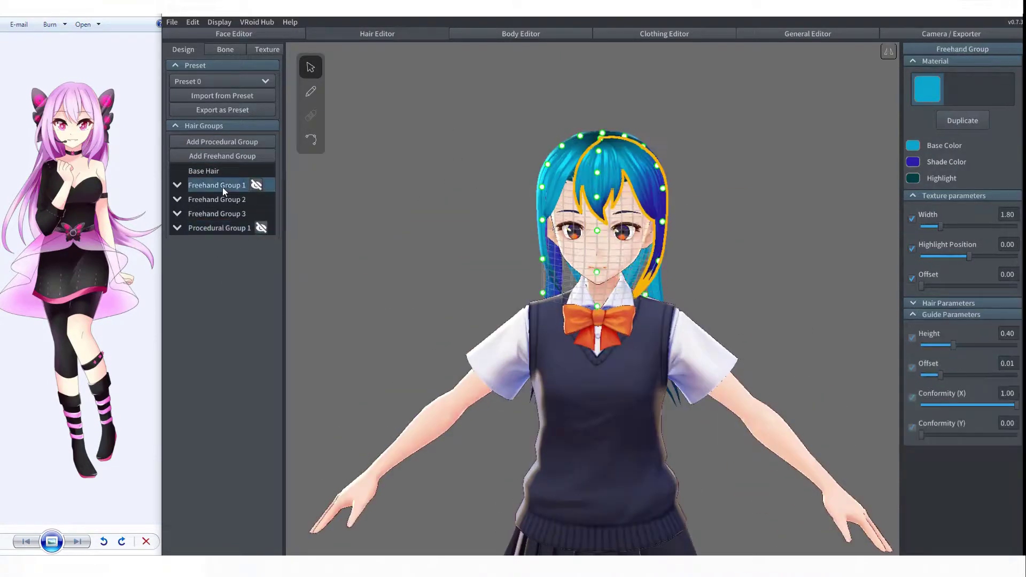
- Rename Freehand Group 3 as "side hr" and Freehand Group 1 as "front-side hr"
right_click(226, 215)
left_click(240, 223)
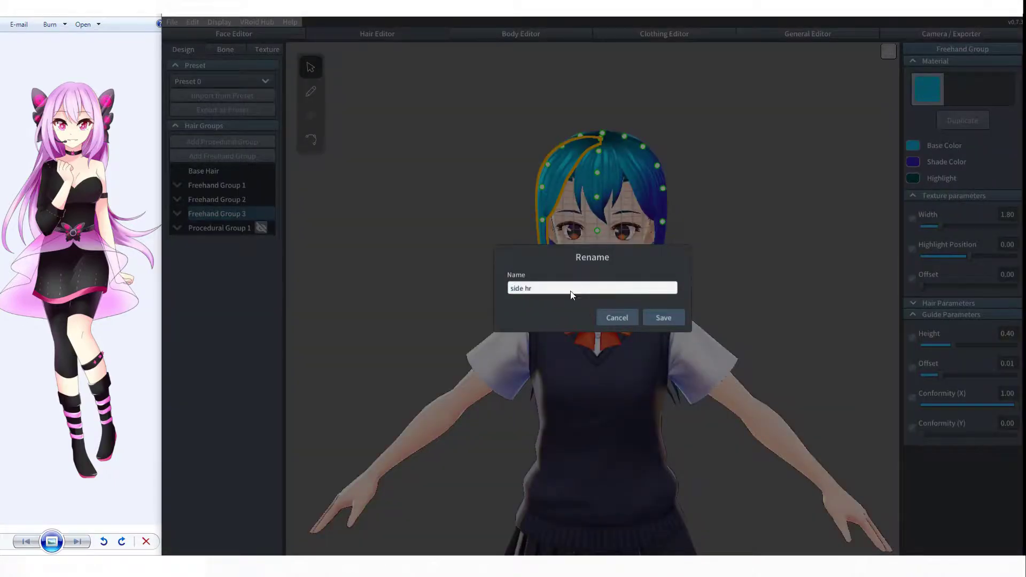
left_click(663, 317)
right_click(205, 184)
left_click(219, 193)
left_click(590, 286)
type("front-side hr")
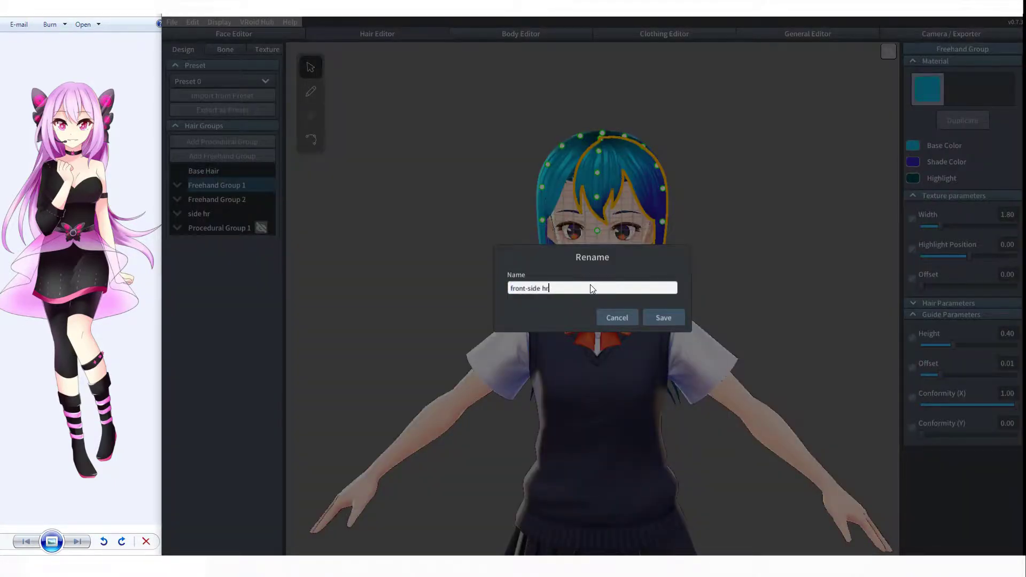
key("Return")
- Rename Freehand Group 2 as "backhair"
left_click(214, 200)
right_click(213, 201)
left_click(227, 209)
left_click(665, 319)
- Hide the side hr and backhair groups and show Procedural Group 1
left_click(219, 228)
left_click(220, 213)
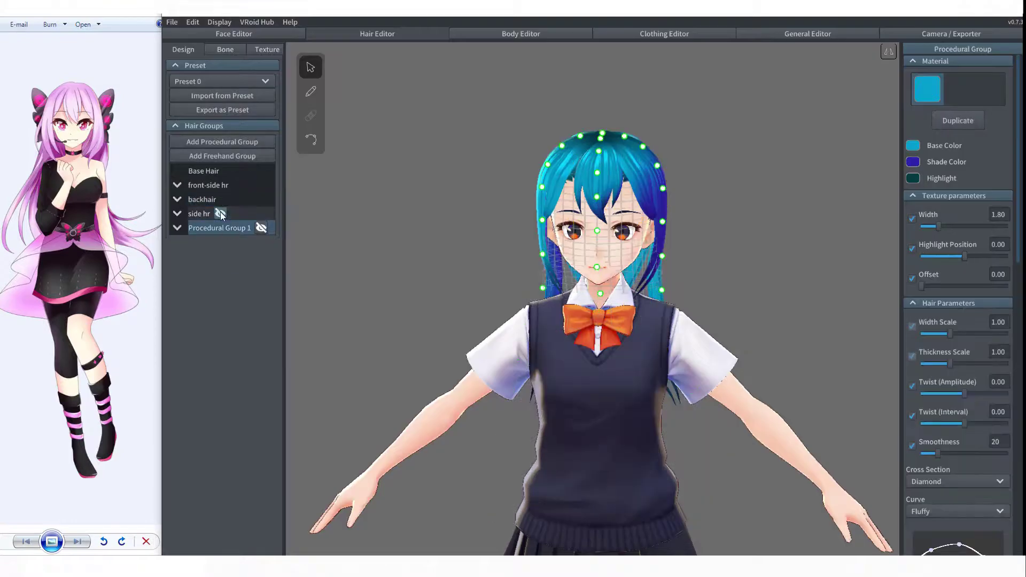
left_click(226, 199)
right_click_drag(438, 213, 748, 235)
left_click(261, 228)
- Set Procedural Group 1 to 8 hairs and its position to 133.8 so it covers the back of the head
right_click_drag(812, 250, 502, 240)
scroll(961, 379, "down", 10)
left_click_drag(947, 377, 955, 378)
right_click_drag(802, 256, 796, 427)
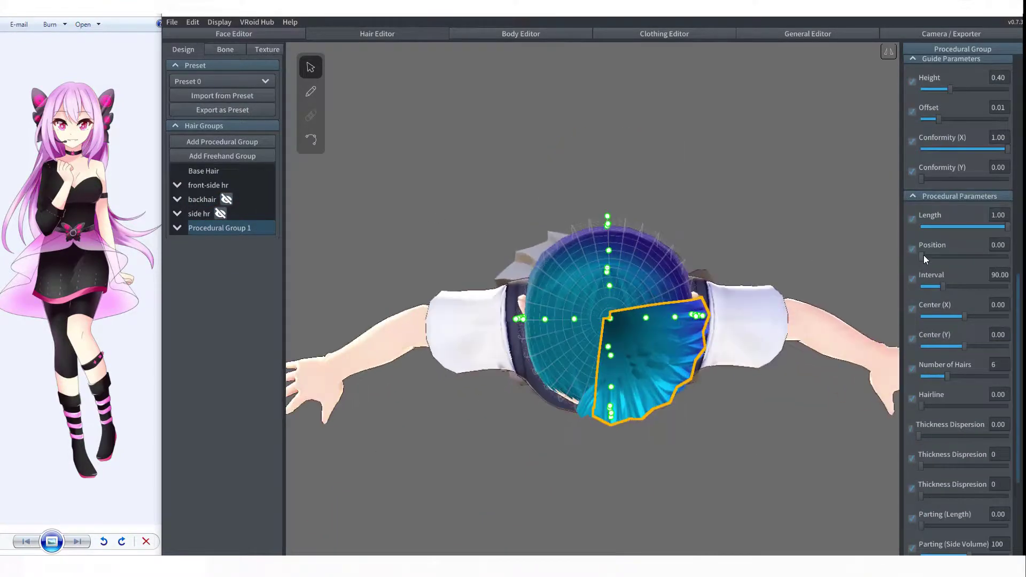
left_click_drag(922, 257, 954, 256)
right_click_drag(834, 396, 756, 382)
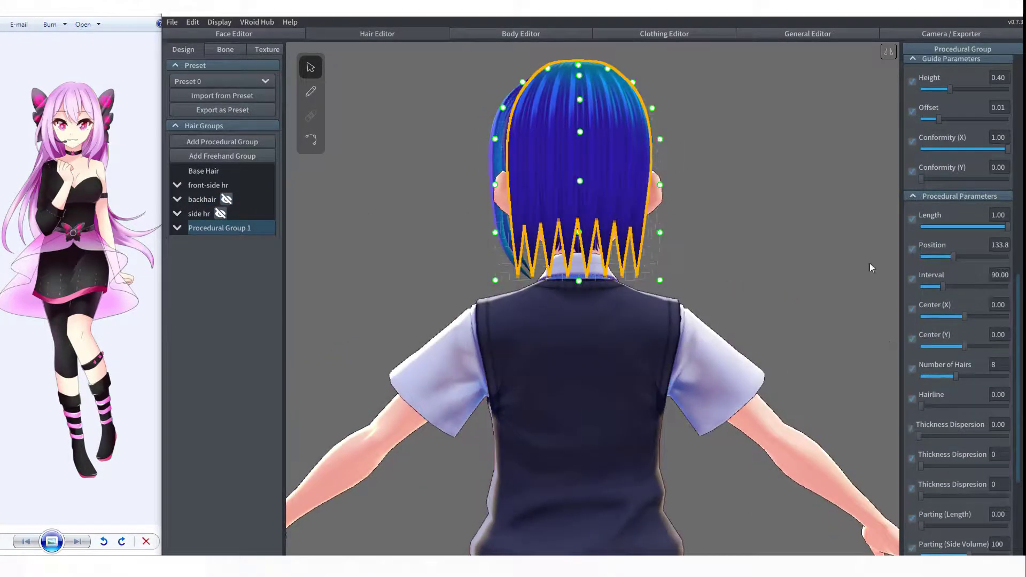
- Extend Procedural Group 1's guide mesh down the back and pull its lower end away from the body
left_click_drag(950, 124, 974, 124)
left_click(631, 283)
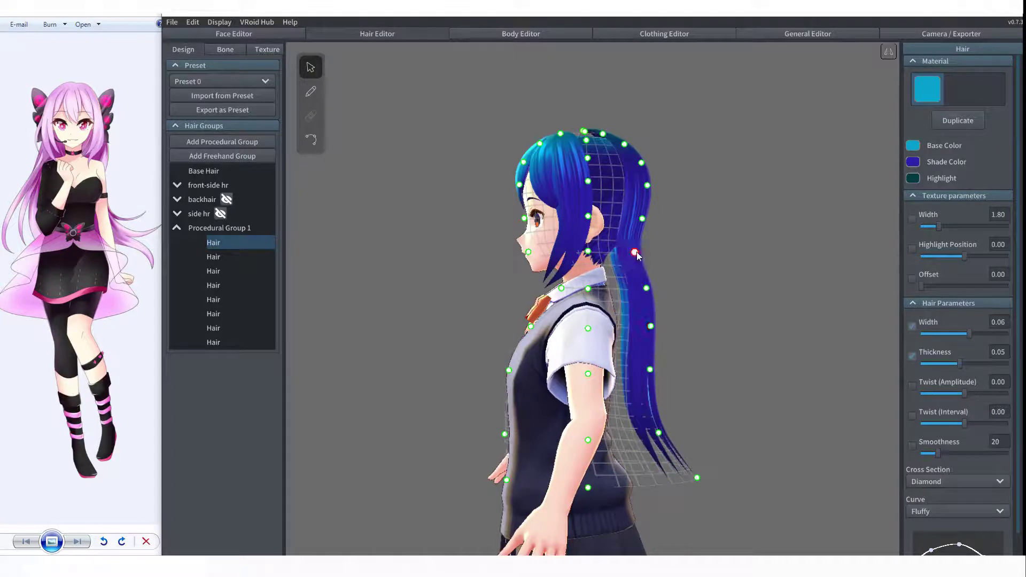
left_click_drag(693, 476, 710, 483)
left_click_drag(1017, 439, 1018, 466)
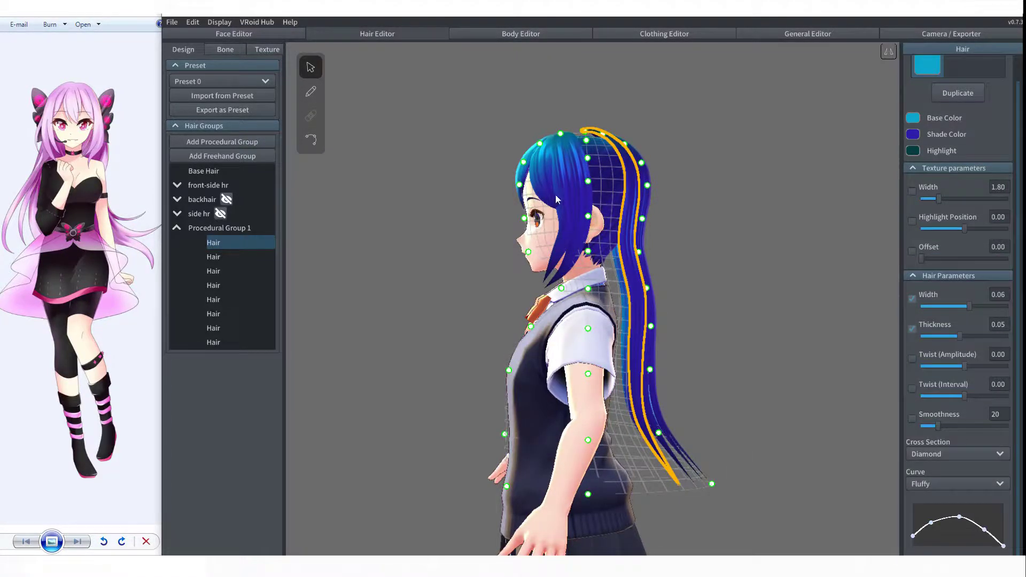
- Set Procedural Group 1's guide height to 0.72
left_click(220, 228)
left_click_drag(973, 125, 980, 126)
scroll(751, 361, "down", 1)
- Shape Procedural Group 1's rear guide points so the long back hair slopes smoothly outward to skirt level
middle_click_drag(752, 361, 727, 258)
left_click_drag(598, 352, 651, 304)
left_click_drag(635, 366, 659, 393)
left_click_drag(651, 305, 666, 308)
mouse_move(624, 271)
left_mouse_down()
mouse_move(634, 270)
mouse_move(626, 280)
left_mouse_up()
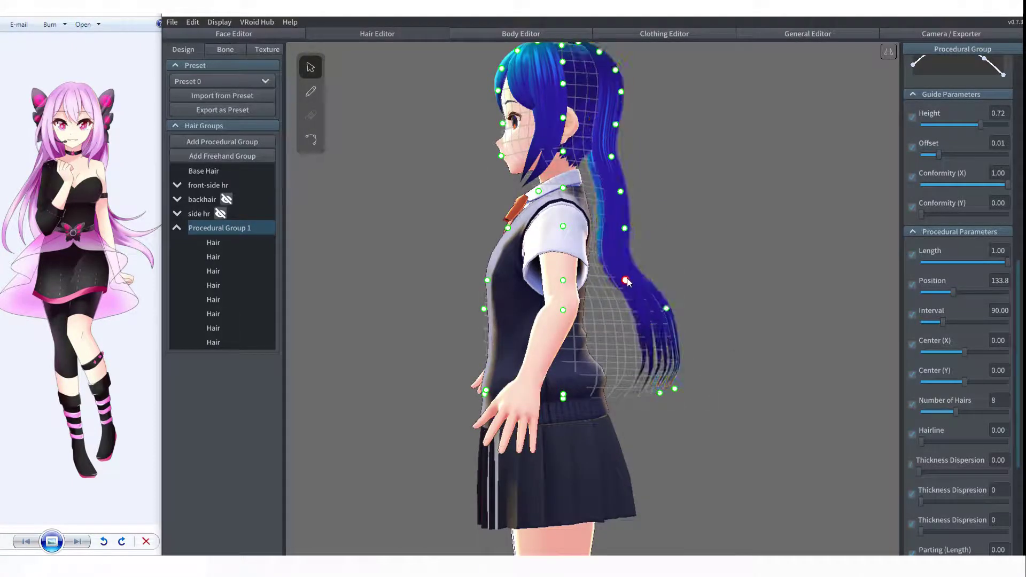
left_click_drag(666, 309, 636, 331)
left_click_drag(669, 396, 722, 427)
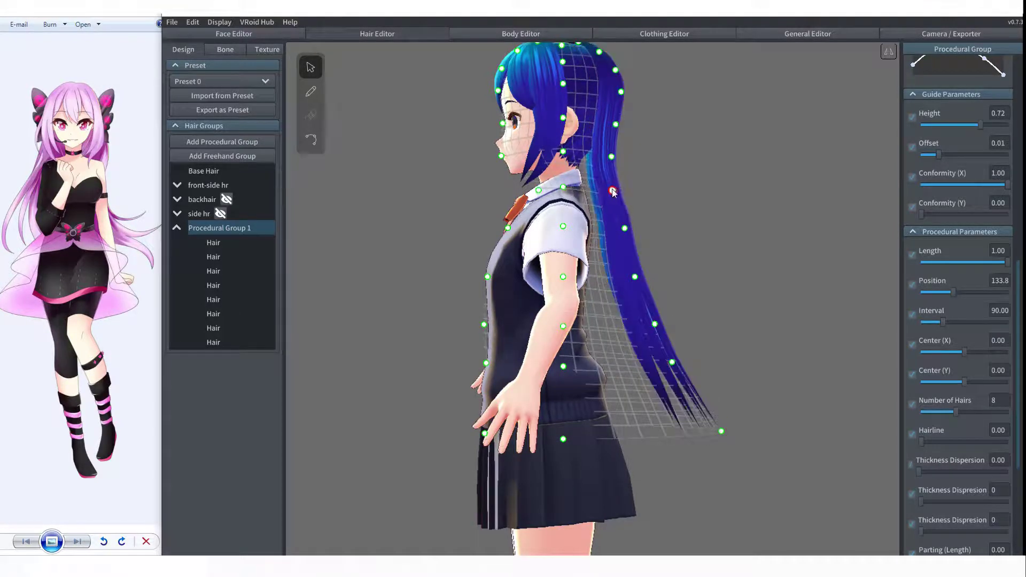
left_click(720, 292)
- Set Procedural Group 1's Tip Curliness to 0.08
right_click_drag(720, 291, 359, 325)
left_click(583, 299)
scroll(956, 406, "down", 5)
left_click_drag(964, 428, 968, 428)
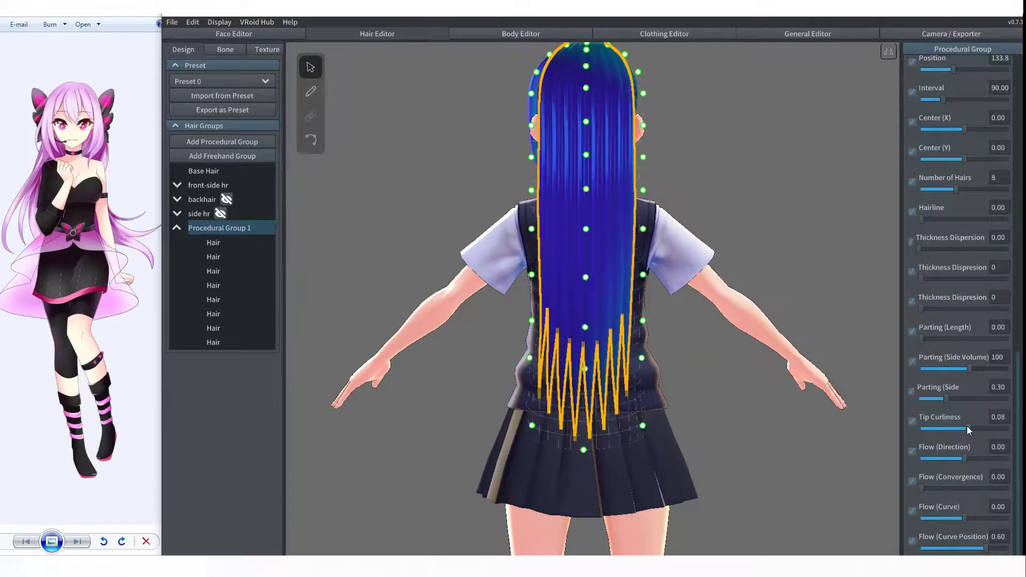
- Turn on mirrored editing and spread Procedural Group 1's lower side guide points outward on both sides of the body
right_click_drag(701, 380, 697, 361)
left_click_drag(530, 279, 516, 280)
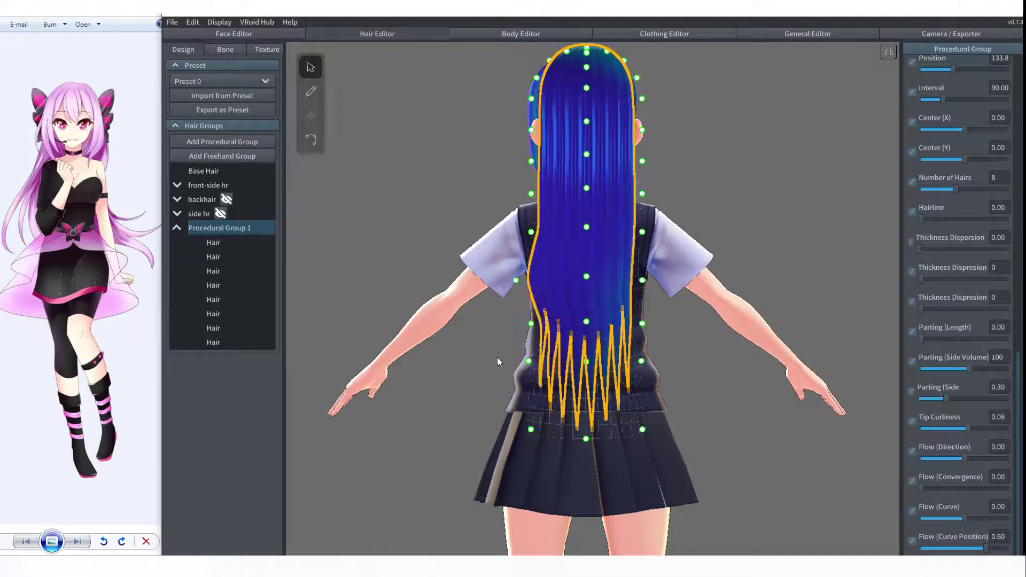
left_click_drag(529, 361, 505, 358)
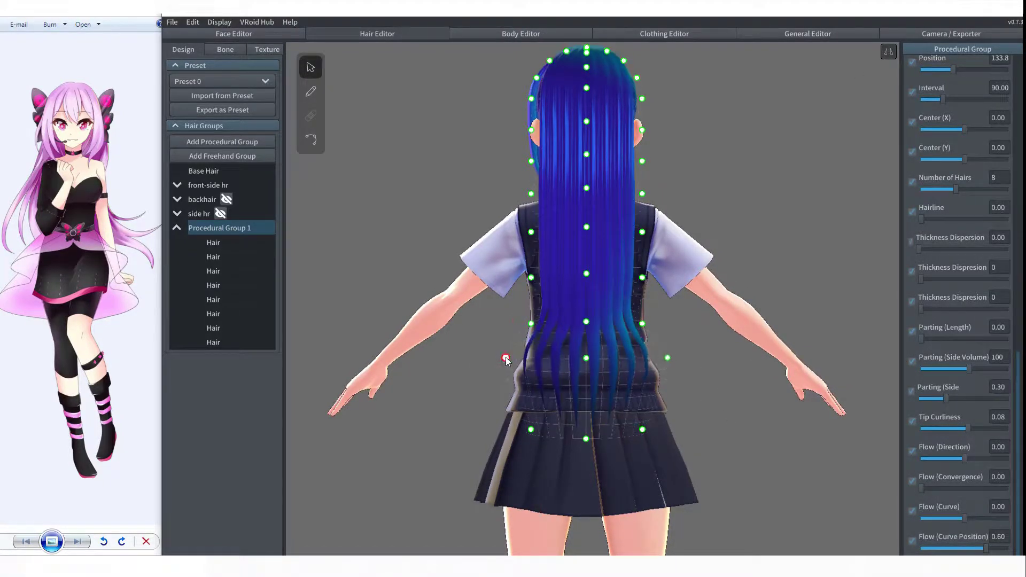
left_click(458, 422)
left_click_drag(457, 423, 502, 410)
left_click(673, 362)
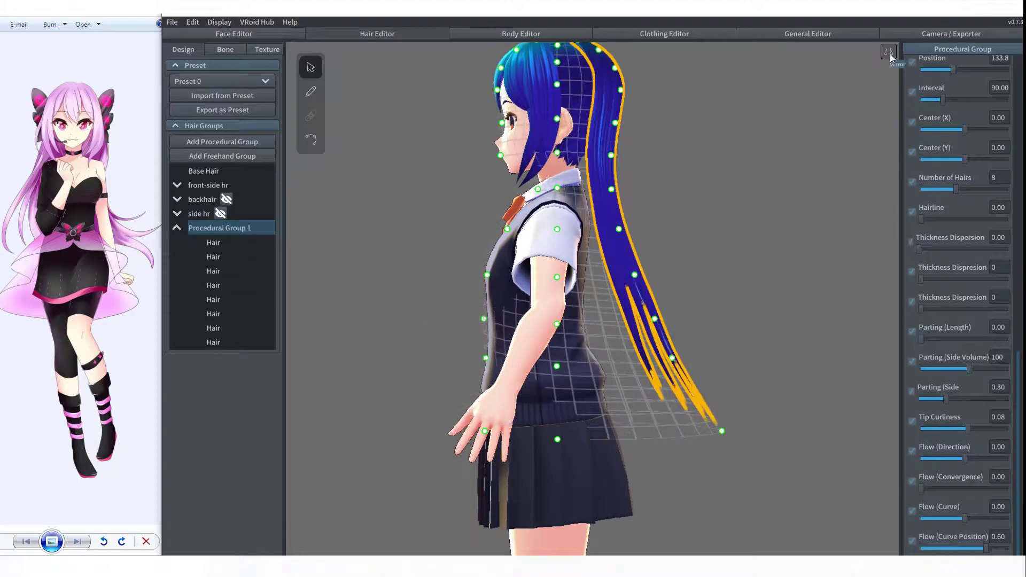
left_click(756, 327)
scroll(755, 323, "down", 3)
right_click_drag(755, 323, 708, 272)
- Collapse Procedural Group 1's hair list and make the side hr and backhair groups visible again
left_click(176, 228)
left_click(220, 214)
left_click(226, 199)
- Delete the old backhair group from the hair groups
right_click_drag(377, 192, 334, 184)
left_click(205, 199)
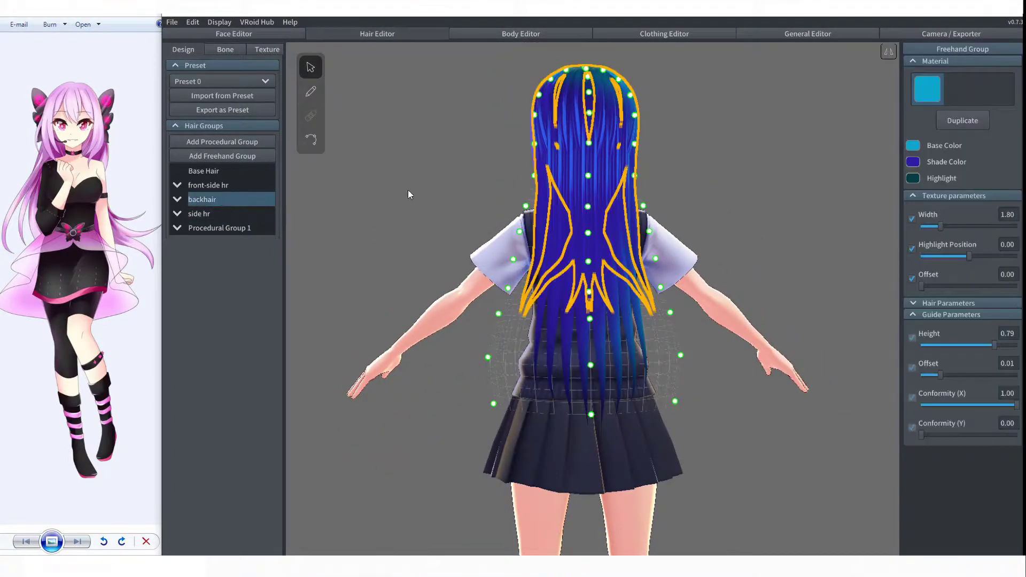
mouse_move(408, 191)
right_mouse_down()
mouse_move(450, 185)
mouse_move(419, 186)
right_mouse_up()
right_click(205, 199)
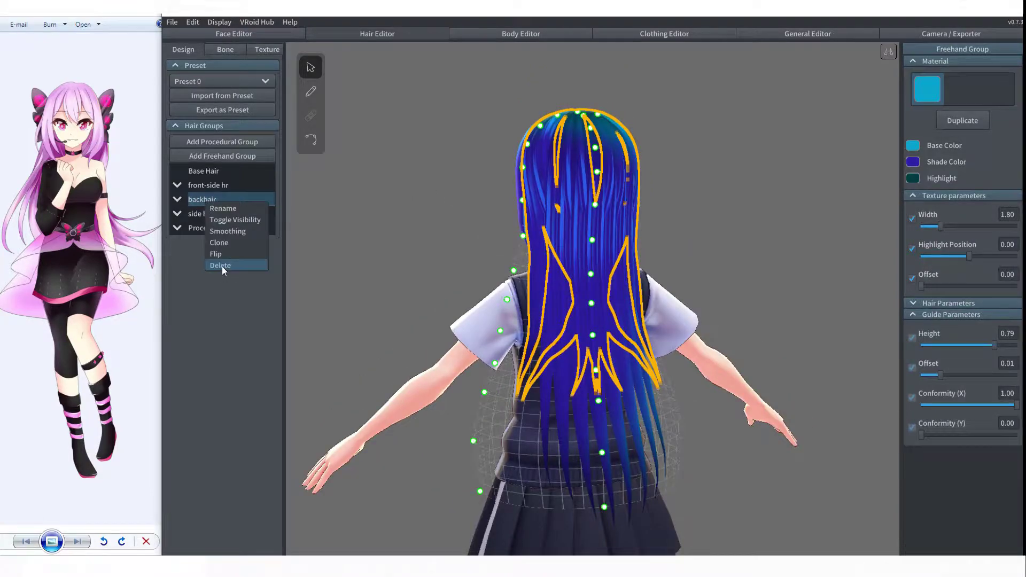
left_click(222, 266)
left_click(353, 198)
- Clone Procedural Group 1 as the base for a section of hair covering the side of the back
right_click_drag(353, 198, 415, 259)
right_click(209, 213)
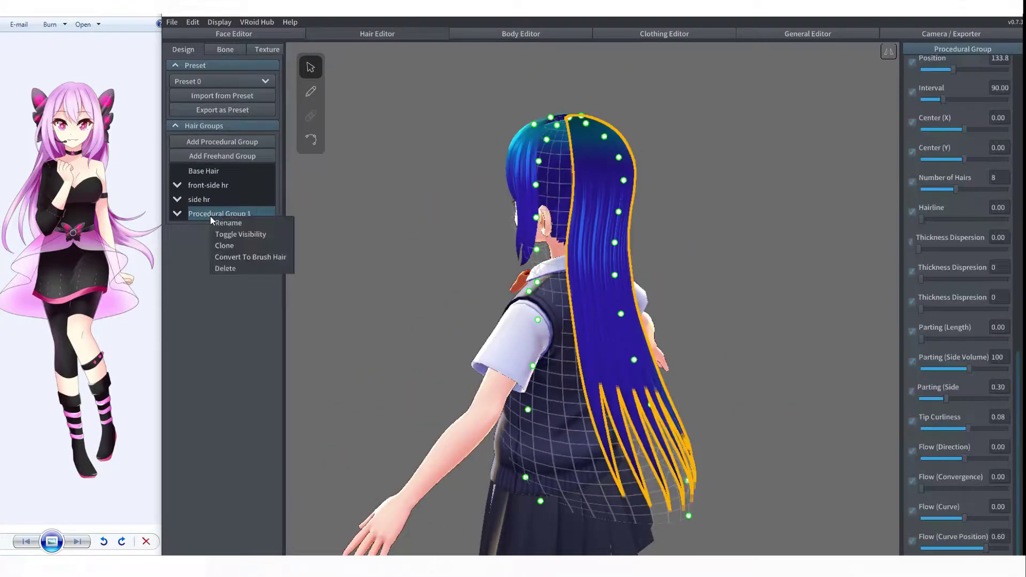
left_click(219, 245)
- Place Procedural Group 2 on the character's left side with Position 91.49, Interval 47.60, Center (X) 0.04 and 4 hairs
scroll(947, 143, "up", 1)
left_click_drag(946, 143, 928, 145)
right_click_drag(665, 235, 705, 246)
left_click_drag(956, 260, 939, 261)
left_click_drag(931, 141, 943, 140)
left_click_drag(943, 170, 966, 198)
right_click_drag(876, 273, 780, 253)
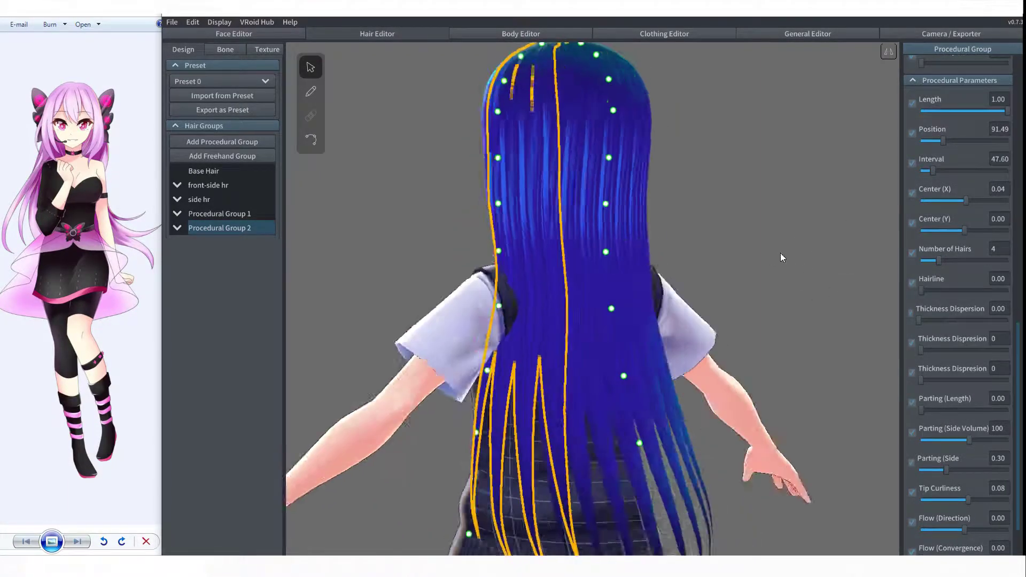
scroll(791, 255, "down", 3)
left_click_drag(1006, 111, 1007, 113)
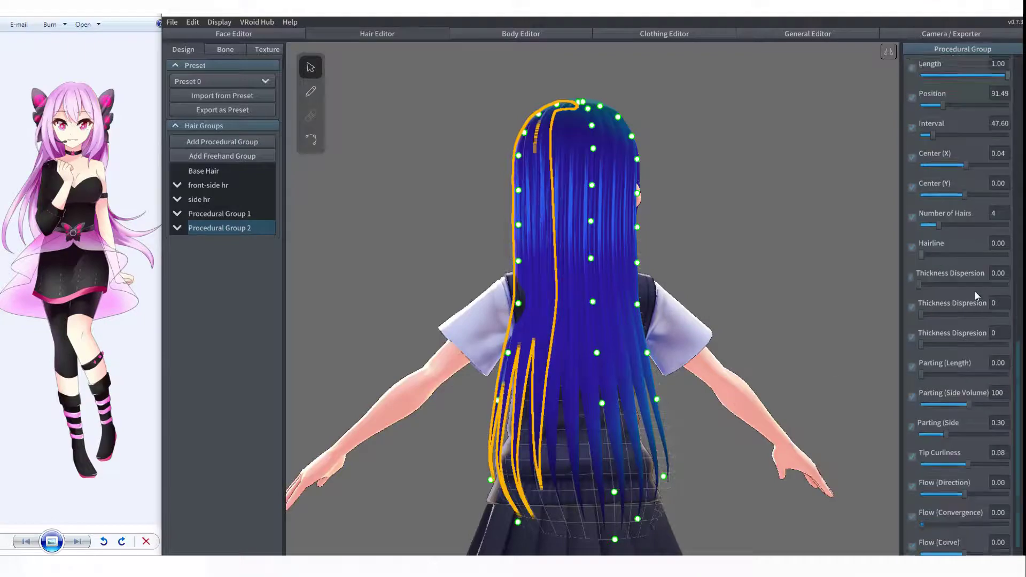
scroll(976, 291, "up", 5)
left_click(723, 235)
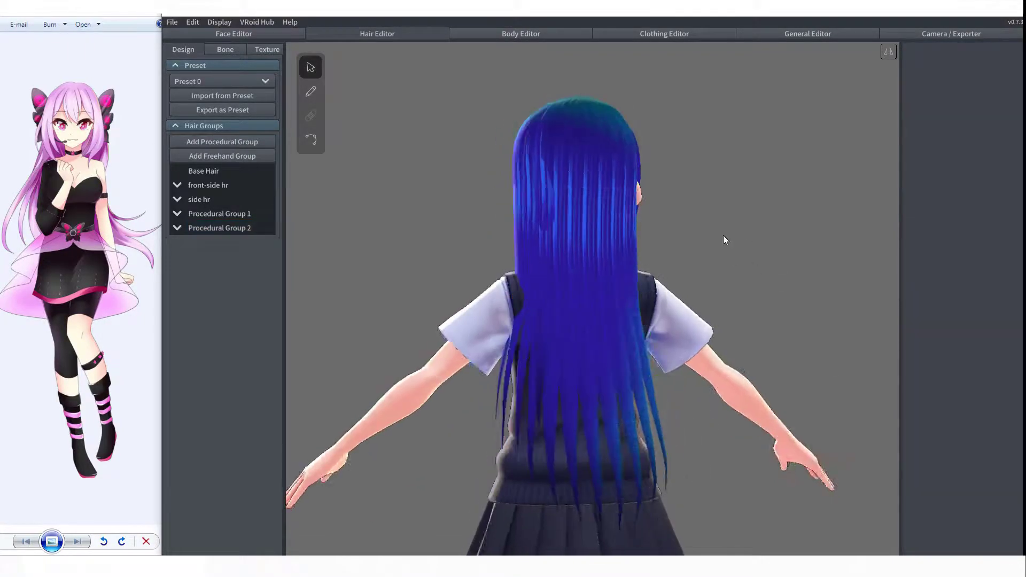
- Set Procedural Group 2's guide height to 0.62 and pull its rear guide points below the neck away from the back
left_click(258, 224)
right_click_drag(414, 228, 509, 219)
scroll(672, 298, "up", 1)
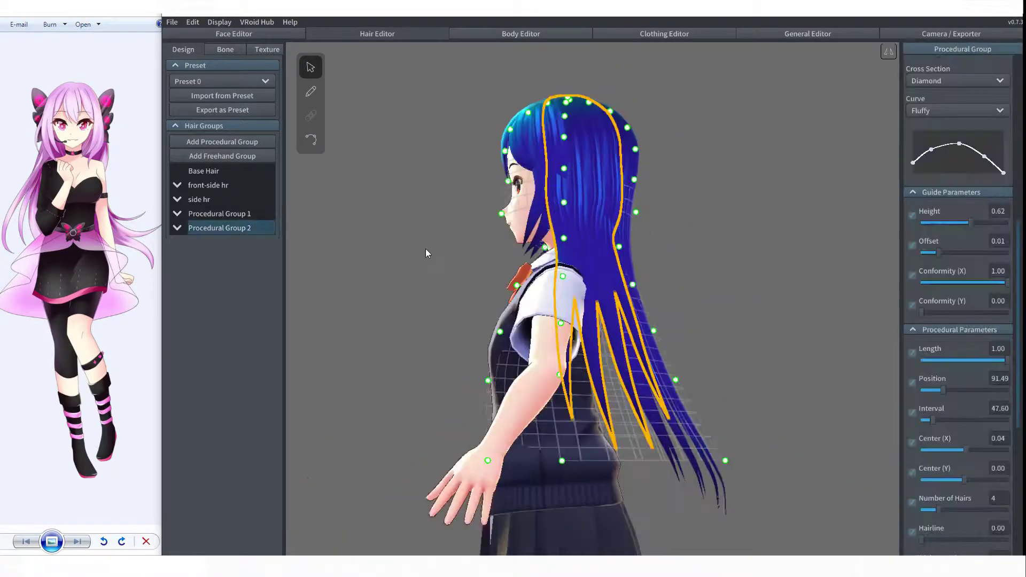
right_click_drag(426, 249, 432, 262)
left_click_drag(620, 249, 639, 249)
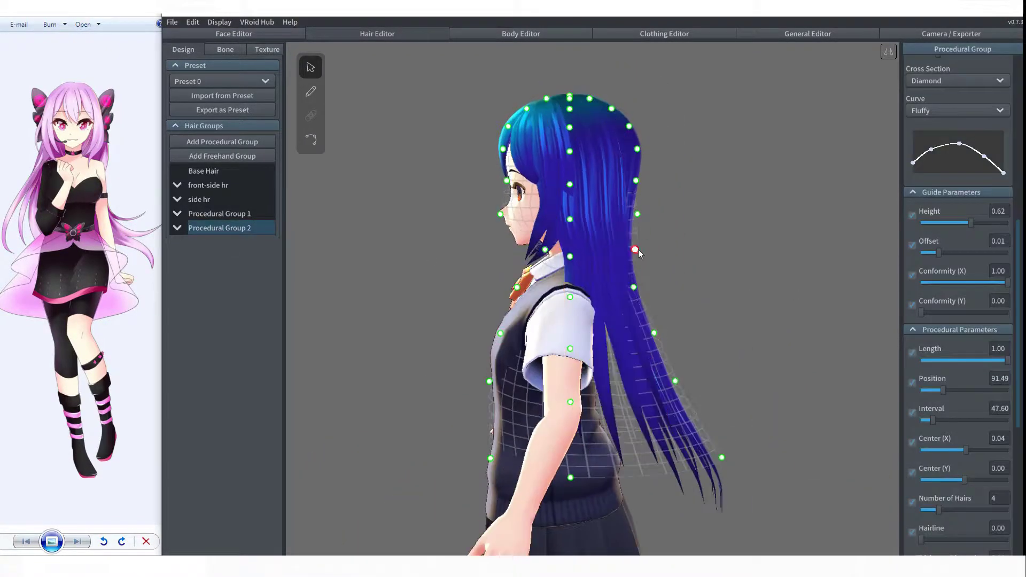
right_click_drag(534, 256, 468, 290)
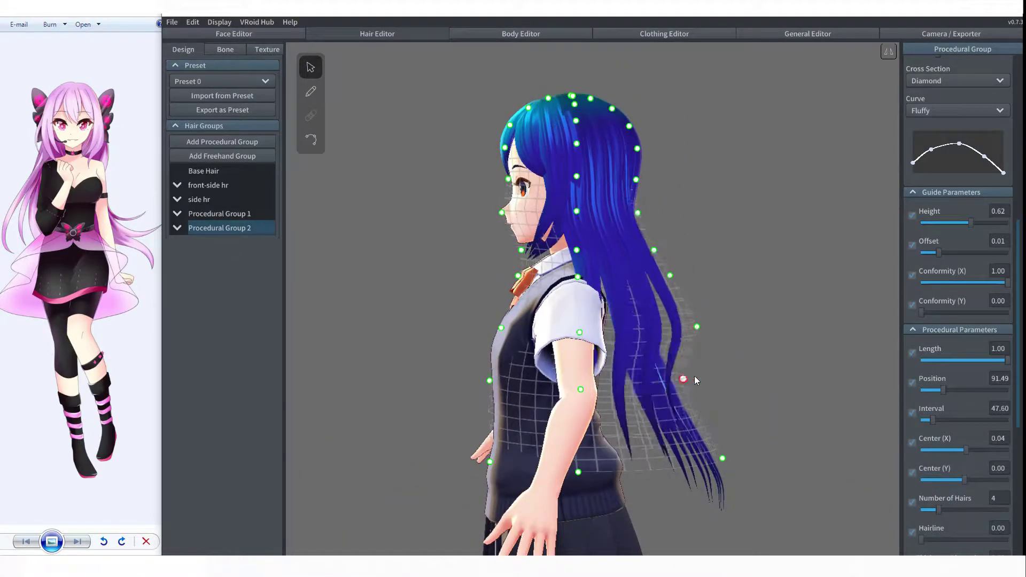
- Set Procedural Group 2's Flow (Curve) to 12.64, Flow (Convergence) to 0.34 and Tip Curliness to 0.10
scroll(913, 444, "down", 6)
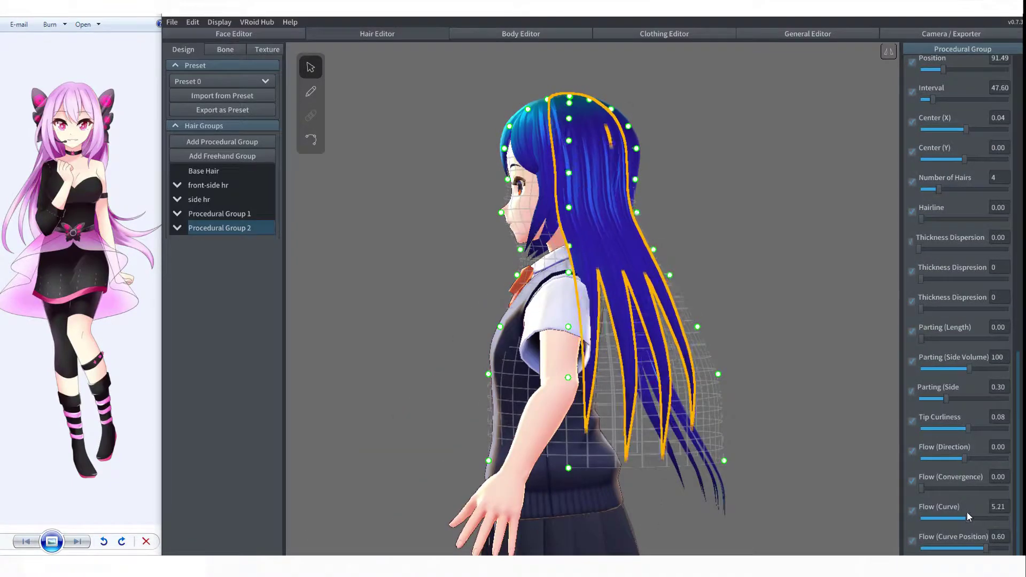
left_click(952, 488)
left_click_drag(966, 430, 974, 431)
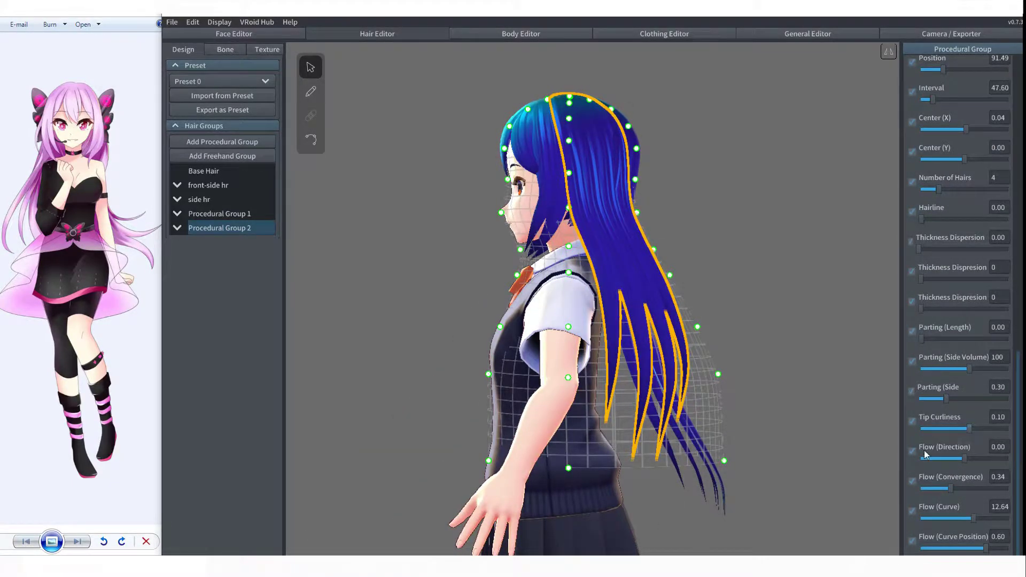
left_click(823, 398)
- Pull Procedural Group 2's lowest rear guide point in toward the body so the side hair tips bend inward
right_click_drag(822, 398, 534, 374)
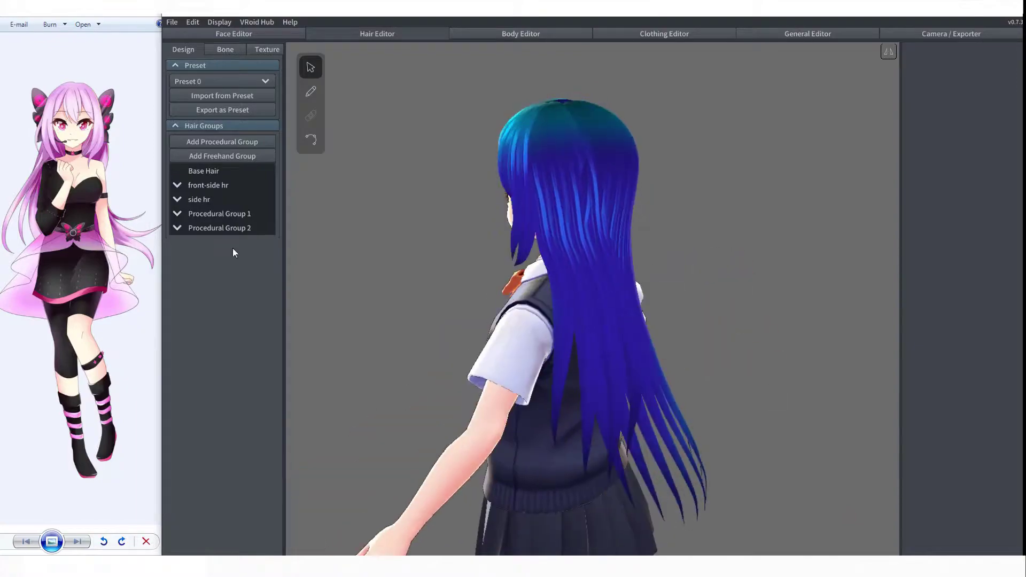
left_click(219, 228)
right_click_drag(472, 226, 507, 223)
left_click(483, 229)
left_click(492, 220)
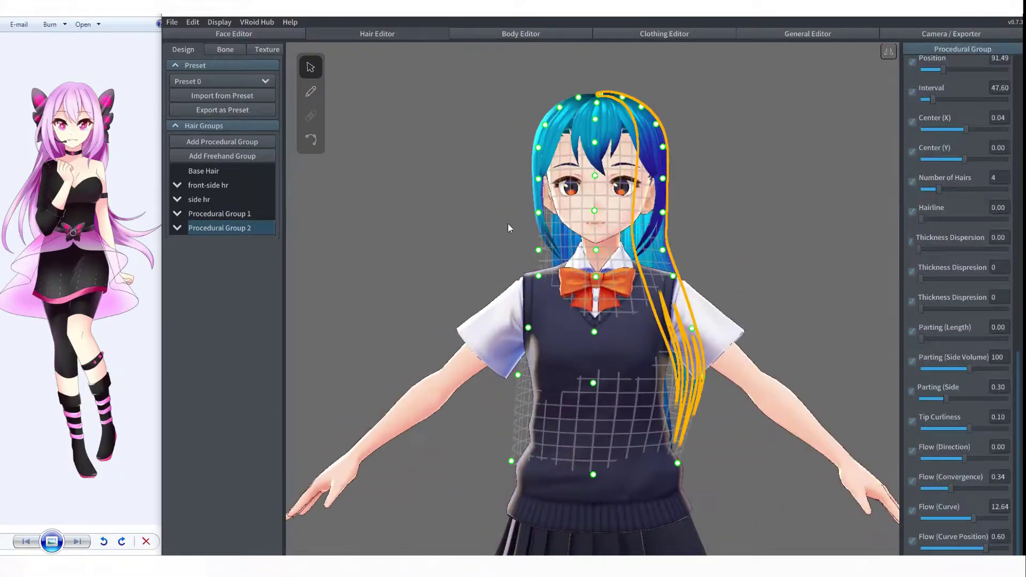
left_click(447, 180)
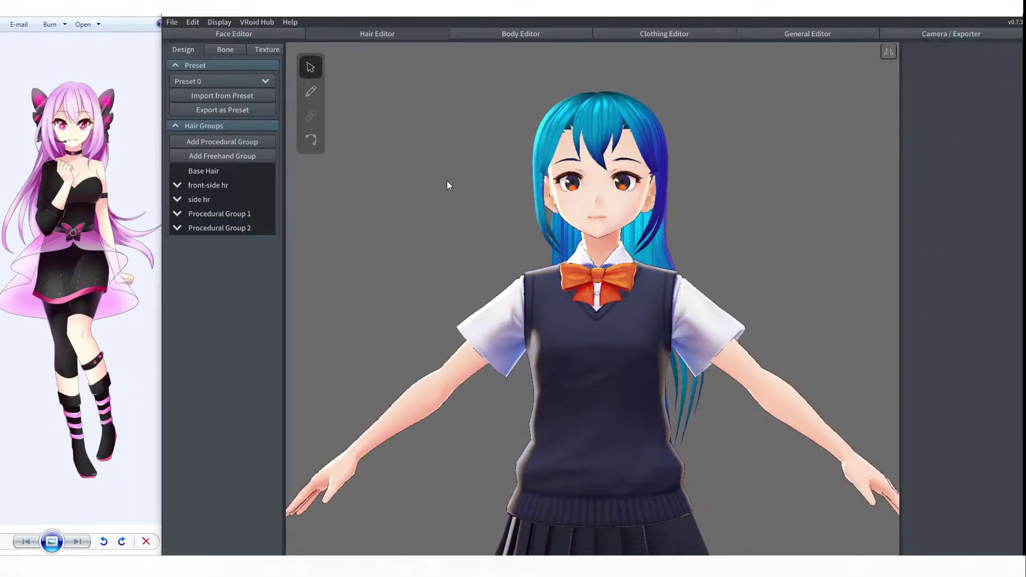
left_click(218, 229)
right_click_drag(487, 168, 457, 254)
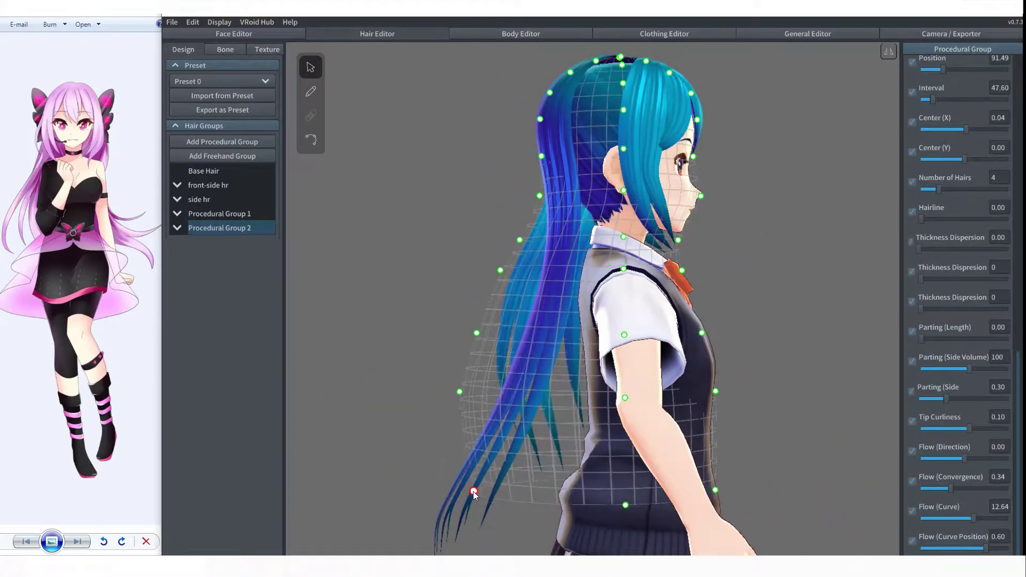
right_click_drag(458, 407, 549, 287)
- Clone Procedural Group 2 as brush hair and flip the copy to the opposite side of the head
right_click(224, 230)
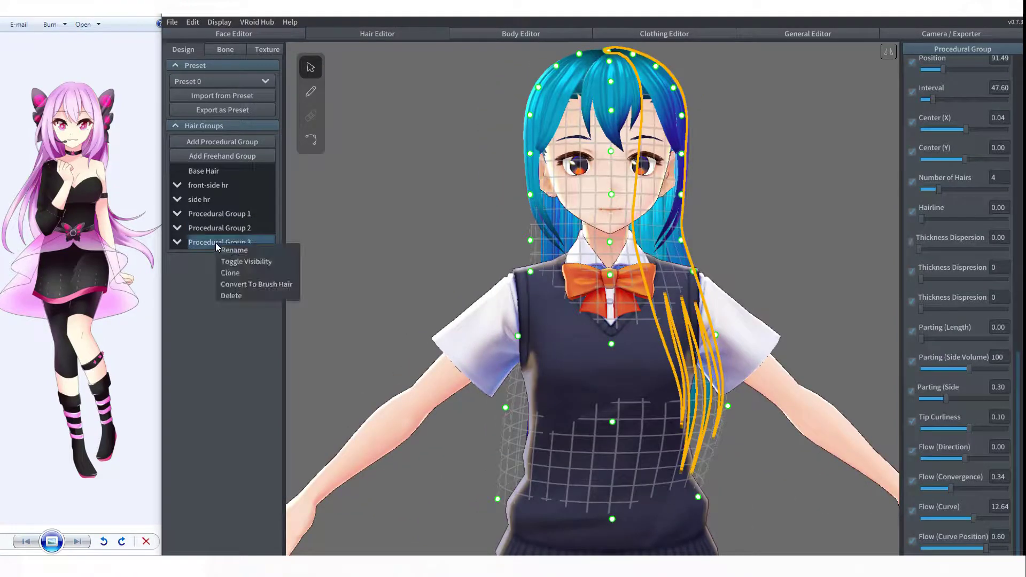
left_click(220, 284)
left_click(463, 188)
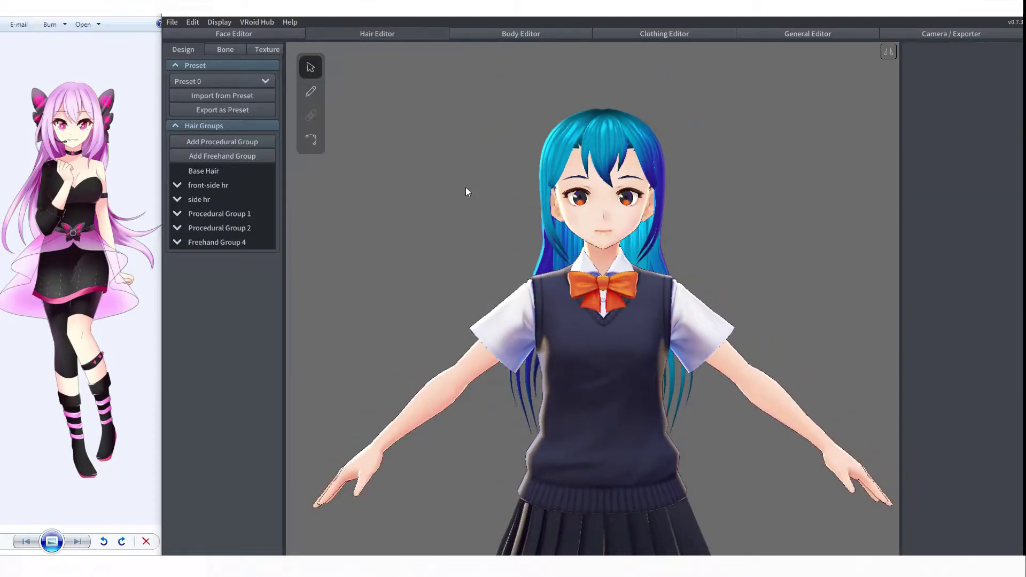
- Reshape Procedural Group 1's lower rear guide points so the ends of the back hair hang more vertically
right_click_drag(466, 187, 371, 345)
left_click(520, 414)
scroll(371, 345, "up", 3)
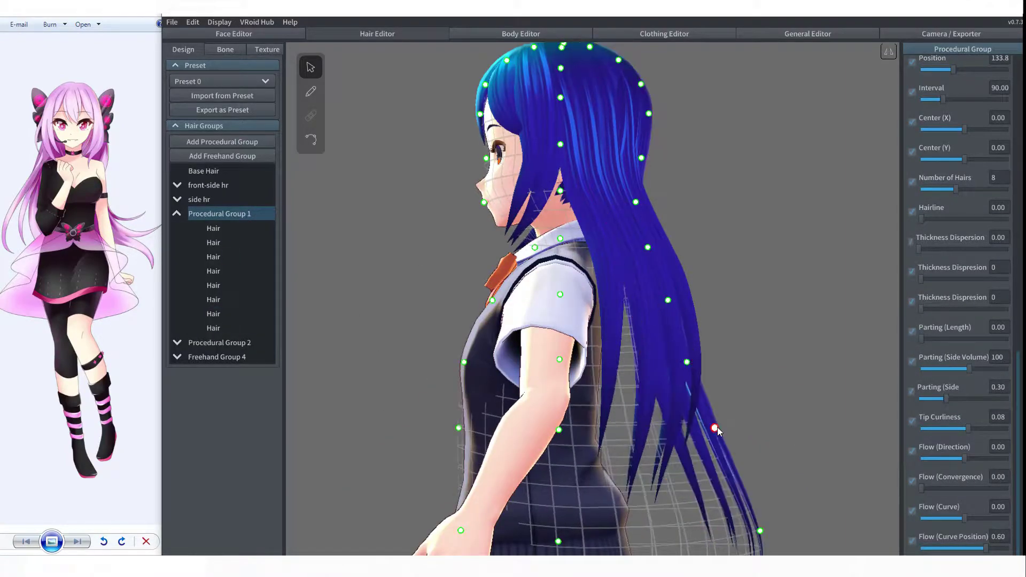
scroll(717, 431, "down", 3)
right_click_drag(746, 477, 407, 410)
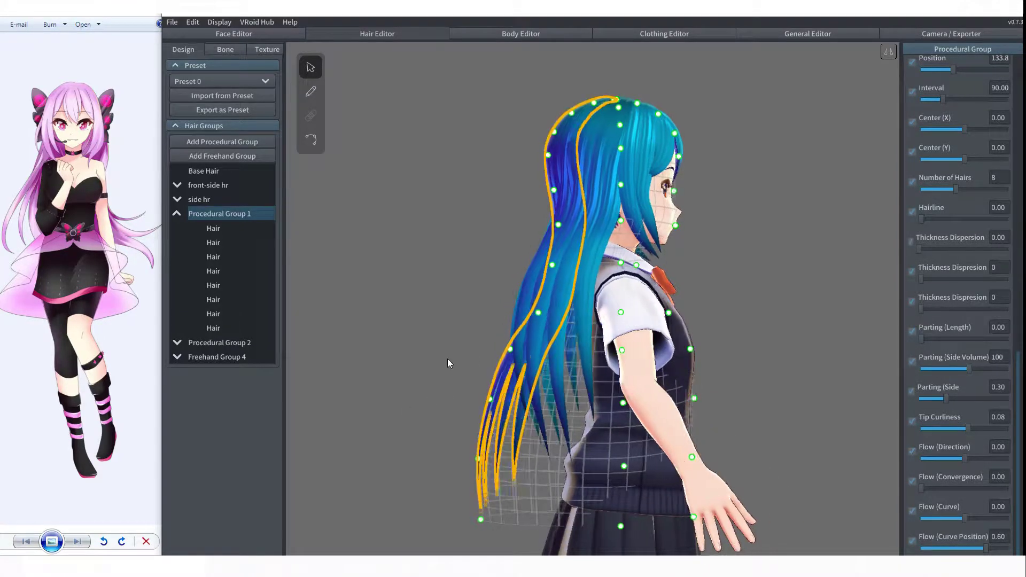
left_click(415, 391)
mouse_move(396, 377)
right_mouse_down()
mouse_move(422, 345)
mouse_move(398, 369)
right_mouse_up()
- Bend Procedural Group 1's four lowest rear guide points in toward the body so the back hair tips curve inward
left_click(219, 214)
scroll(407, 259, "up", 2)
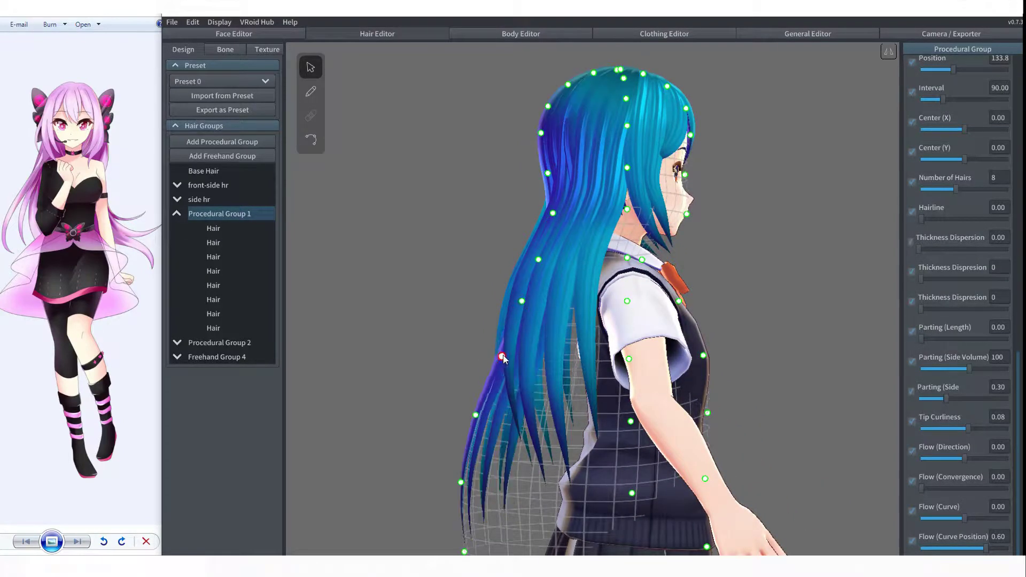
left_click_drag(502, 357, 499, 354)
scroll(441, 377, "down", 1)
scroll(441, 377, "up", 1)
middle_click_drag(441, 377, 429, 320)
left_click_drag(452, 495, 492, 497)
left_click_drag(447, 425, 472, 418)
left_click_drag(462, 358, 472, 356)
left_click_drag(492, 497, 504, 468)
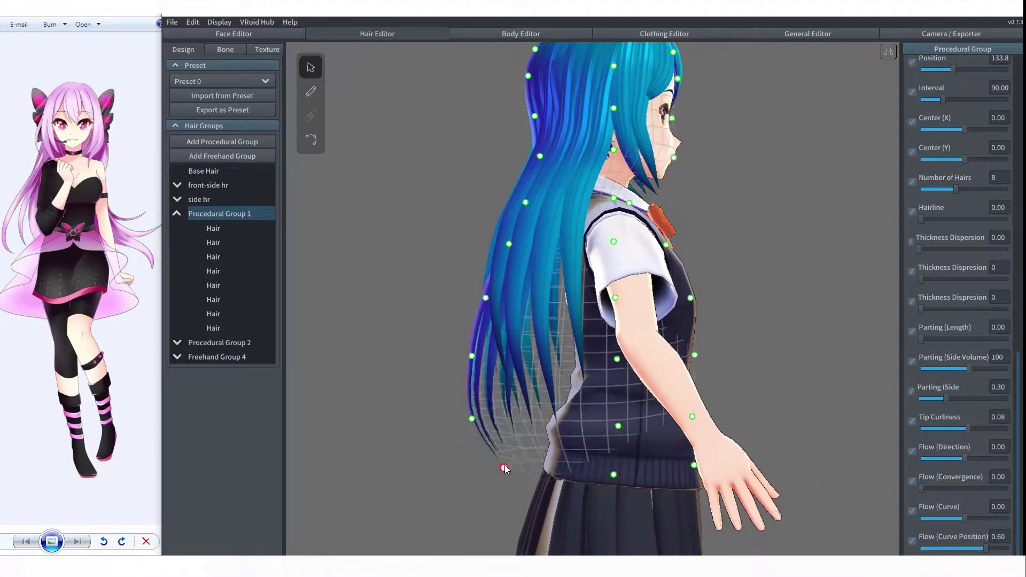
- Push Procedural Group 1's shoulder-level rear guide points outward to round the back hair's outline
right_click_drag(505, 469, 479, 414)
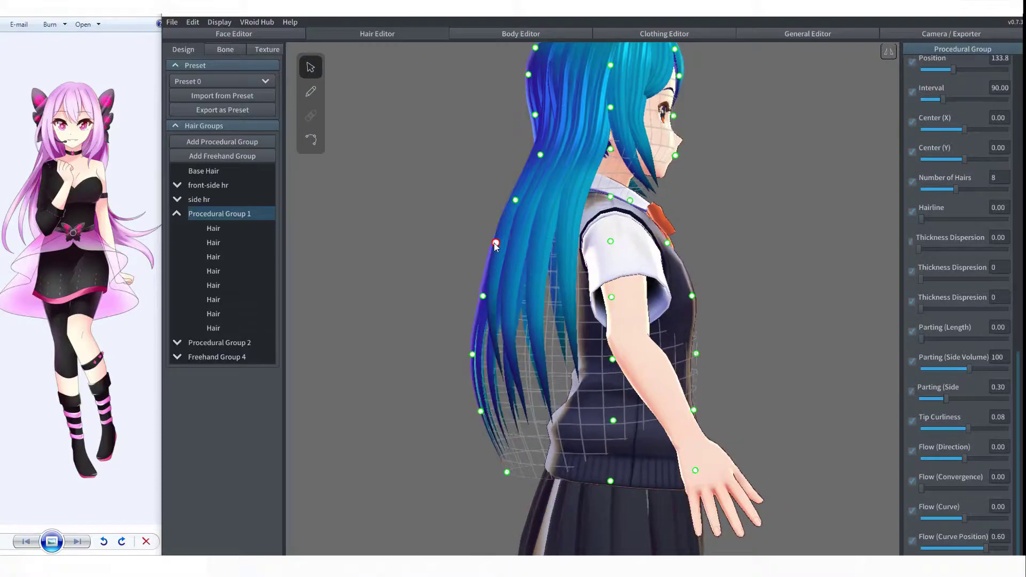
left_click(415, 217)
right_click_drag(414, 216, 505, 208)
- Examine Procedural Group 1, Procedural Group 2 and Freehand Group 4 from the front for symmetry around the body
left_click(177, 214)
left_click(219, 214)
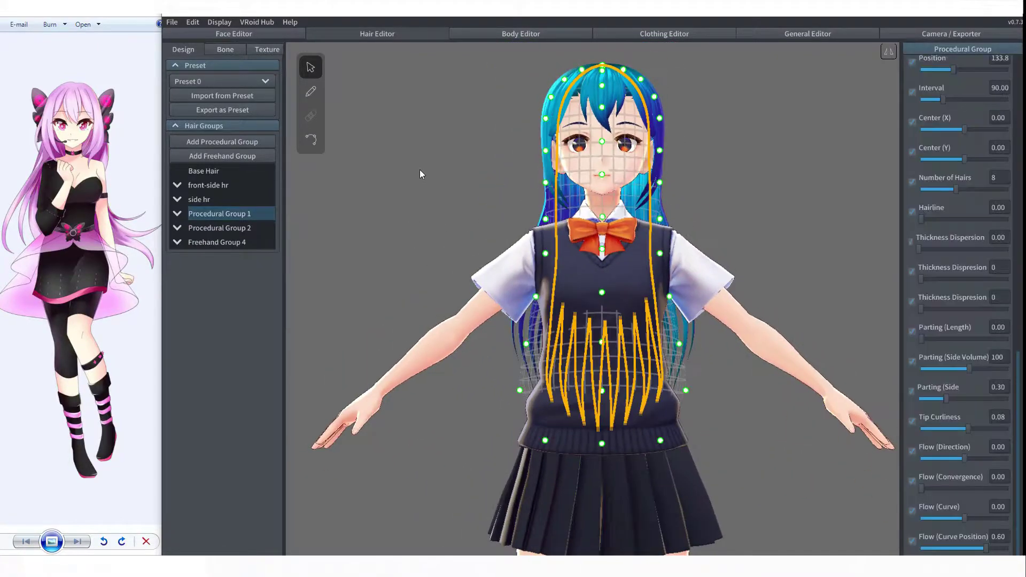
left_click(219, 228)
scroll(593, 299, "up", 2)
left_click(207, 275)
left_click(217, 243)
left_click(486, 157)
scroll(486, 157, "down", 1)
middle_click_drag(427, 165, 424, 210)
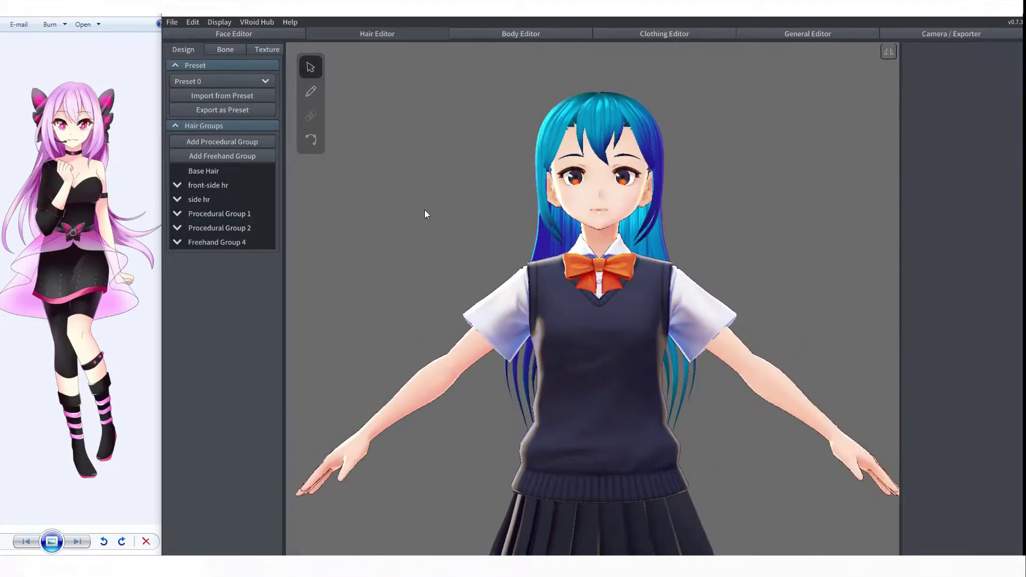
- Draw a new bangs strand in the front-side hr group, from the crown down over the character's right forehead
left_click(199, 199)
right_click_drag(416, 172, 449, 155)
scroll(450, 156, "up", 2)
middle_click_drag(439, 157, 434, 211)
scroll(433, 211, "up", 3)
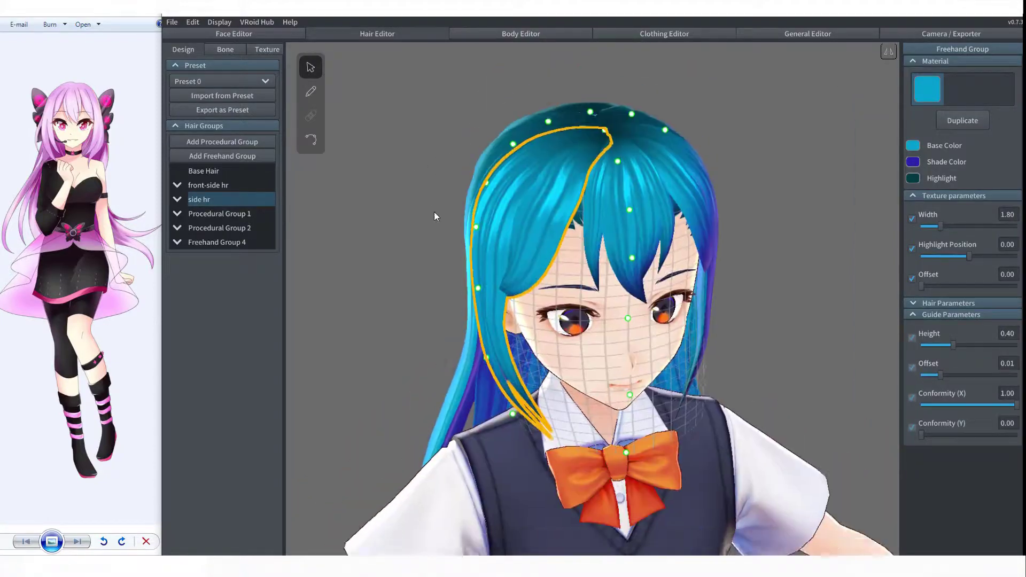
left_click(177, 200)
left_click(206, 186)
left_click(310, 91)
left_click_drag(586, 129, 569, 233)
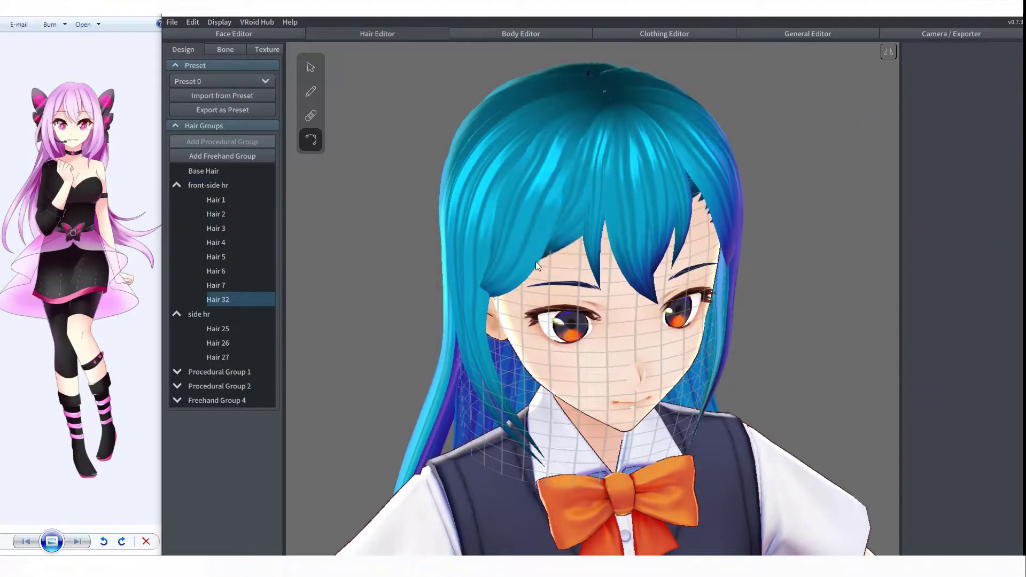
- Draw a matching bangs strand in the front-side hr group over the character's left forehead
left_click(772, 219)
right_click_drag(772, 218, 797, 151)
left_click(216, 257)
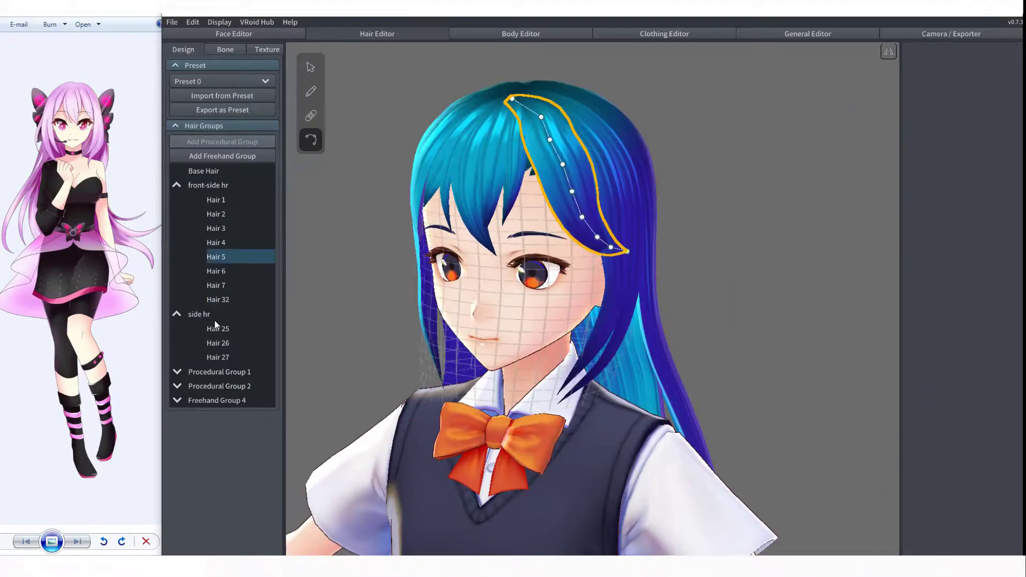
left_click(208, 185)
left_click(311, 91)
left_click_drag(517, 113, 549, 203)
left_click(311, 139)
right_click_drag(529, 198, 537, 266)
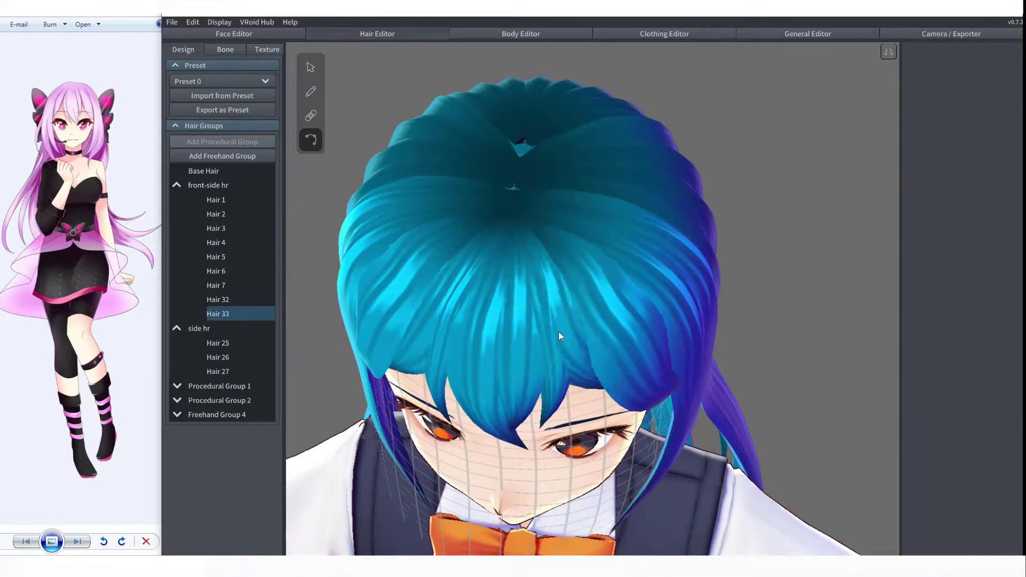
right_click_drag(559, 336, 540, 180)
- Adjust the control points of Hair 32 and Hair 33 to fit the forehead between the bangs and side locks
left_click(311, 69)
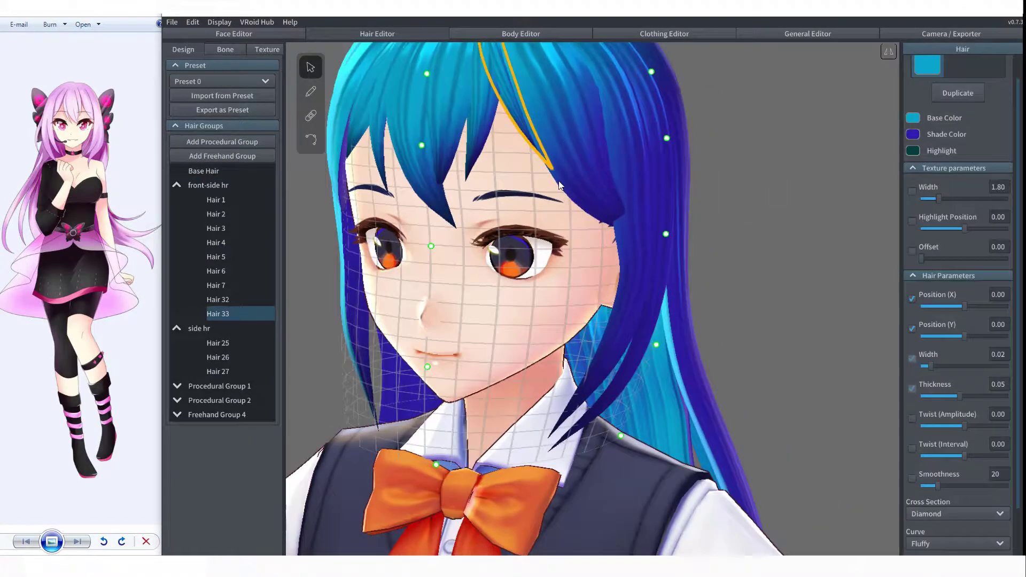
left_click(310, 140)
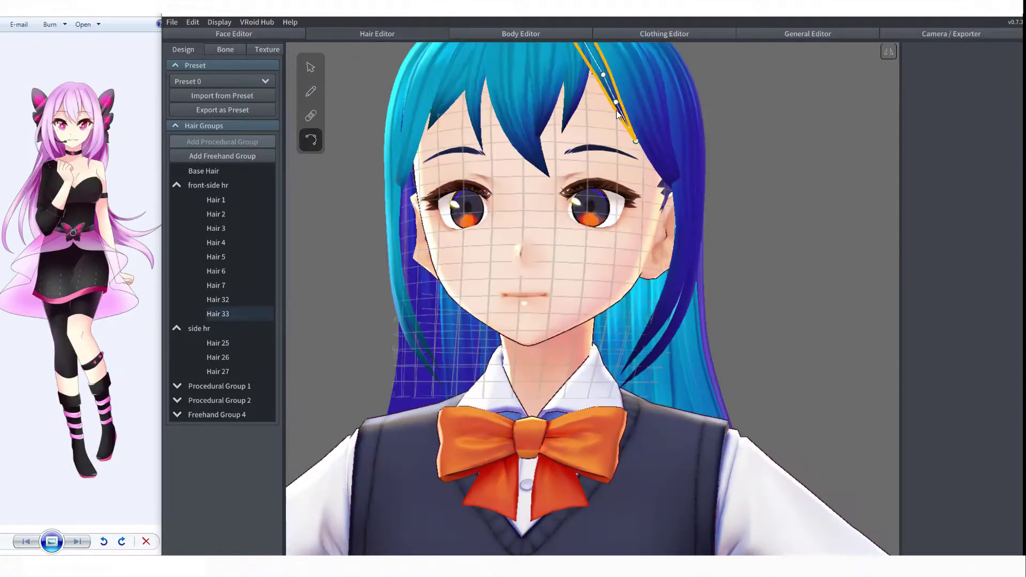
scroll(431, 111, "up", 3)
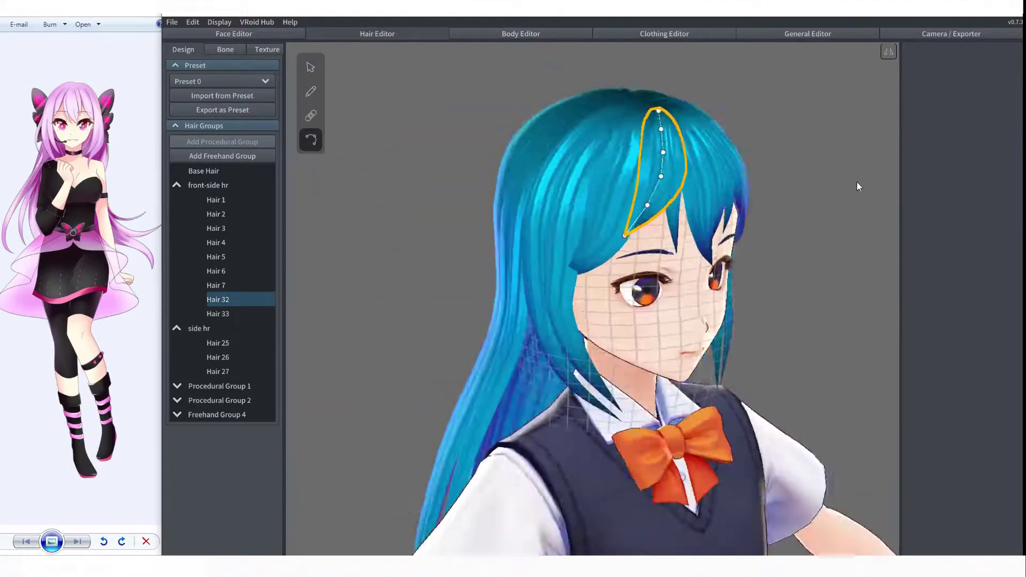
scroll(720, 127, "up", 3)
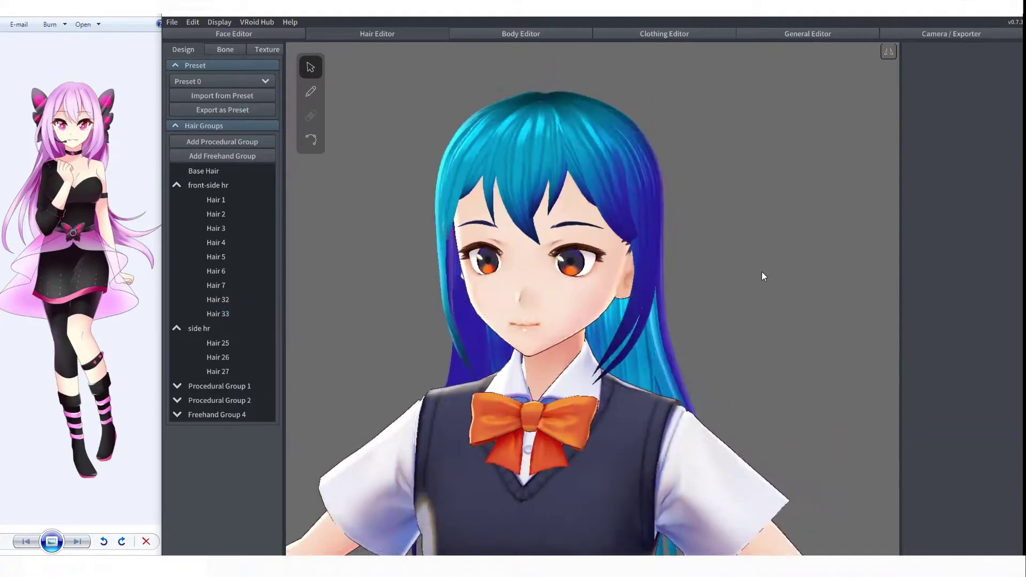
- Adjust the Center (X) value of Procedural Group 2 to line it up at the crown
scroll(764, 275, "up", 3)
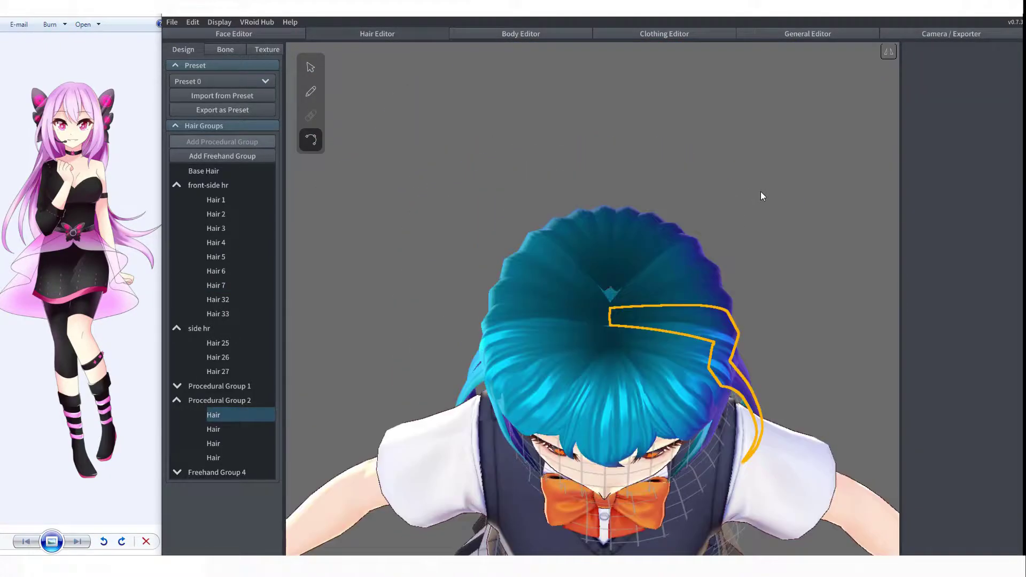
left_click(177, 185)
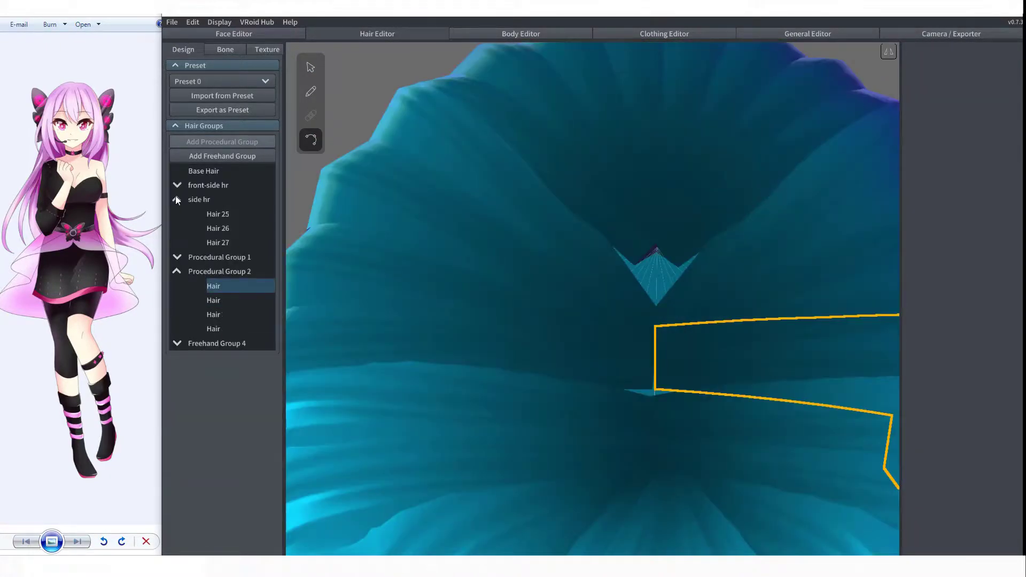
left_click(176, 199)
double_click(208, 227)
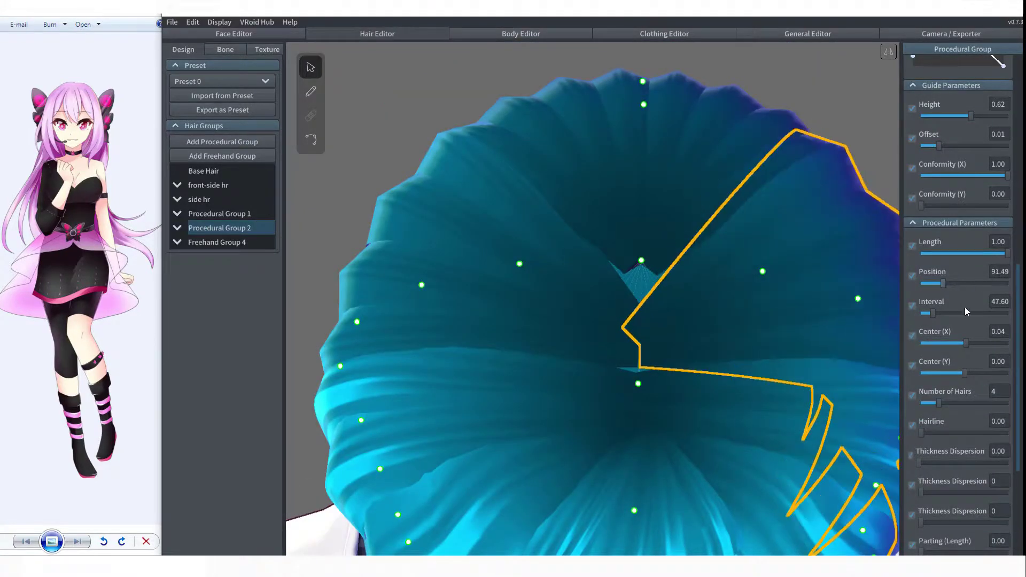
left_click(964, 342)
left_click_drag(965, 343, 964, 343)
double_click(844, 369)
- Adjust the root control points of Hair 7 and Hair 27 at the crown to close the small gap
left_click(311, 140)
middle_click_drag(806, 390, 695, 351)
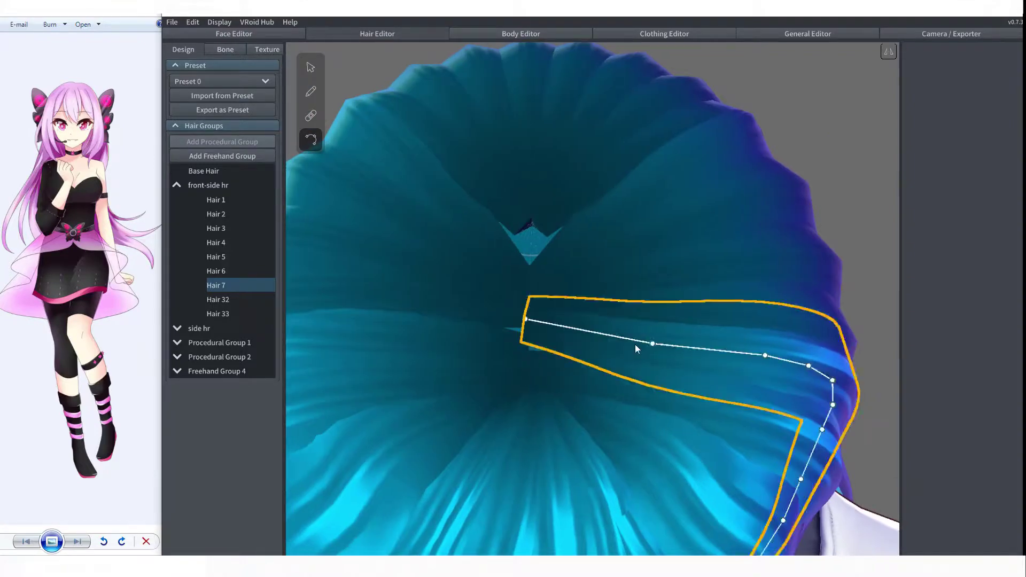
left_click(524, 376)
left_click(529, 355)
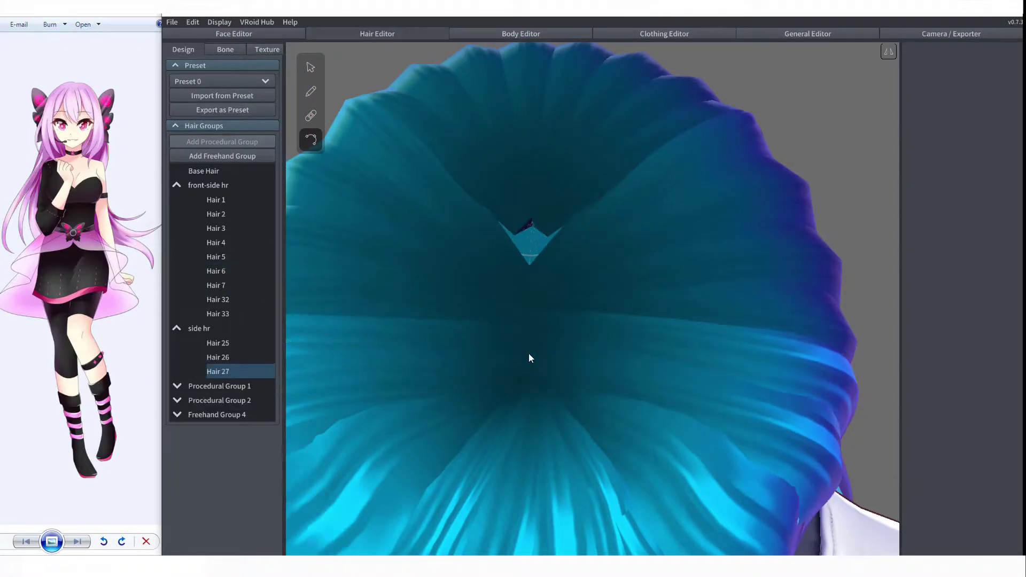
scroll(529, 354, "down", 5)
- Adjust the Center (X) value of Procedural Group 1 to align the back hair at the crown
left_click(194, 329)
left_click(177, 328)
left_click(311, 67)
left_click(561, 184)
left_click(219, 342)
right_click_drag(801, 128, 631, 118)
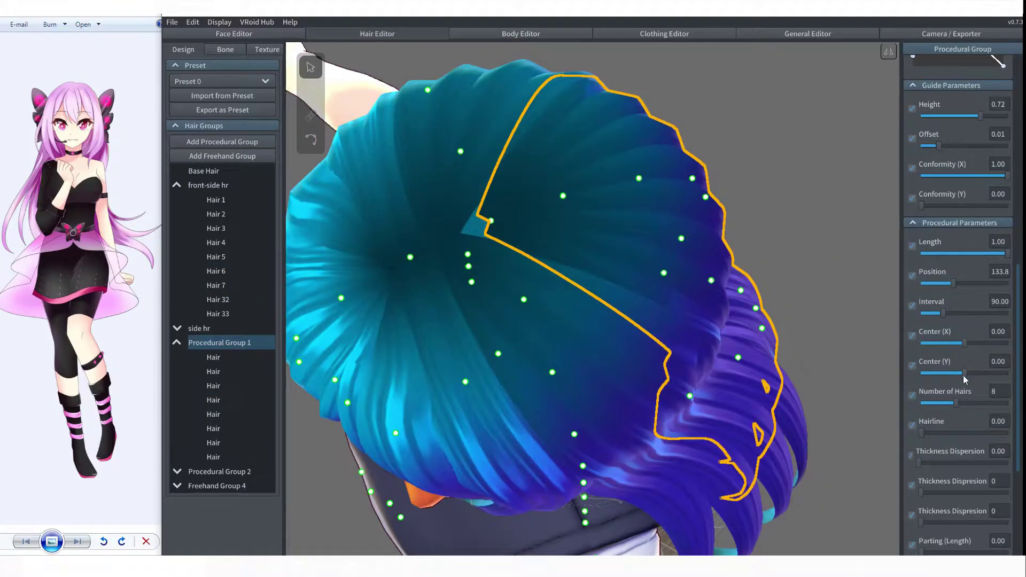
left_click_drag(964, 343, 965, 343)
left_click(774, 273)
scroll(774, 273, "down", 10)
right_click_drag(694, 289, 786, 212)
scroll(790, 210, "down", 3)
- Recolour the hair material of the front-side hr group with a pink base colour and a purple shade colour
left_click(177, 342)
left_click(177, 185)
left_click(233, 185)
scroll(697, 146, "up", 2)
middle_click_drag(698, 146, 695, 173)
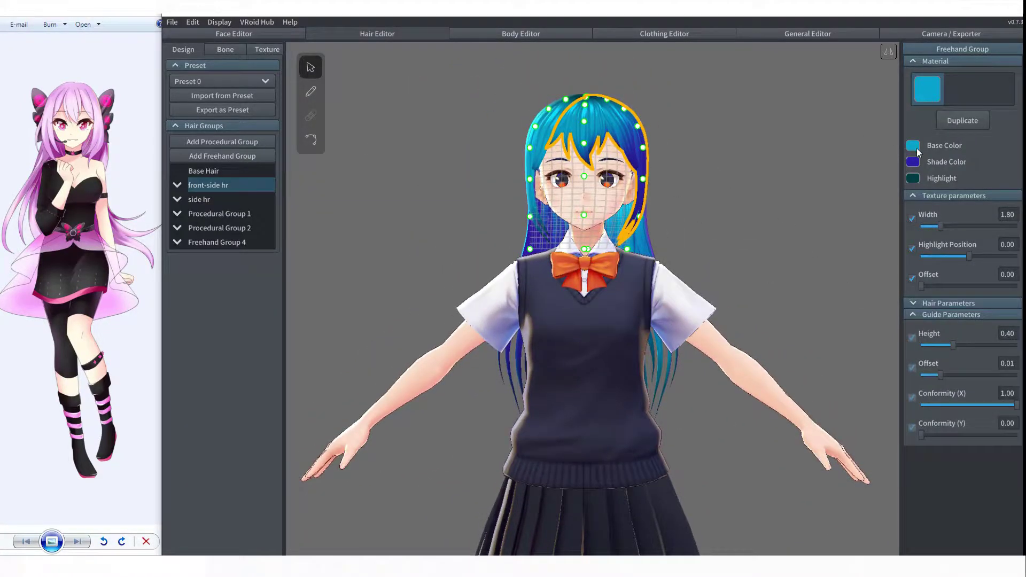
left_click(913, 146)
left_click(889, 206)
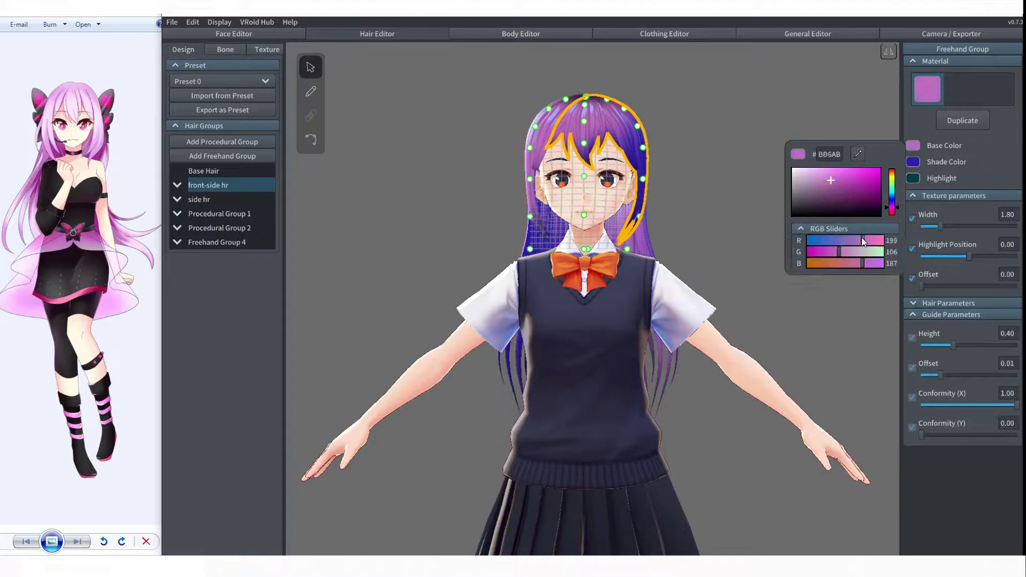
left_click(913, 162)
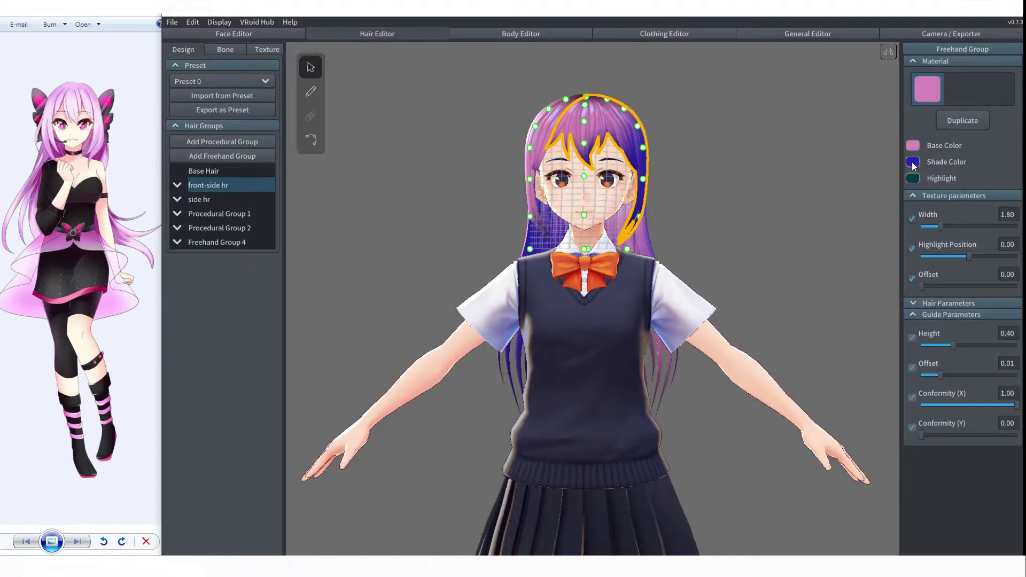
right_click_drag(851, 311, 826, 217)
left_click(800, 199)
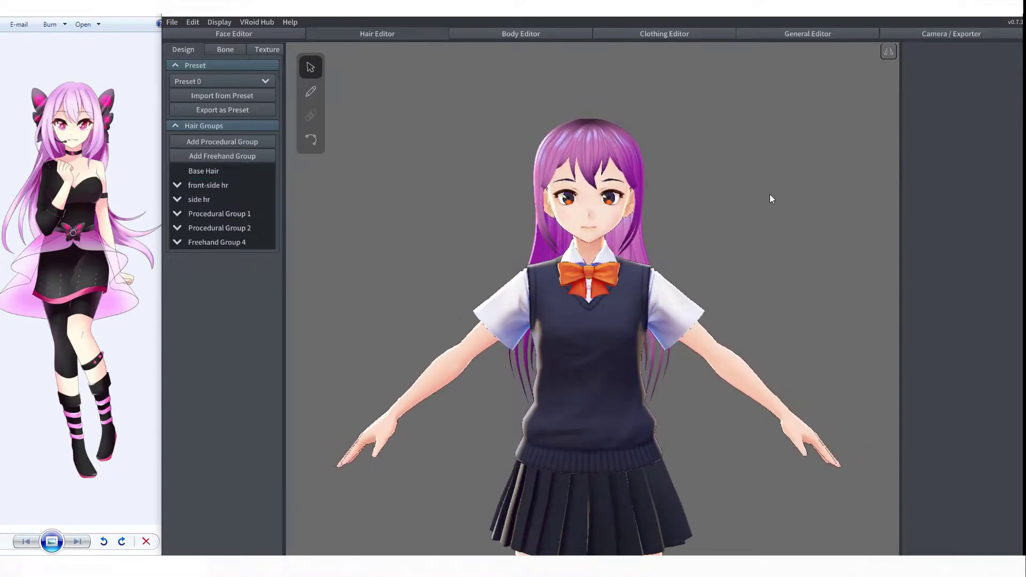
- Adjust the control points of Hair 6, the lock beside the character's left cheek
scroll(772, 196, "up", 3)
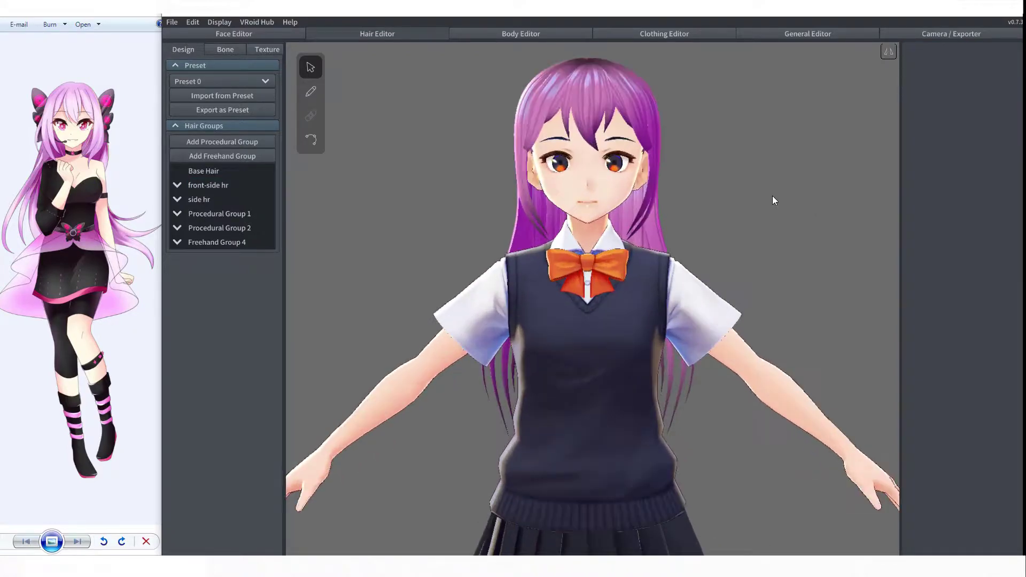
right_click_drag(772, 196, 715, 196)
scroll(506, 282, "up", 2)
left_click(494, 166)
middle_click_drag(649, 139, 703, 229)
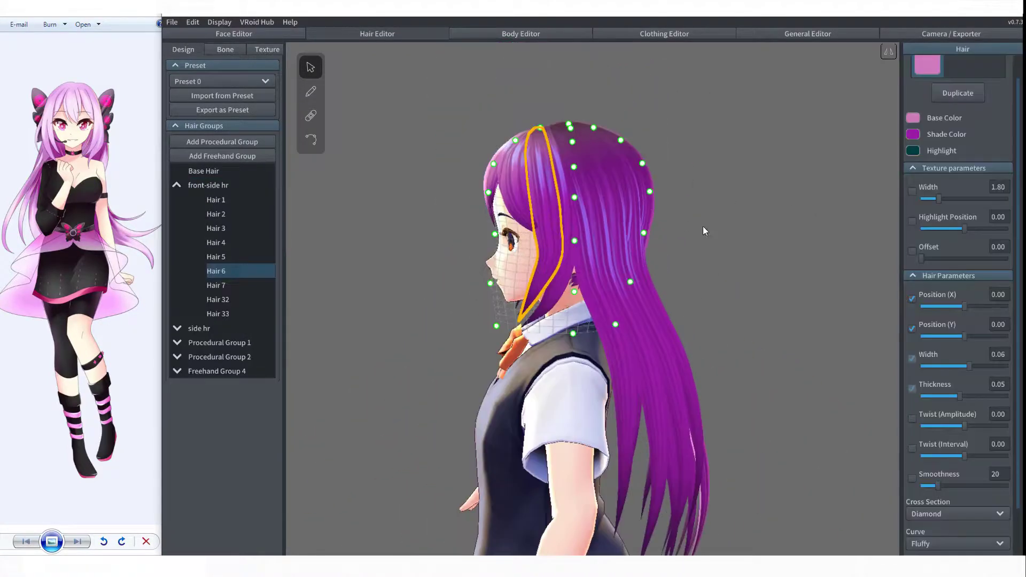
scroll(704, 229, "up", 3)
left_click(310, 139)
left_click(748, 230)
- Adjust the control points of Hair 26, the side lock beside the character's right cheek
scroll(748, 230, "down", 2)
right_click_drag(734, 230, 844, 225)
scroll(700, 225, "up", 2)
left_click(701, 225)
middle_click_drag(797, 220, 696, 232)
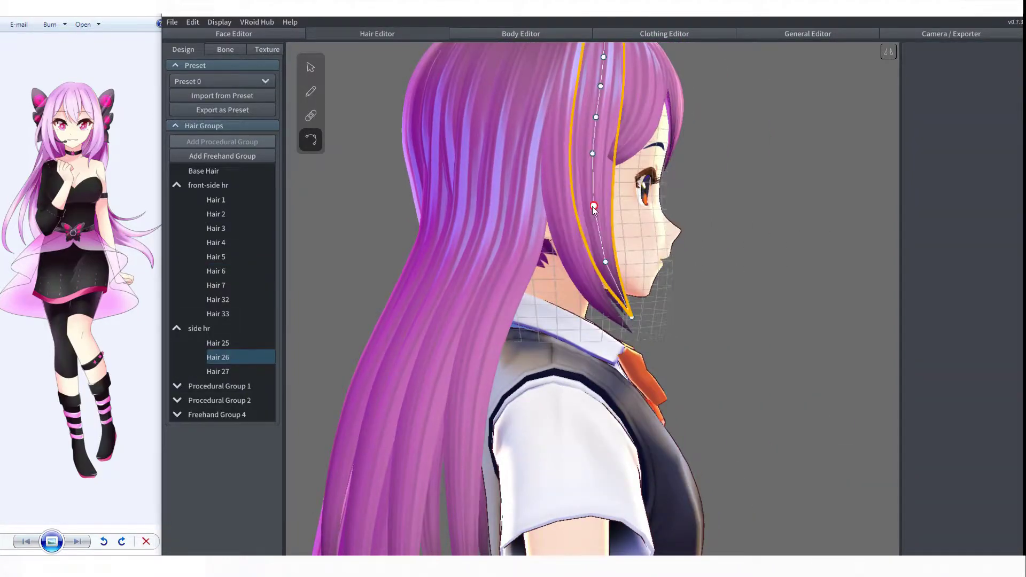
left_click(763, 242)
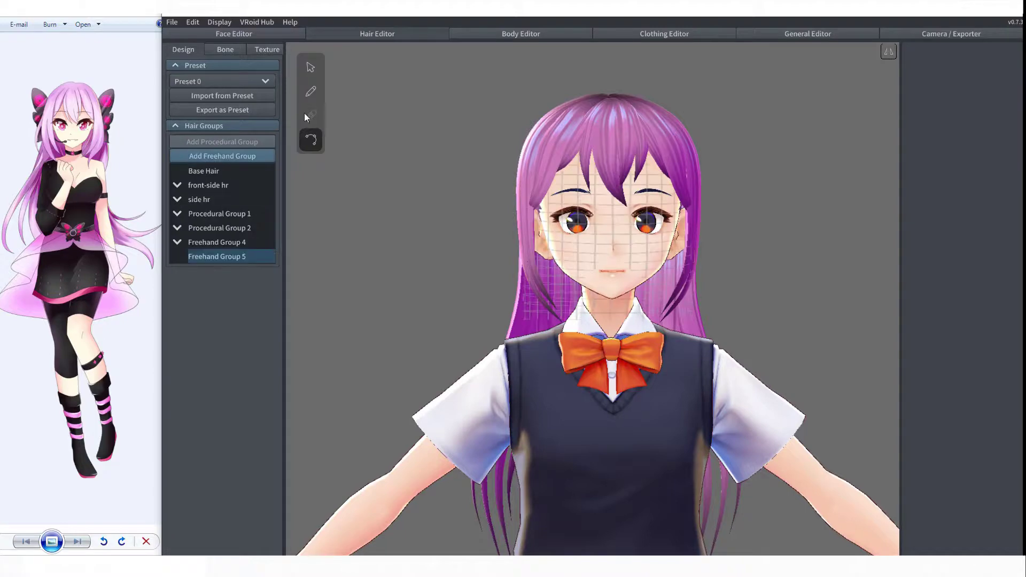
- Add a freehand group and draw a side strand from the crown down past the character's right ear, fitting its guide mesh
left_click(310, 92)
mouse_move(342, 160)
right_mouse_down()
mouse_move(427, 169)
mouse_move(591, 113)
right_mouse_up()
left_click(218, 271)
right_click_drag(689, 230, 469, 273)
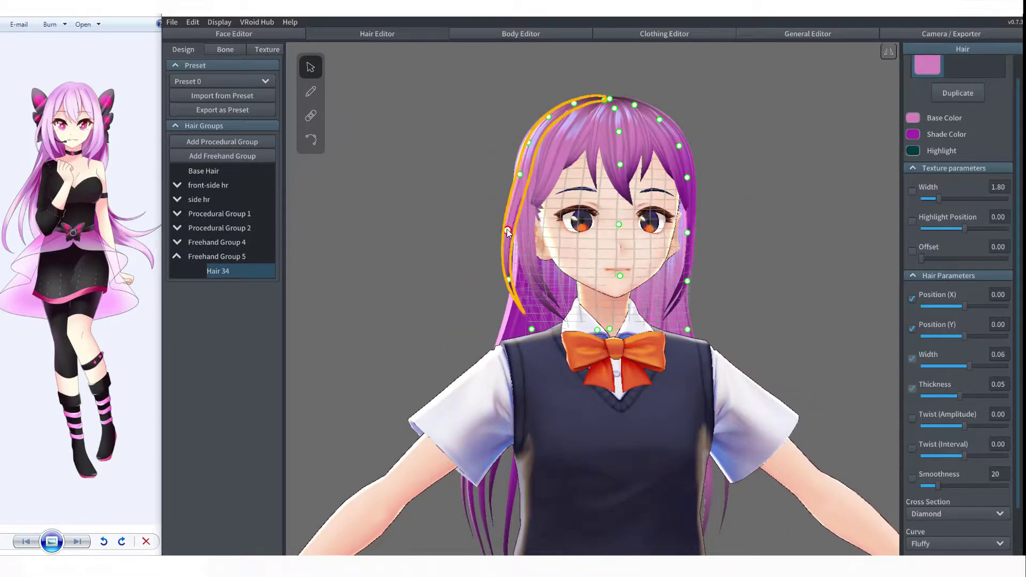
right_click_drag(428, 235, 636, 237)
left_click(380, 237)
- Refine the new right-side strand, setting its width to 0.03, and undo the last extra edit
left_click(310, 140)
left_click(218, 271)
right_click_drag(697, 185, 748, 161)
left_click(310, 67)
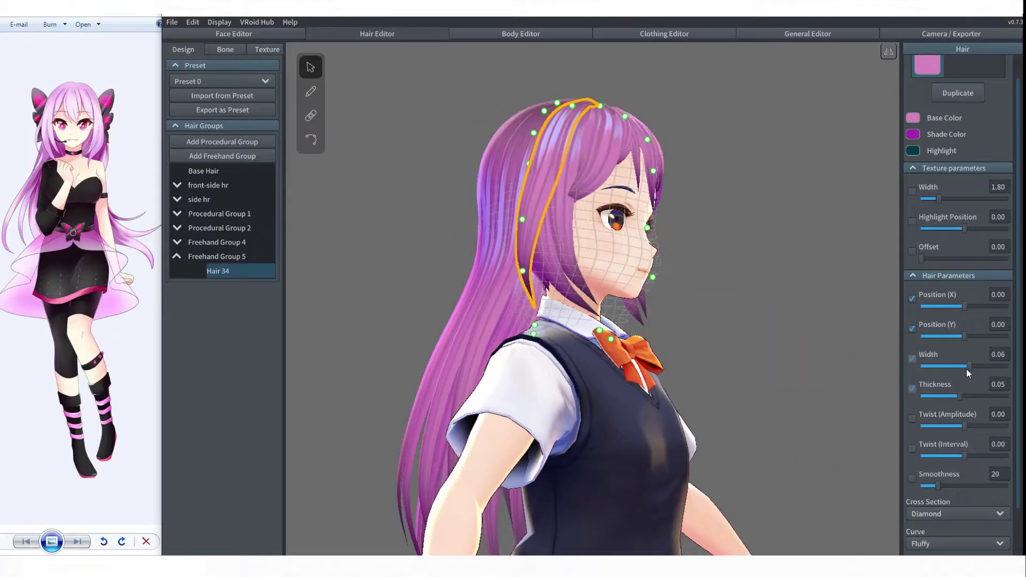
left_click_drag(967, 368, 939, 368)
left_click(719, 283)
right_click_drag(719, 283, 770, 287)
scroll(769, 287, "up", 4)
key("ctrl+z")
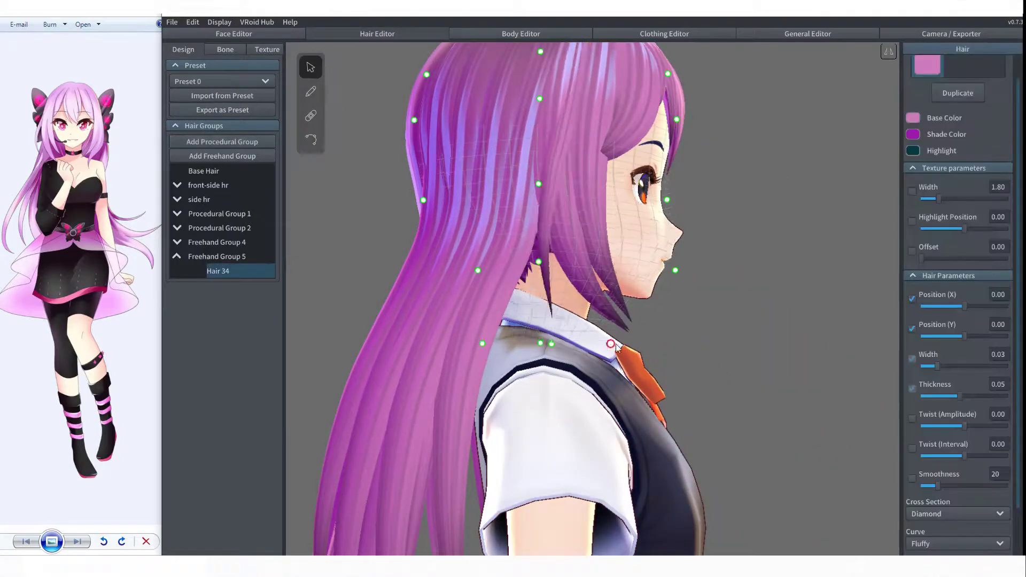
left_click(751, 298)
scroll(752, 297, "down", 4)
right_click_drag(752, 297, 739, 256)
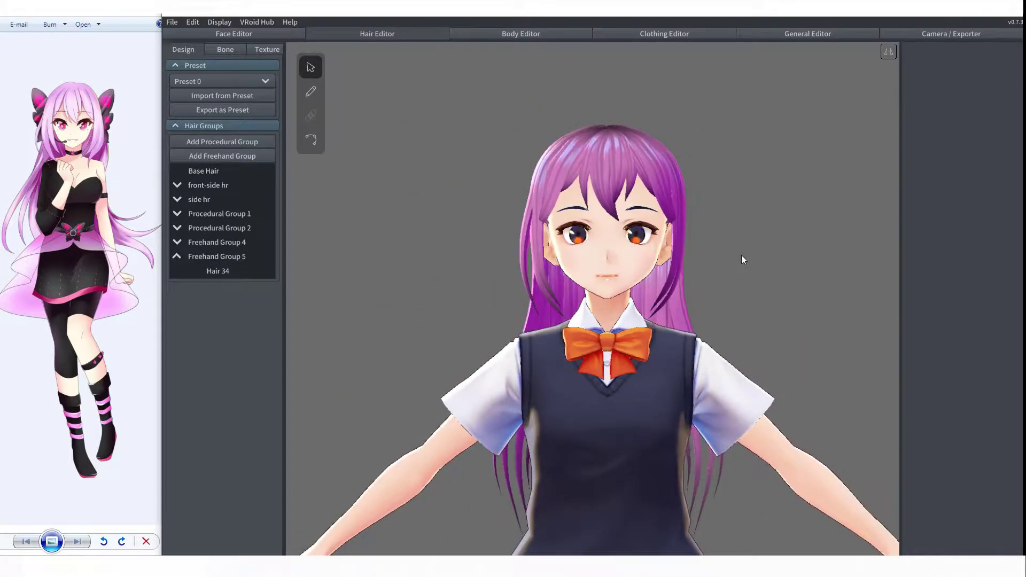
- Draw a matching strand in Freehand Group 5 from the crown down past the character's left ear
scroll(690, 323, "up", 3)
left_click(220, 257)
left_click(310, 91)
mouse_move(372, 187)
right_mouse_down()
mouse_move(421, 159)
mouse_move(457, 214)
mouse_move(438, 199)
right_mouse_up()
left_click_drag(592, 107, 623, 305)
- Reshape Hair 35 with its control points, moving the tip down over the collar, and undo the last change
left_click(218, 285)
left_click(311, 140)
scroll(427, 230, "up", 2)
right_click_drag(428, 230, 435, 208)
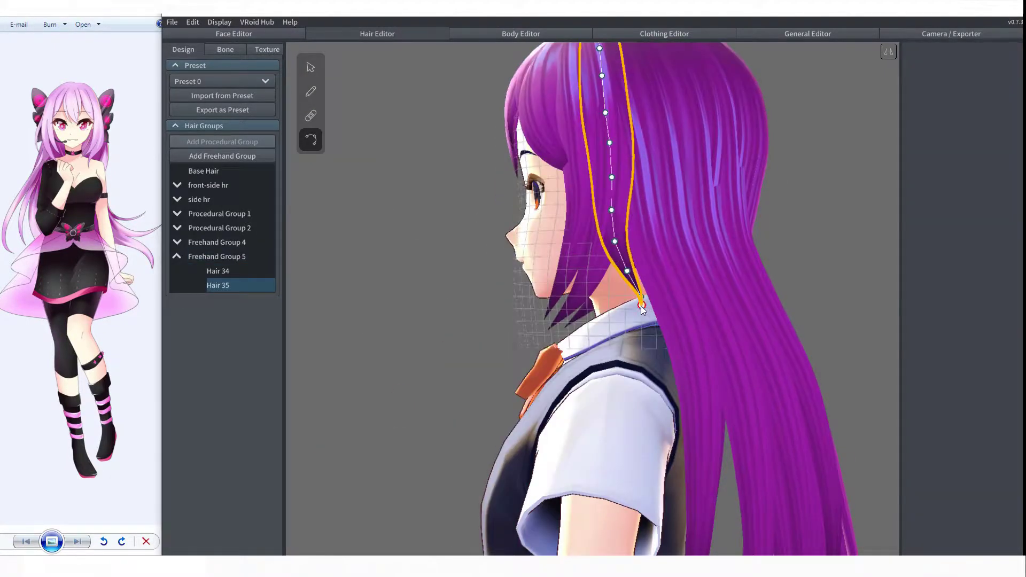
left_click_drag(641, 306, 643, 343)
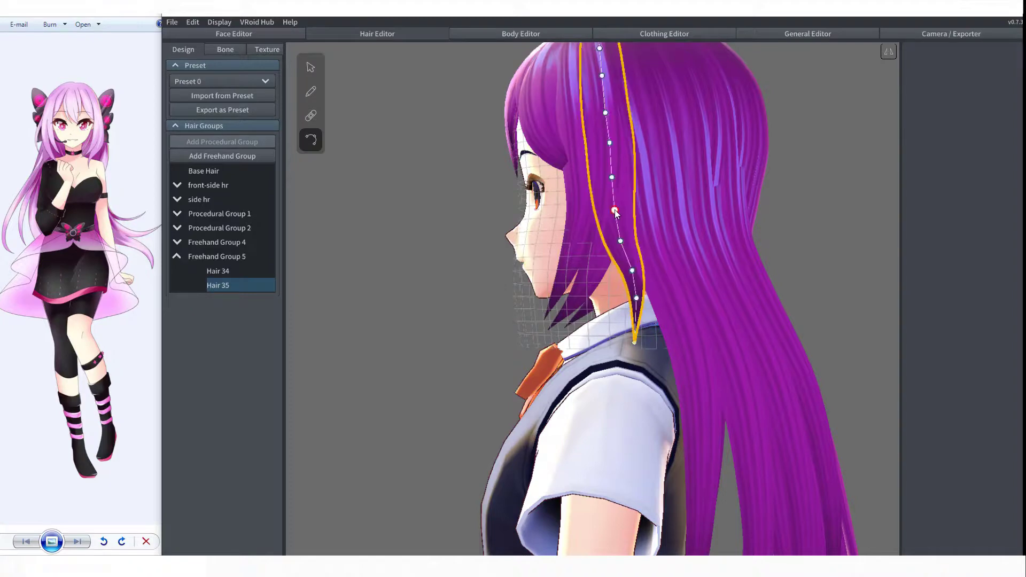
left_click(310, 68)
left_click(501, 266)
scroll(501, 266, "up", 4)
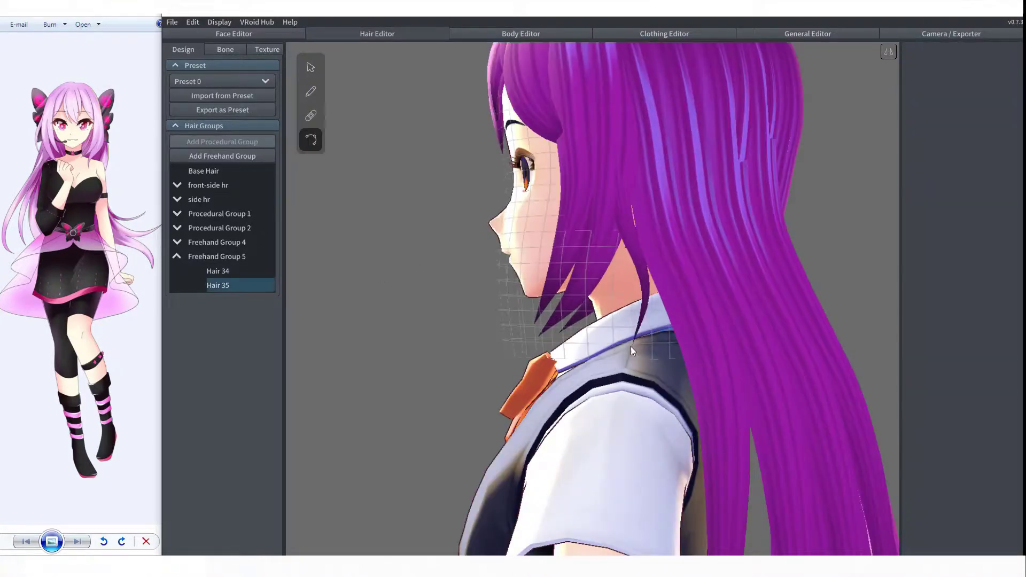
key("ctrl+z")
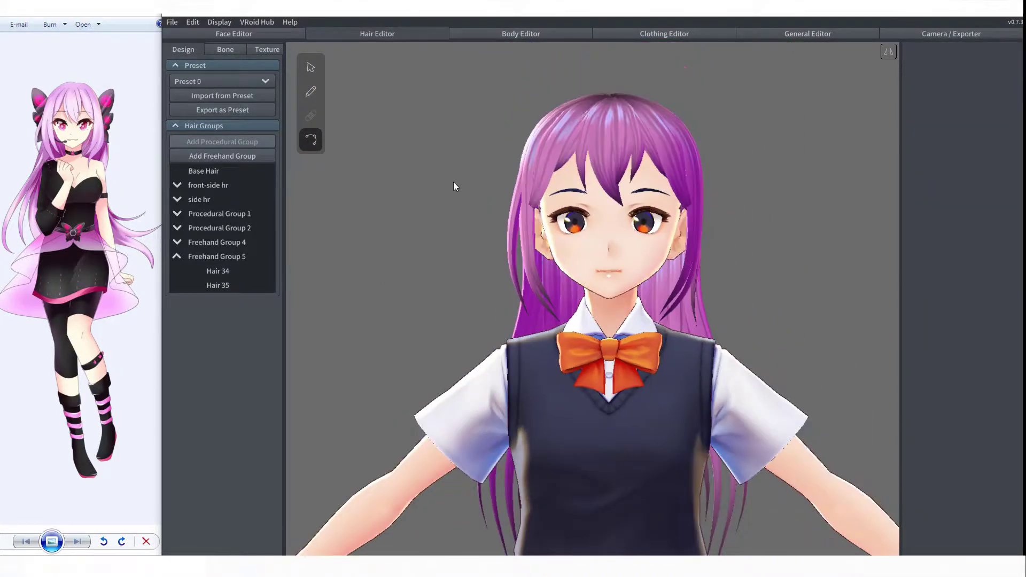
left_click(310, 67)
left_click(772, 297)
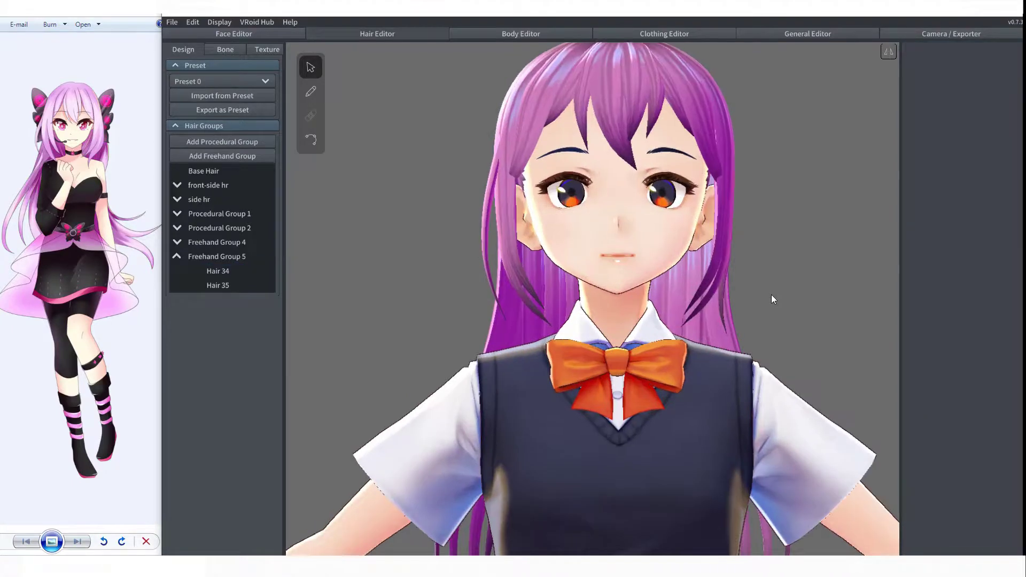
- Save the avatar as a new file under the character's full name
scroll(770, 277, "down", 5)
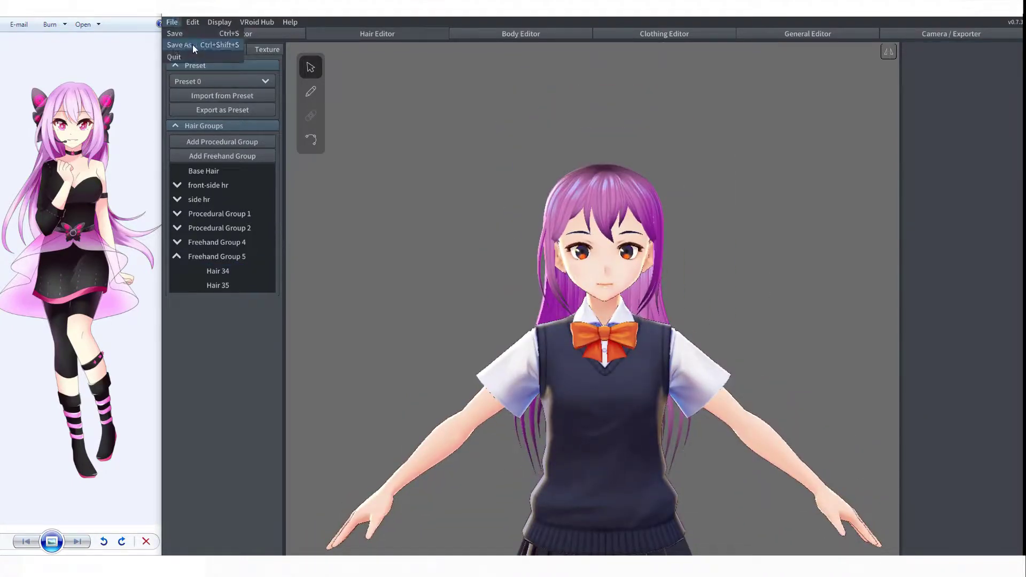
left_click(193, 45)
type("Kazuki Cho")
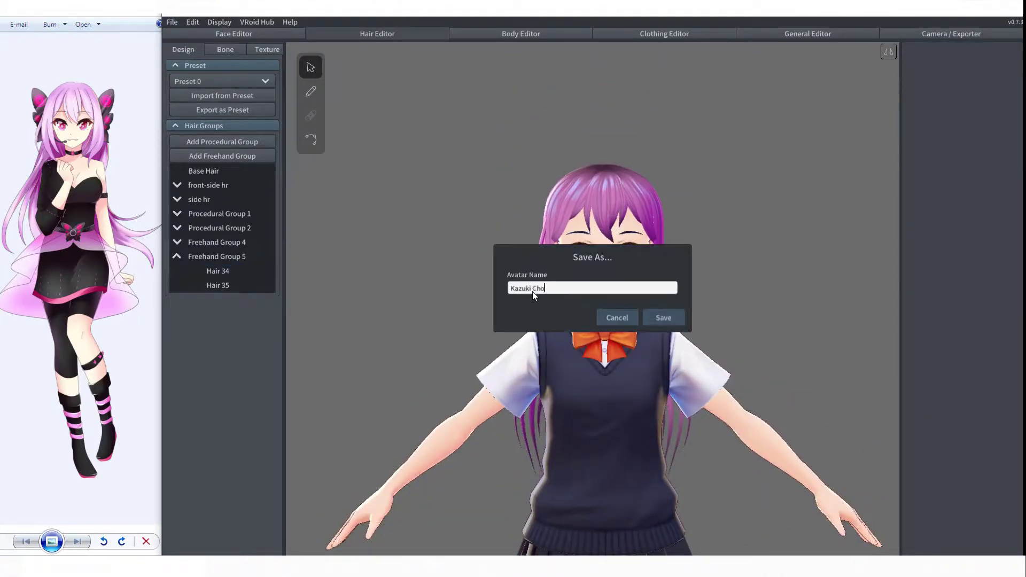
type("uko")
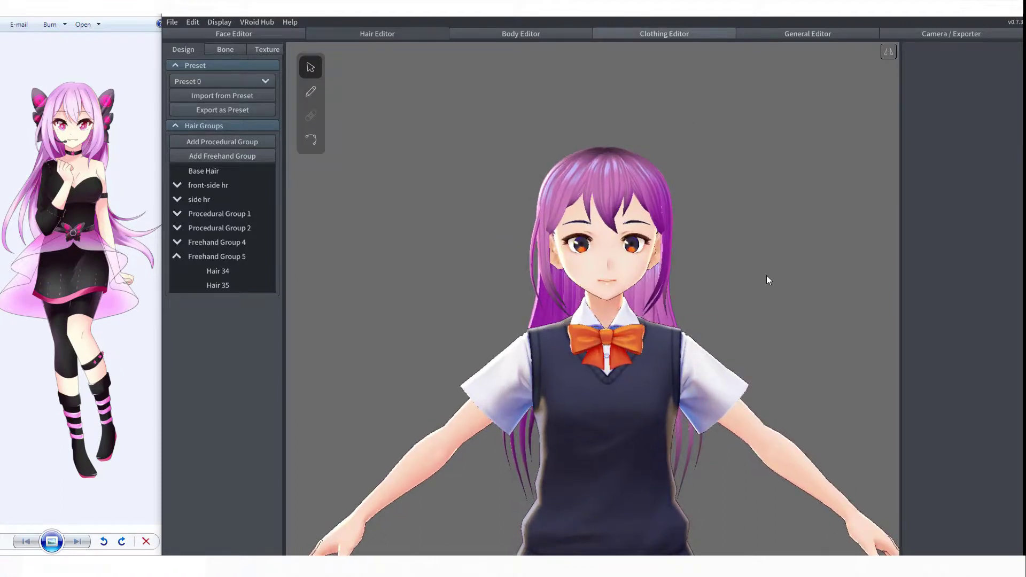
- Apply the Onepiece clothing preset, then set Sleeve Width to 35.23 and Cuff Tightness to 52.76
left_click(239, 82)
left_click(225, 121)
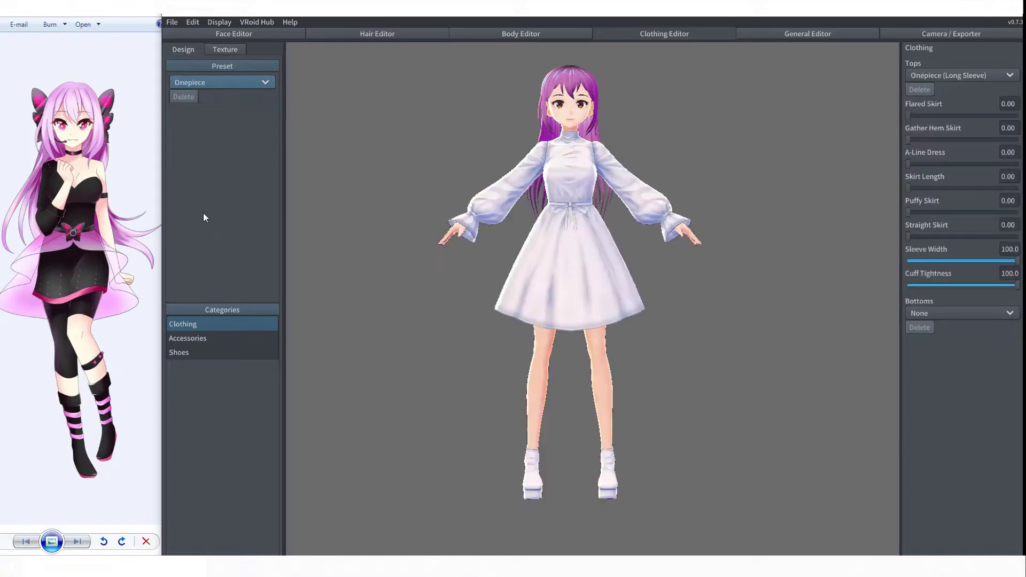
left_click_drag(1015, 261, 1011, 262)
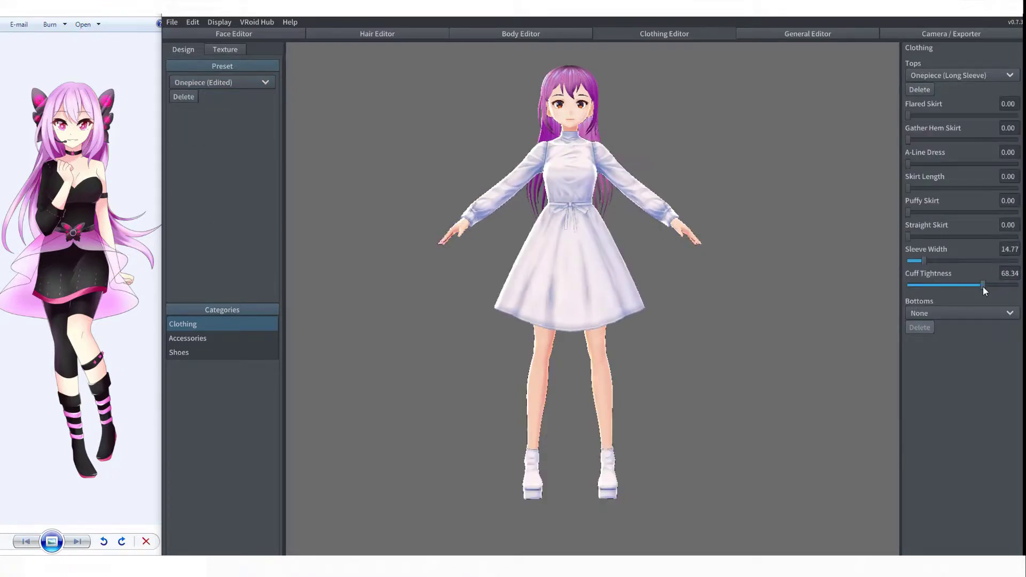
scroll(729, 307, "up", 1)
middle_click_drag(730, 307, 727, 313)
mouse_move(727, 313)
right_mouse_down()
mouse_move(756, 332)
mouse_move(727, 332)
right_mouse_up()
- Change the character's shoes to Pumps
left_click(197, 353)
left_click(959, 73)
left_click(948, 140)
right_click_drag(865, 203, 791, 321)
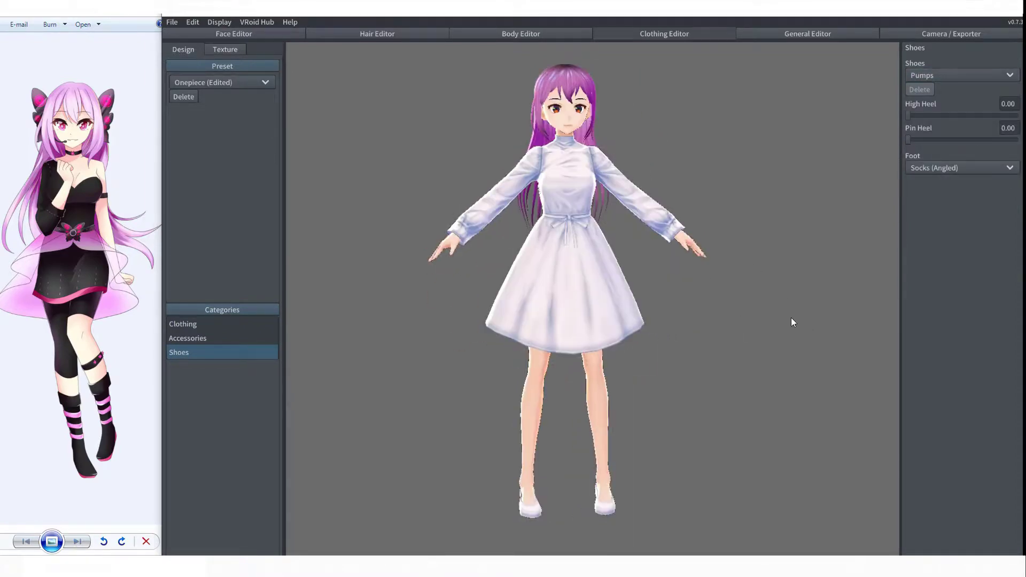
- Add a Pencil Skirt as the bottoms beneath the one-piece dress
left_click(192, 324)
left_click(968, 368)
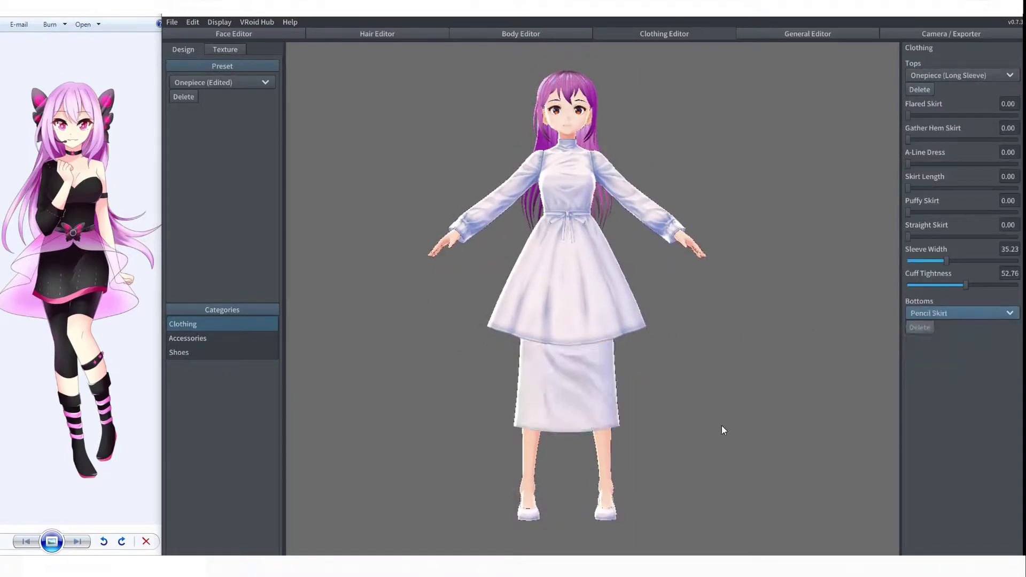
mouse_move(721, 426)
right_mouse_down()
mouse_move(704, 337)
mouse_move(728, 374)
right_mouse_up()
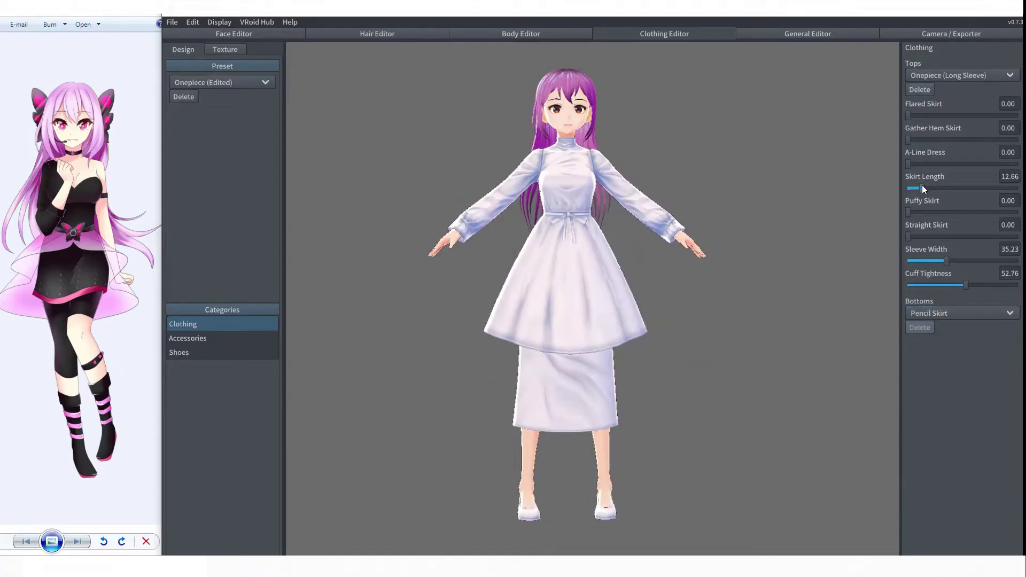
- Shape the dress's skirt with Skirt Length 12.66 and Puffy Skirt 47.73
left_click_drag(908, 212, 960, 212)
right_click_drag(828, 267, 797, 277)
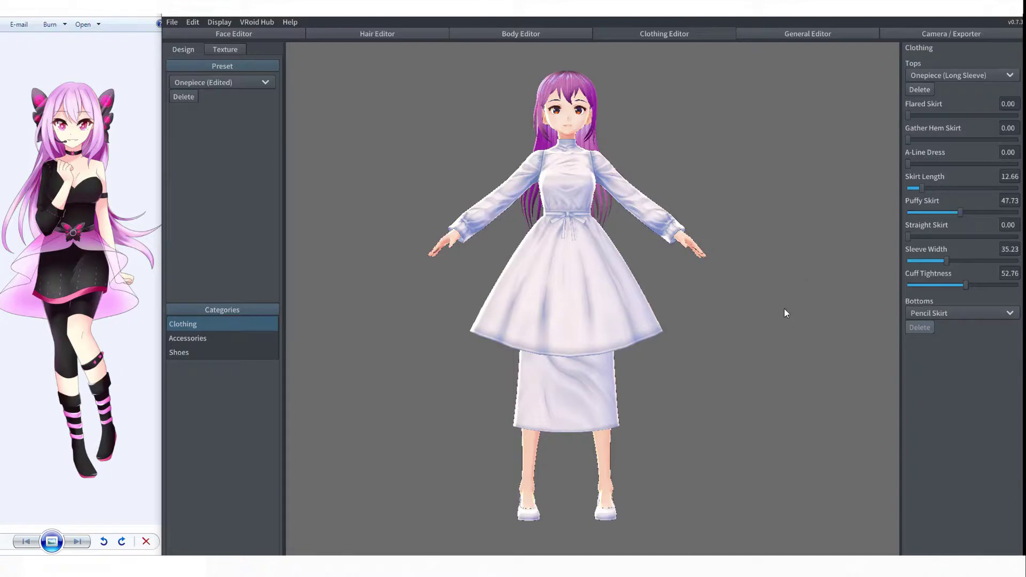
right_click_drag(765, 310, 786, 304)
- Create a hair bone group from one side's face-framing strands: Hair 26, Hair 27 and Hair 34
left_click(369, 33)
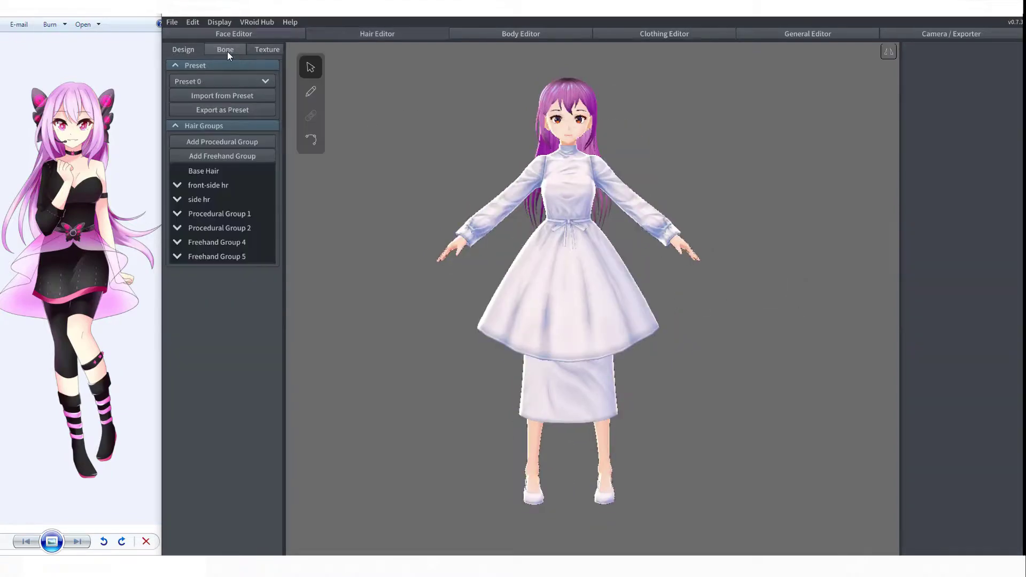
left_click(226, 52)
scroll(460, 135, "up", 5)
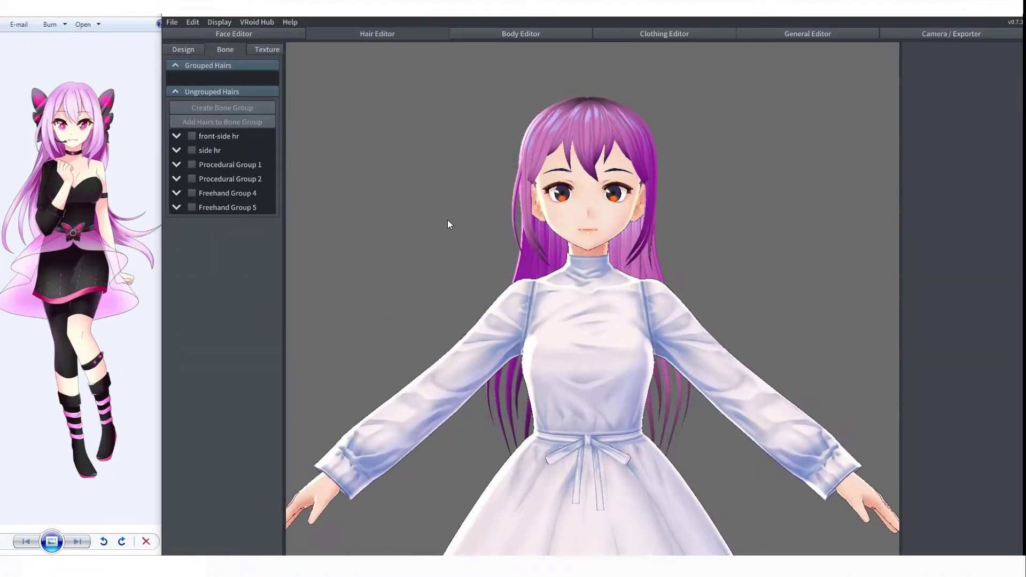
scroll(447, 220, "up", 2)
left_click(502, 206)
scroll(502, 206, "up", 2)
left_click(502, 200)
left_click(490, 128)
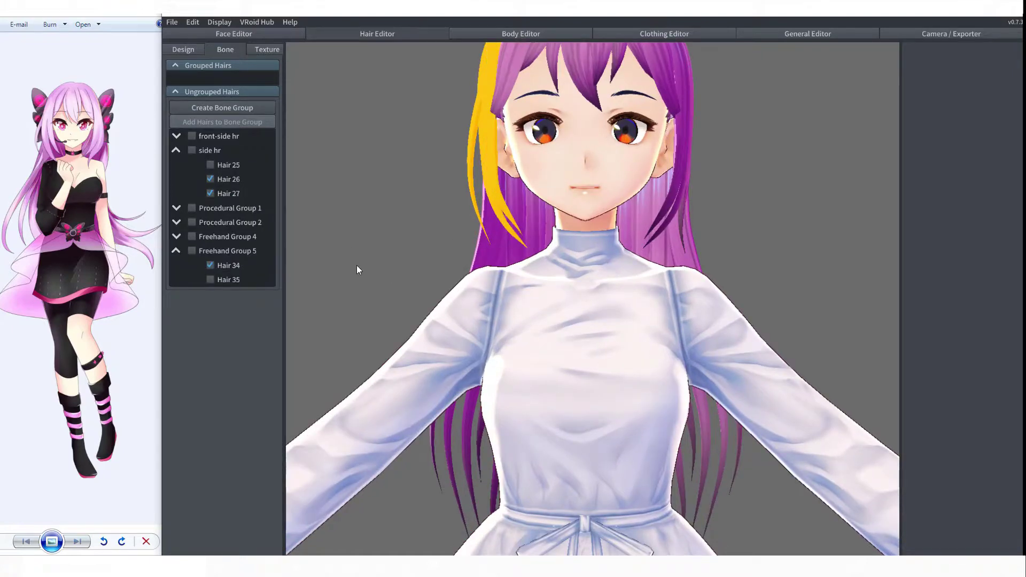
left_click(209, 108)
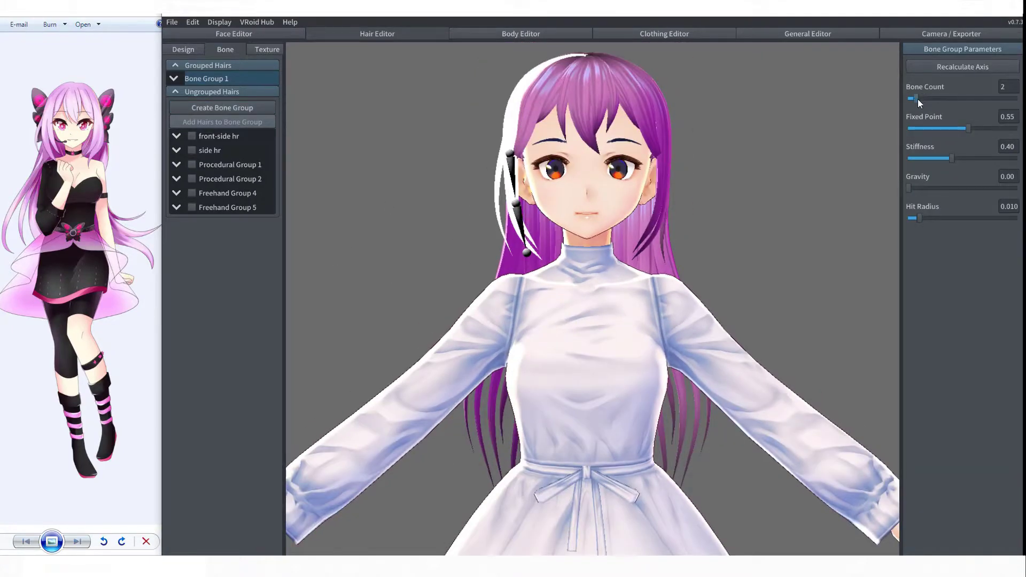
- Create further hair bone groups, including one for the front bangs made of Hair 1, Hair 2, Hair 3 and Hair 4
left_click(611, 226)
right_click_drag(719, 235, 586, 209)
left_click(631, 179)
left_click(636, 230)
left_click(629, 206)
scroll(629, 206, "up", 3)
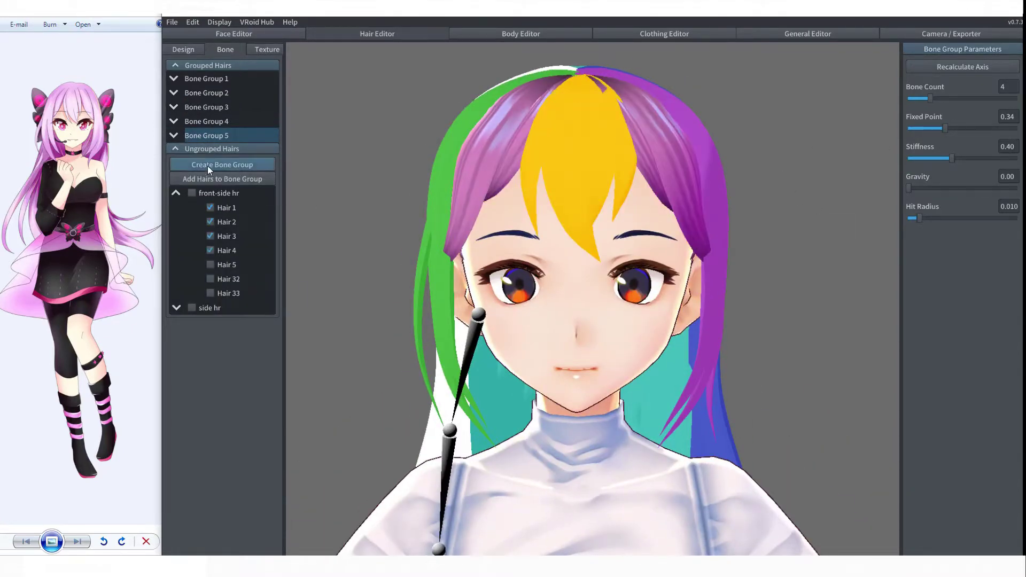
left_click(208, 166)
left_click(172, 22)
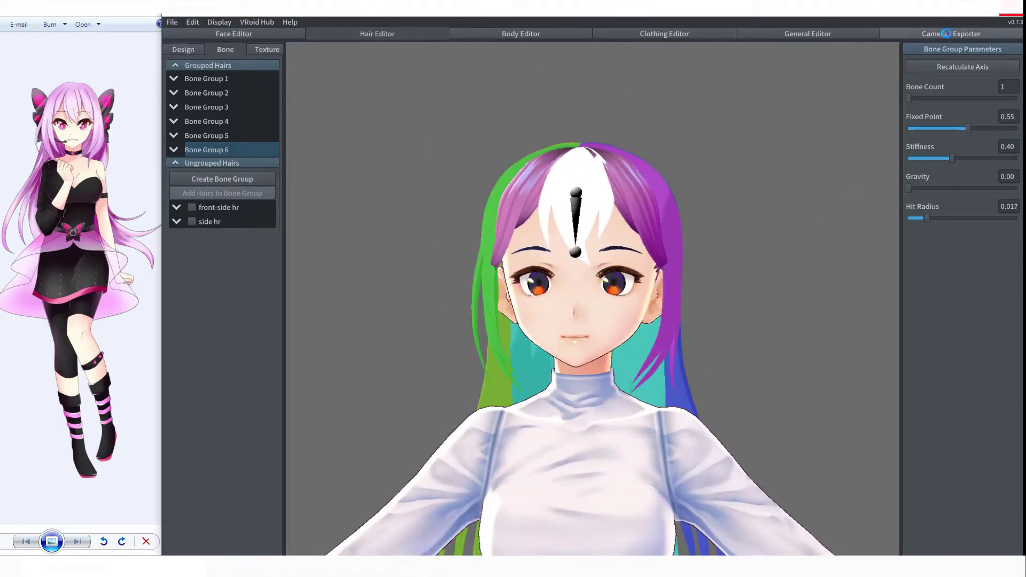
- Play the female Walking and Running animations and check the hair movement from several angles
left_click(945, 34)
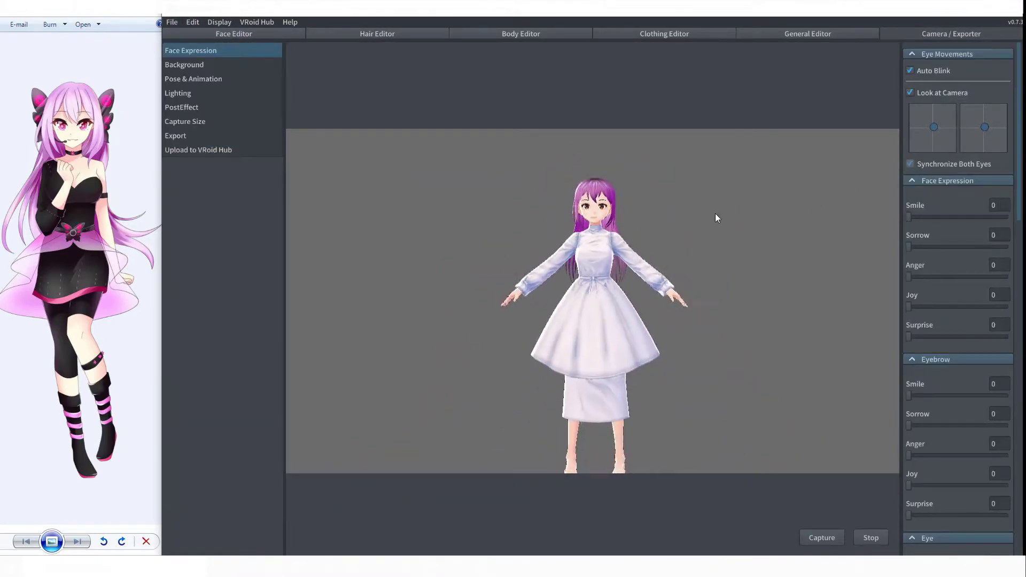
left_click(193, 78)
left_click(921, 227)
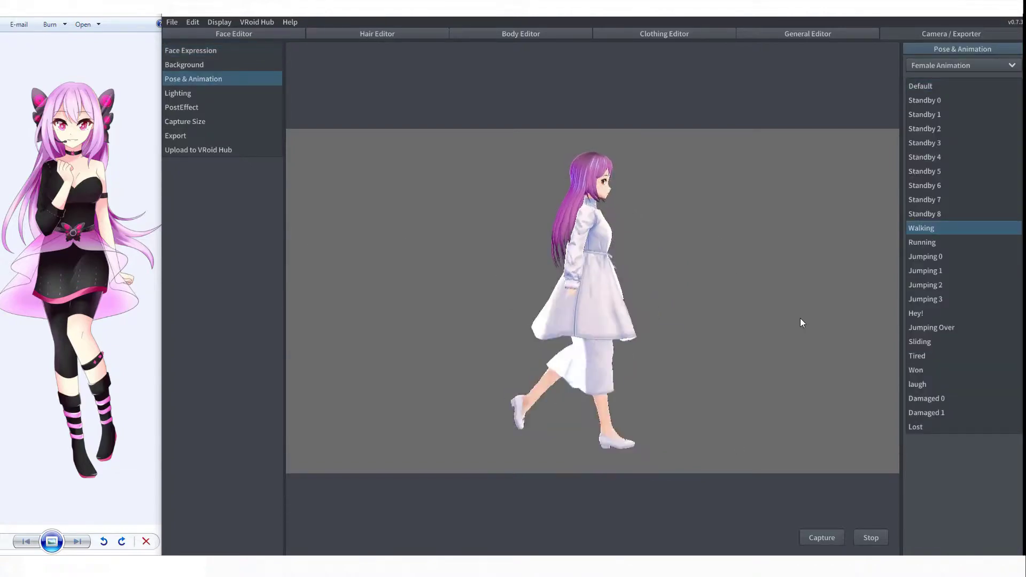
scroll(748, 332, "up", 5)
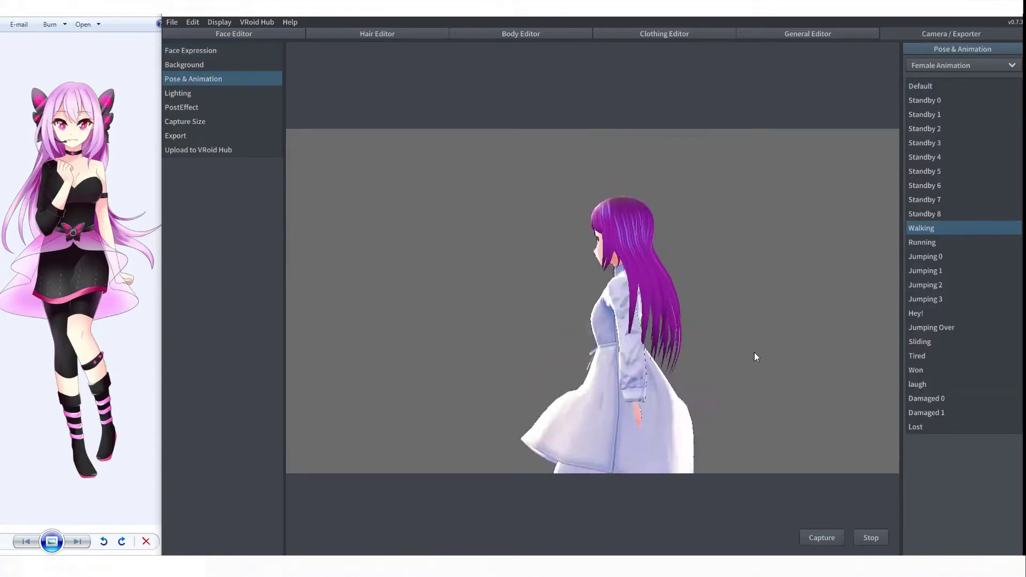
left_click(955, 241)
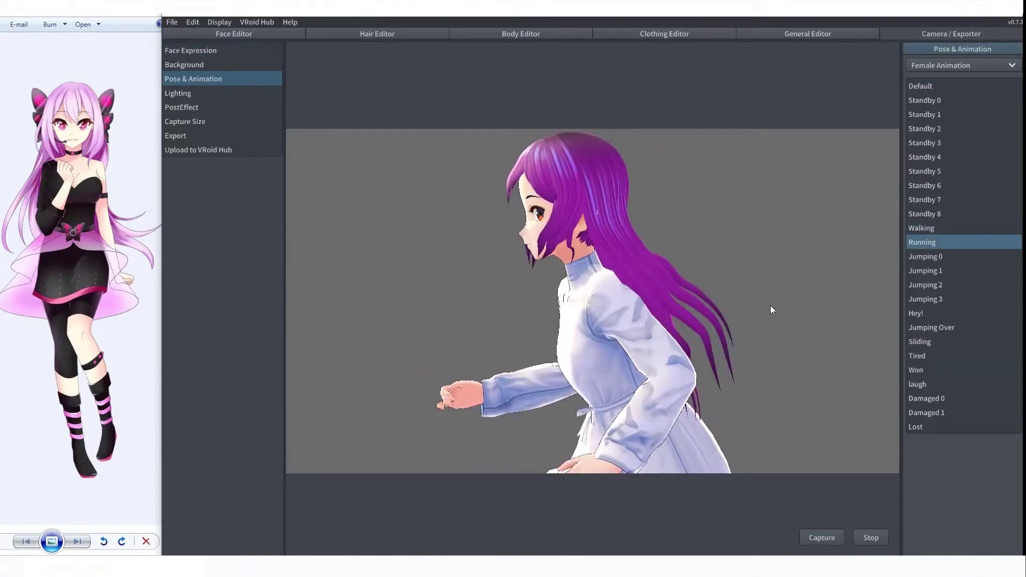
right_click_drag(770, 305, 889, 301)
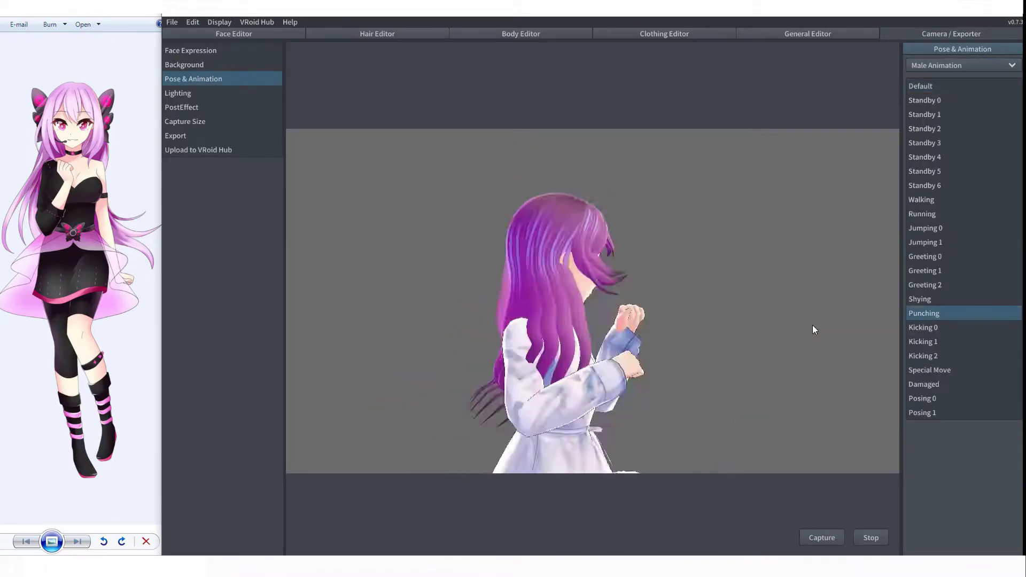
- Check the hair in the male Punching and Running animations, then return to the female Default pose
right_click_drag(812, 314, 752, 252)
left_click(922, 214)
left_click(927, 65)
left_click(919, 87)
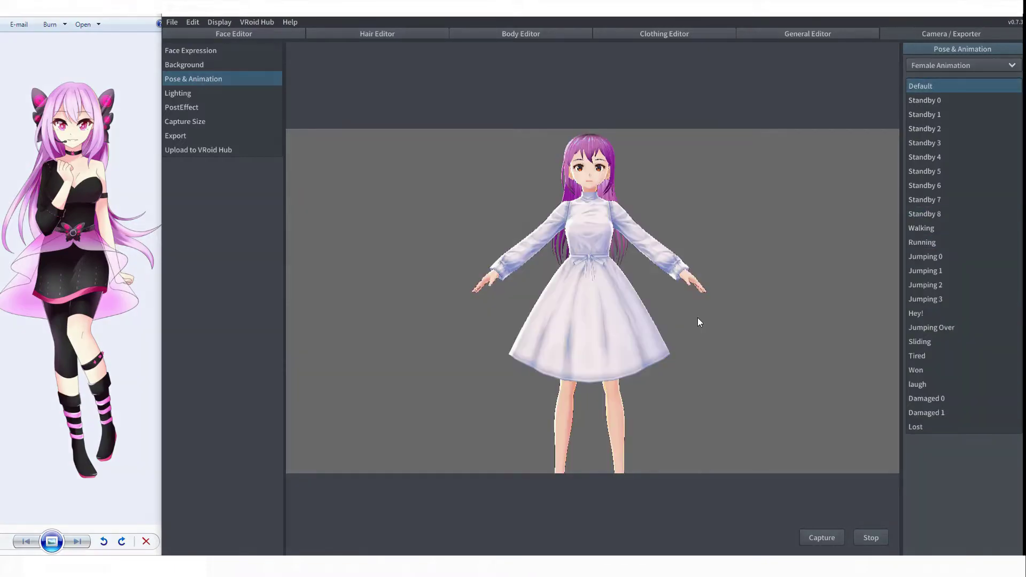
- Replay the female Running animation to check the hair and dress, then restore the Default pose
right_click_drag(697, 318, 758, 319)
left_click(947, 239)
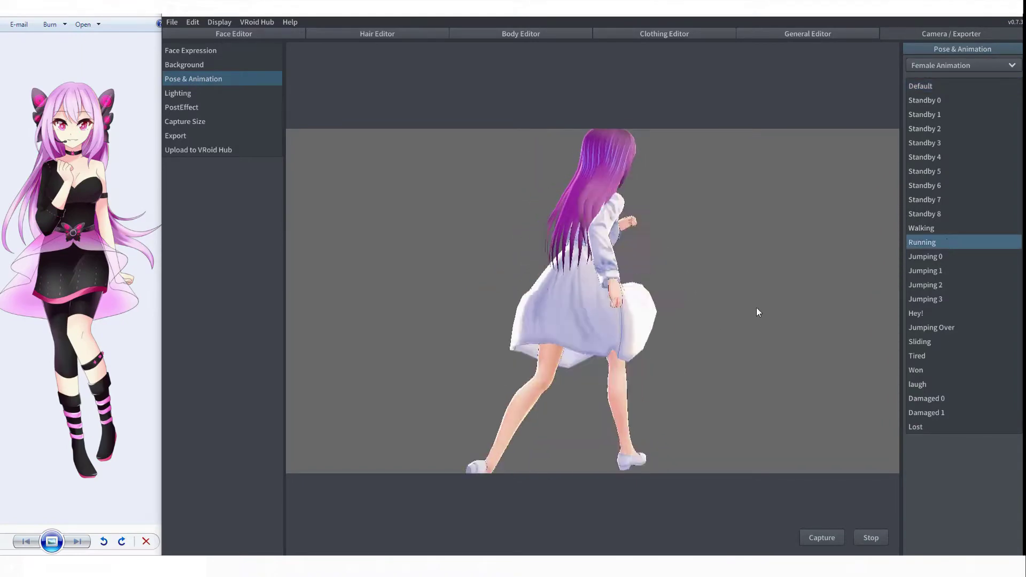
left_click(921, 86)
right_click_drag(874, 301, 814, 299)
- Inspect the hair highlights of front-side hr and Freehand Group 4 in the hair design settings
left_click(377, 33)
right_click_drag(492, 269, 436, 267)
scroll(497, 160, "up", 4)
middle_click_drag(508, 128, 508, 235)
scroll(508, 235, "up", 4)
left_click(198, 185)
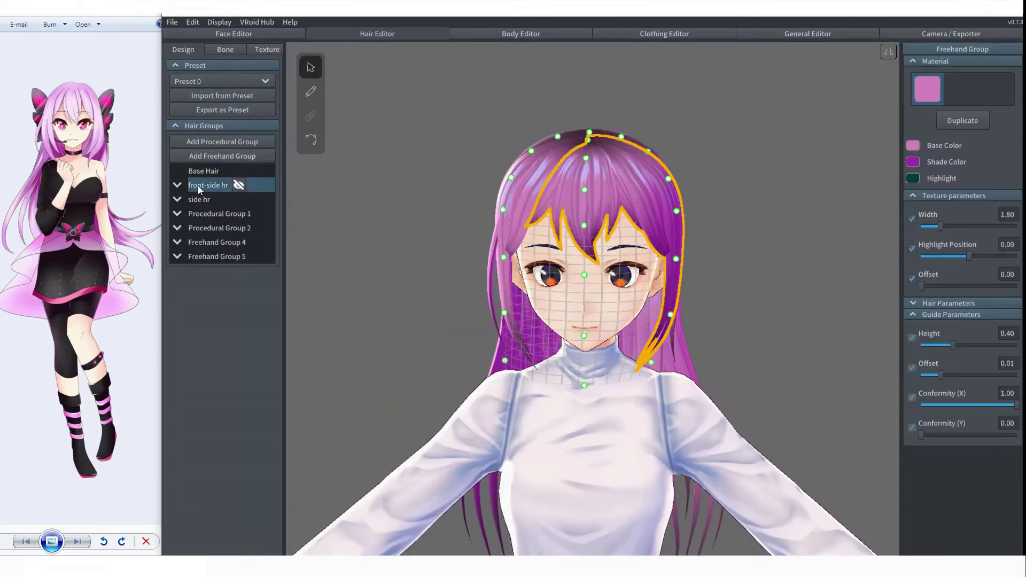
right_click_drag(411, 201, 457, 221)
left_click(213, 242)
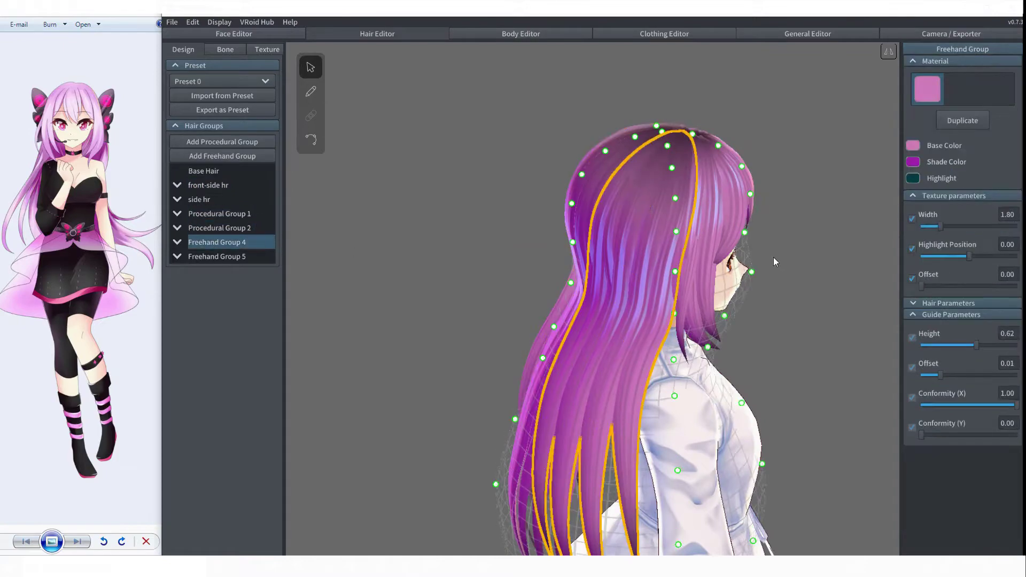
right_click_drag(804, 303, 884, 303)
- Set Procedural Group 2's texture Highlight Position to 0.09
left_click(219, 228)
right_click_drag(433, 191, 703, 240)
scroll(947, 289, "up", 10)
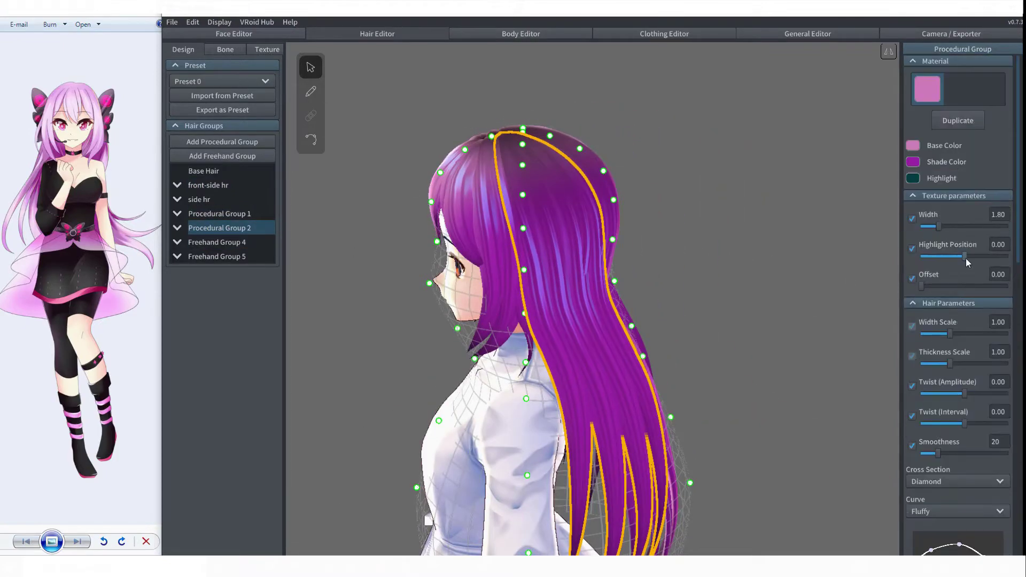
left_click_drag(966, 257, 973, 258)
right_click_drag(876, 270, 641, 278)
- Set Procedural Group 1's texture Highlight Position to 0.10 and its texture Width to 4.16
double_click(213, 216)
left_click(967, 255)
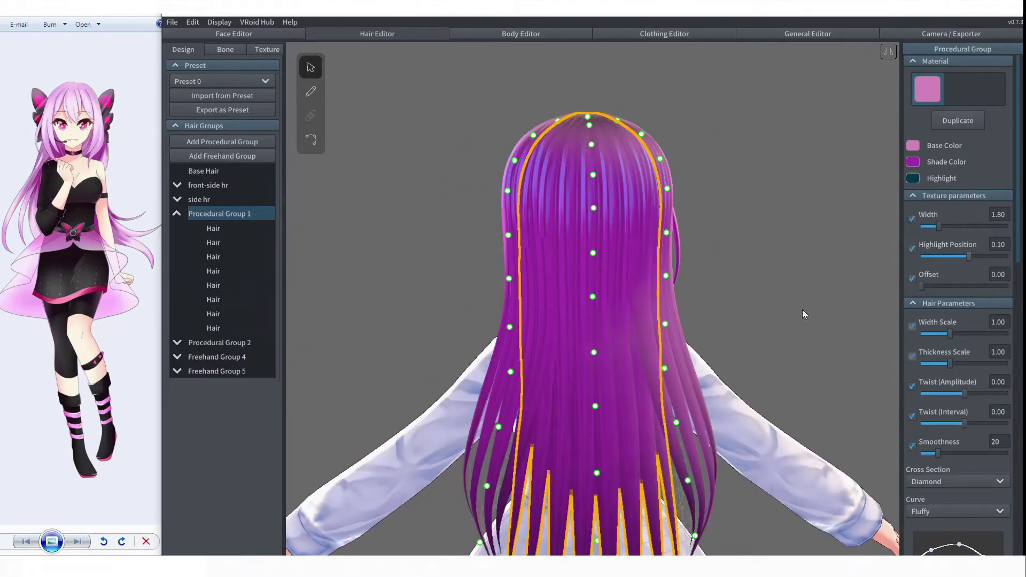
right_click_drag(802, 309, 876, 219)
left_click_drag(939, 227, 988, 229)
left_click(177, 214)
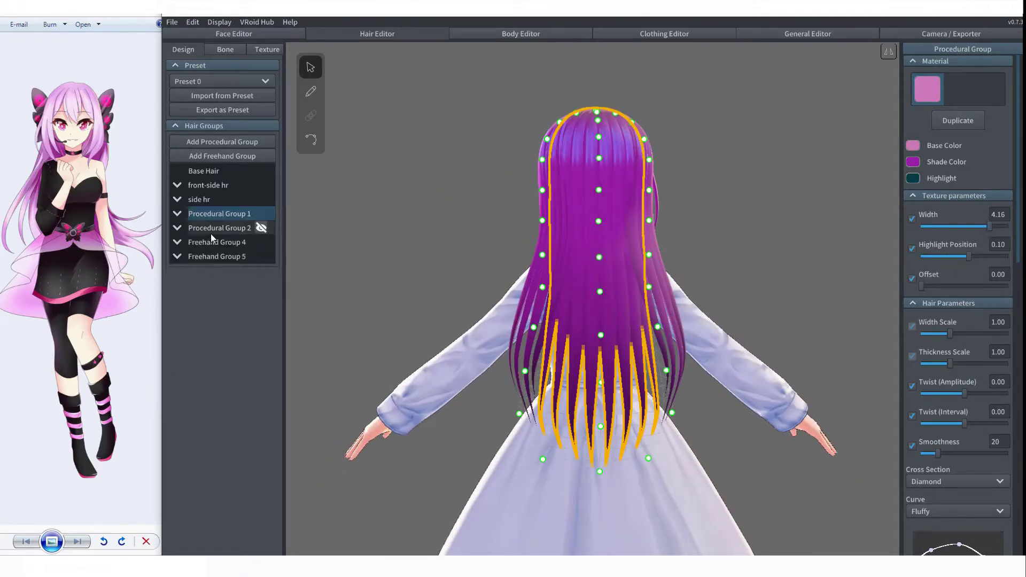
- Raise Procedural Group 2's texture Width to about 4.5
left_click(211, 230)
right_click_drag(711, 240, 769, 238)
left_click_drag(942, 227, 995, 222)
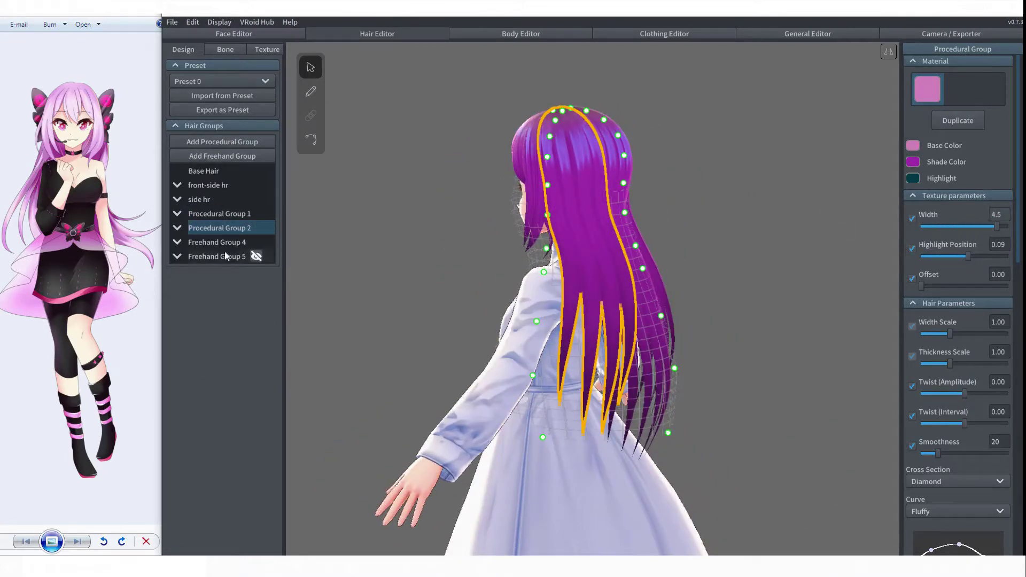
left_click(224, 247)
- Check Procedural Group 1's texture Width and match Procedural Group 2's texture Width to it
left_click(224, 215)
right_click_drag(392, 178, 470, 182)
left_click(177, 214)
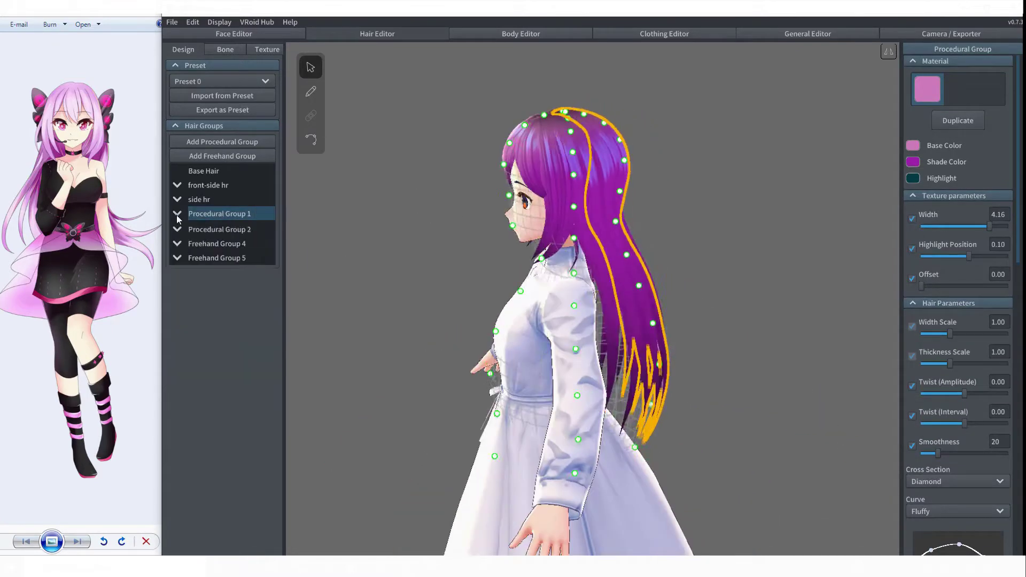
left_click(214, 229)
left_click(997, 214)
right_click_drag(764, 224, 679, 219)
- Match Freehand Group 4's texture Width to that of the procedural hair groups
left_click(632, 190)
left_click(219, 243)
left_click(1010, 217)
type("4")
key("Return")
left_click(738, 230)
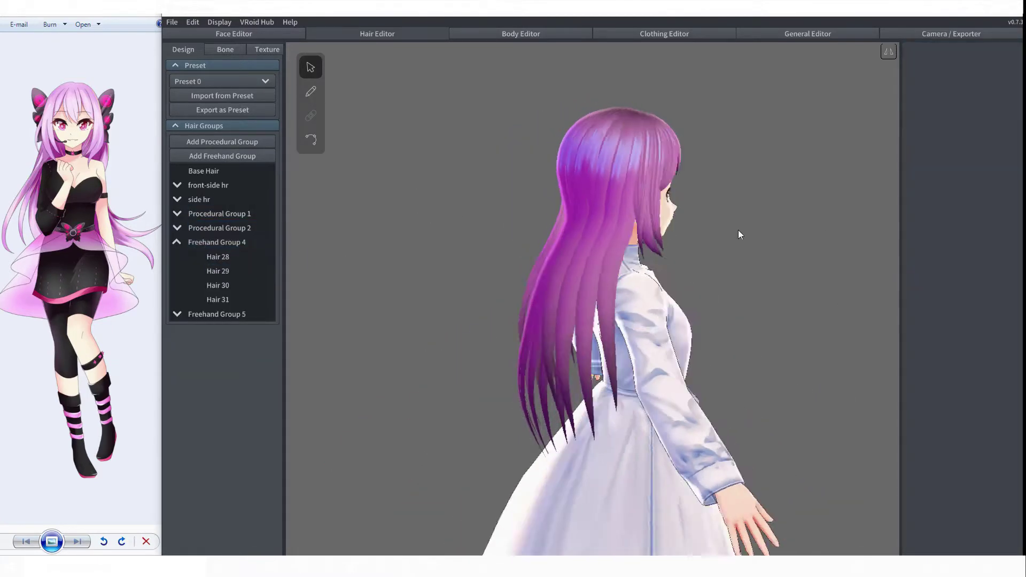
mouse_move(739, 230)
right_mouse_down()
mouse_move(726, 237)
mouse_move(780, 229)
mouse_move(798, 268)
right_mouse_up()
left_click(177, 242)
- Match the texture Width of side hr and of an individual hair strand to the other hair groups
left_click(207, 201)
left_click(1004, 217)
type("4")
key("Return")
scroll(813, 286, "up", 5)
left_click(593, 230)
left_click(1000, 190)
type("4")
left_click(789, 264)
- Set the texture Width of front-side hr to 4.16
left_click(540, 142)
left_click(208, 185)
left_click(1007, 219)
type("4")
left_click(748, 214)
right_click_drag(748, 214, 683, 208)
- Set the texture Width of the individual side strand hanging near the ear to 4.16
scroll(684, 209, "up", 3)
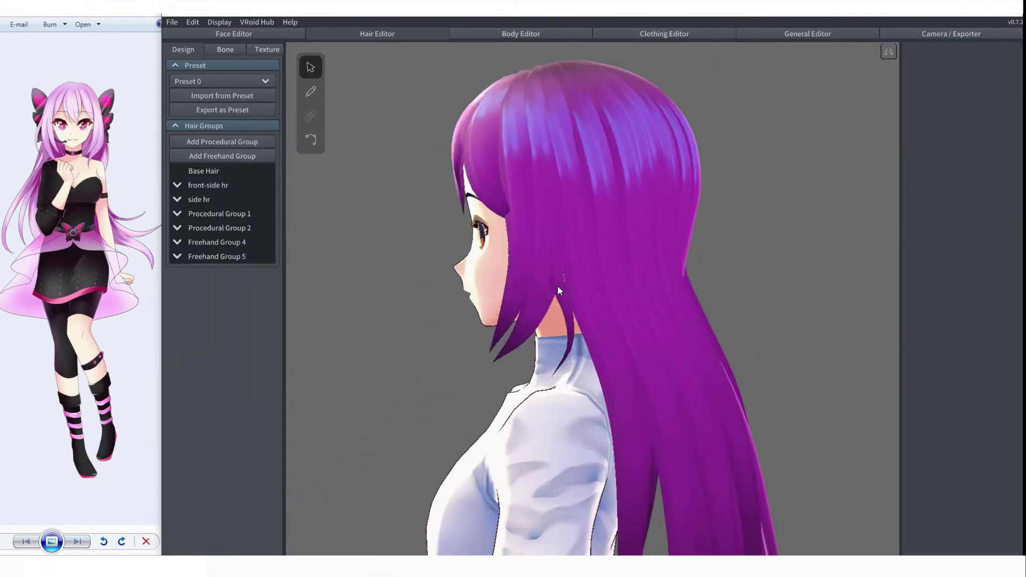
left_click(557, 288)
left_click(1001, 189)
type("4.16")
left_click(740, 262)
scroll(732, 256, "down", 5)
right_click_drag(732, 255, 750, 251)
scroll(749, 249, "up", 3)
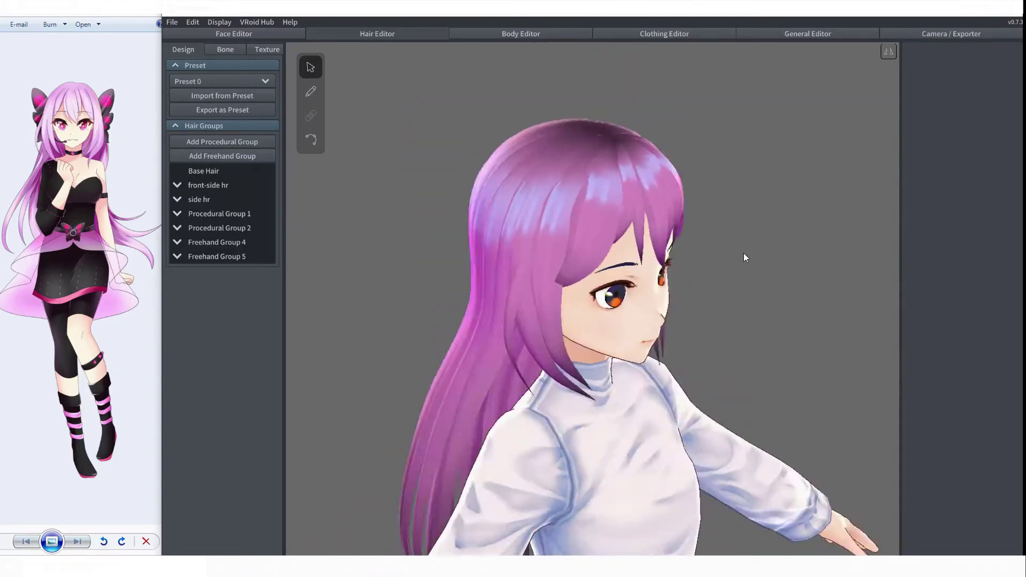
- Set the texture Highlight Position of front-side hr to 0
left_click(234, 185)
right_click_drag(641, 300, 745, 302)
left_click(1006, 244)
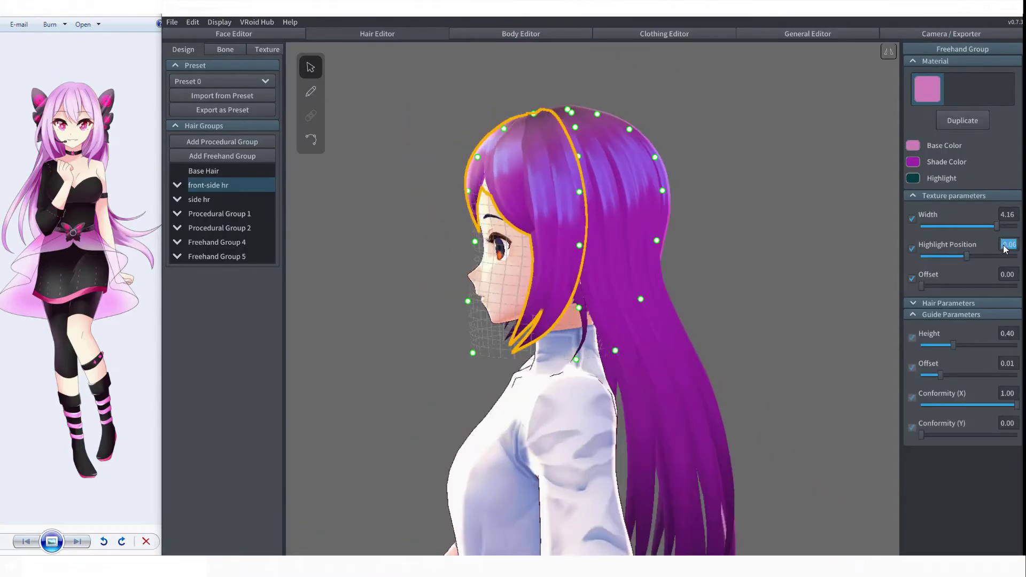
type("0")
left_click(754, 257)
right_click_drag(753, 257, 668, 235)
scroll(714, 215, "down", 6)
- Darken the Base Hair's highlight color to the dark teal 0F2E30
left_click(204, 170)
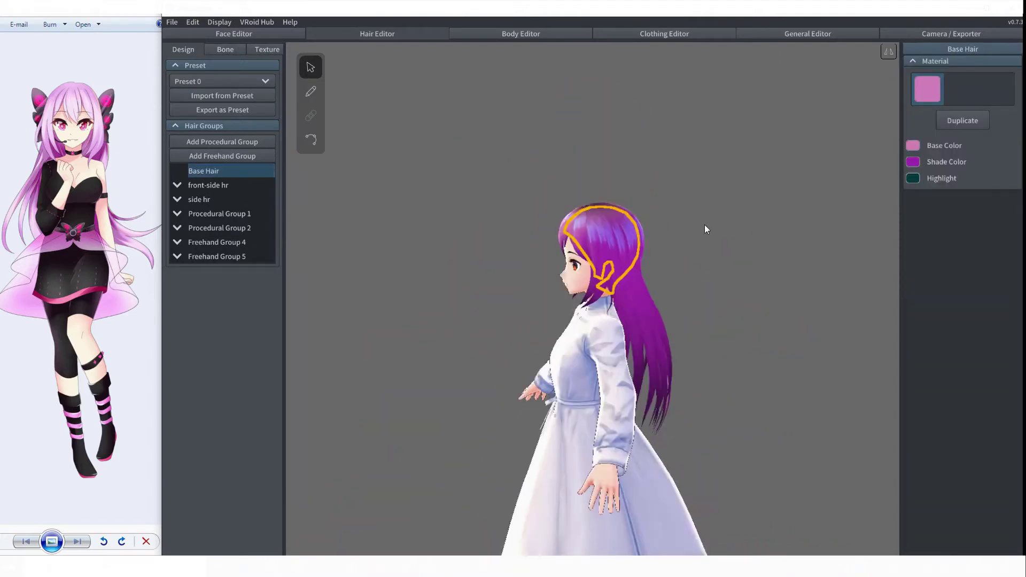
scroll(706, 226, "up", 3)
left_click(913, 178)
left_click_drag(872, 239, 852, 239)
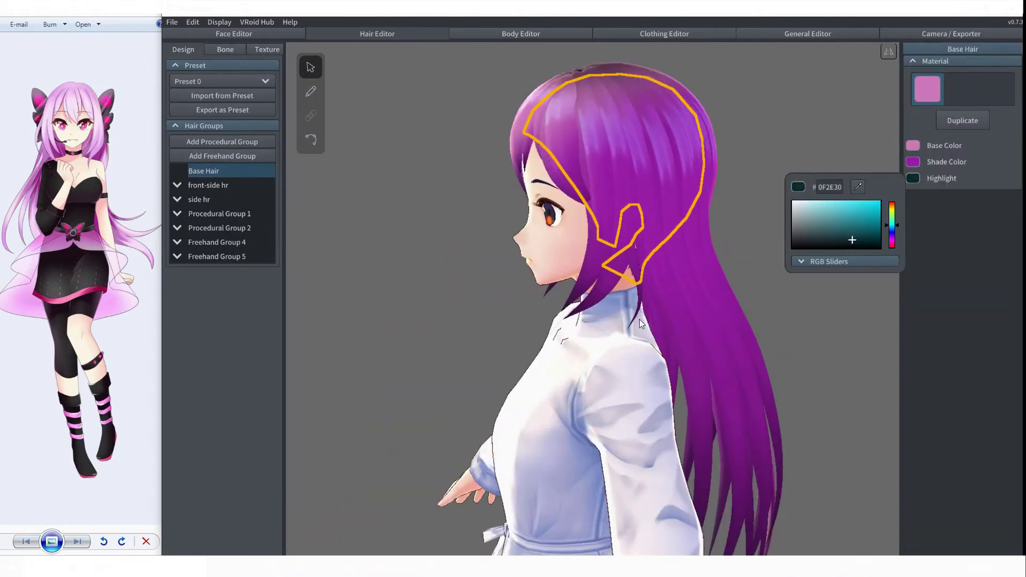
left_click(754, 240)
scroll(668, 241, "down", 3)
right_click_drag(628, 242, 663, 235)
scroll(489, 241, "down", 2)
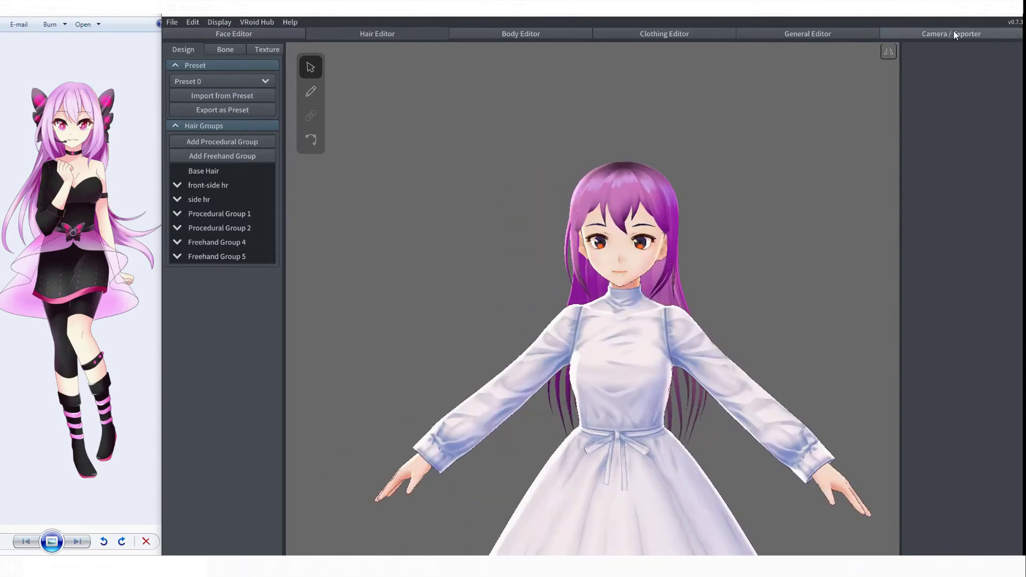
- Review the updated hair in the Hey!, Running, Walking and Won animations, then return to the Default pose
left_click(955, 35)
right_click_drag(716, 347, 774, 351)
left_click(924, 314)
right_click_drag(695, 354, 831, 350)
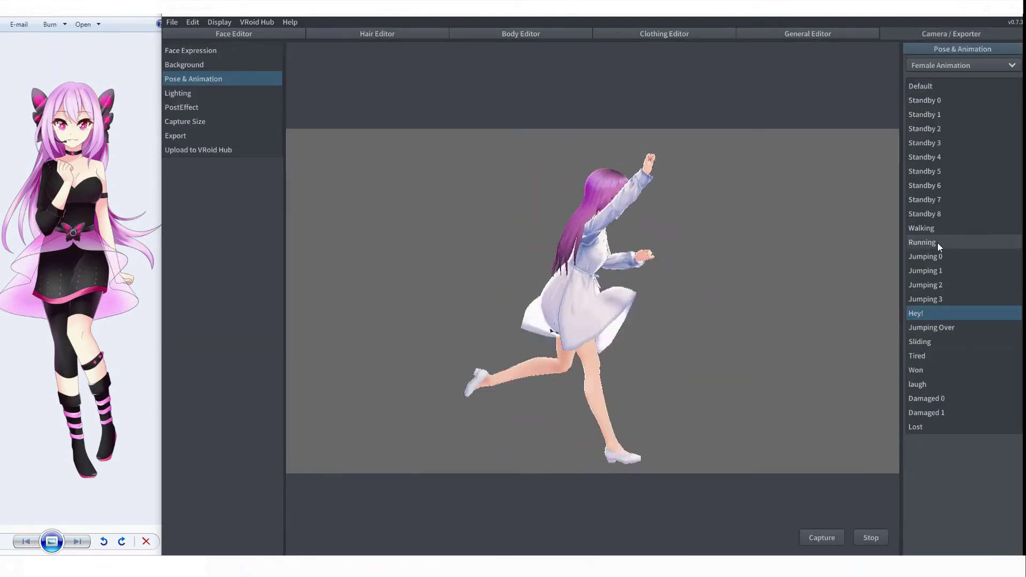
left_click(937, 243)
left_click(930, 228)
right_click_drag(781, 324, 744, 303)
left_click(923, 371)
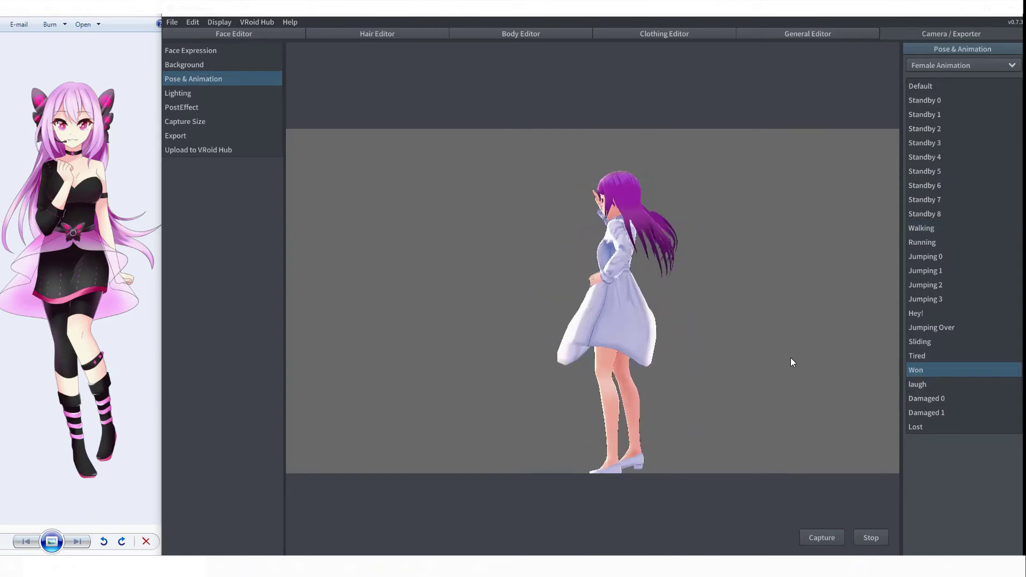
right_click_drag(734, 322, 798, 328)
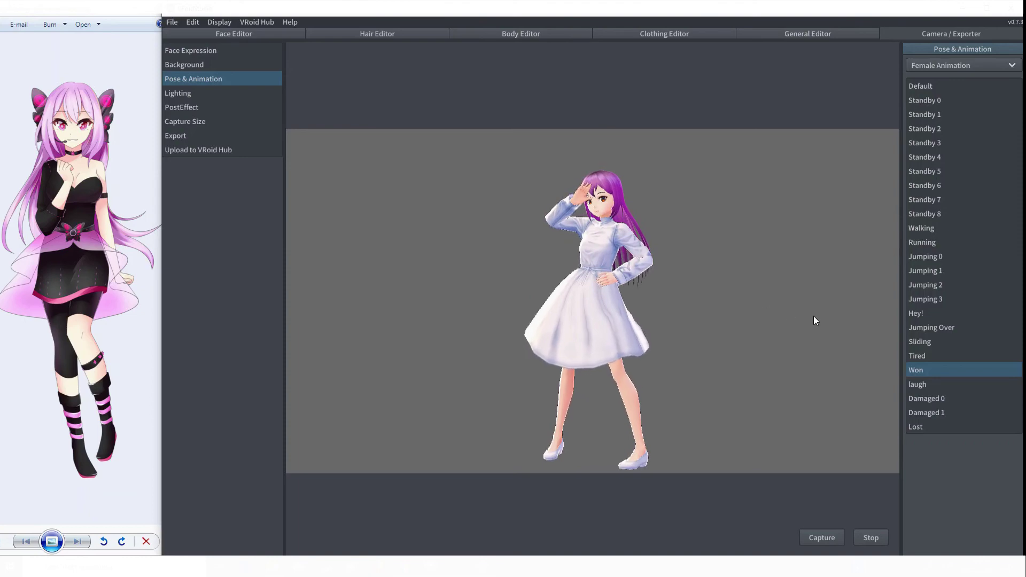
left_click(942, 87)
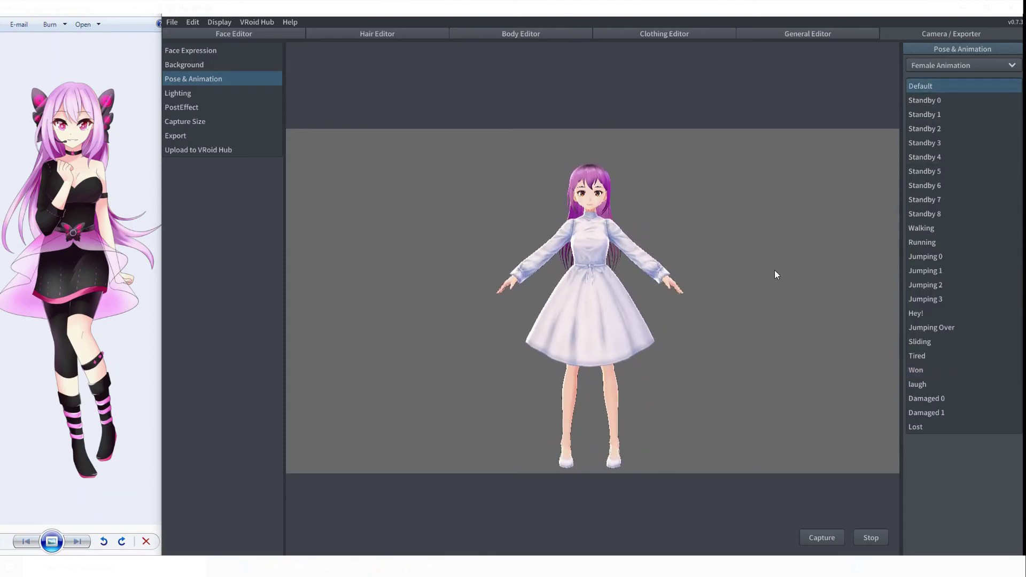